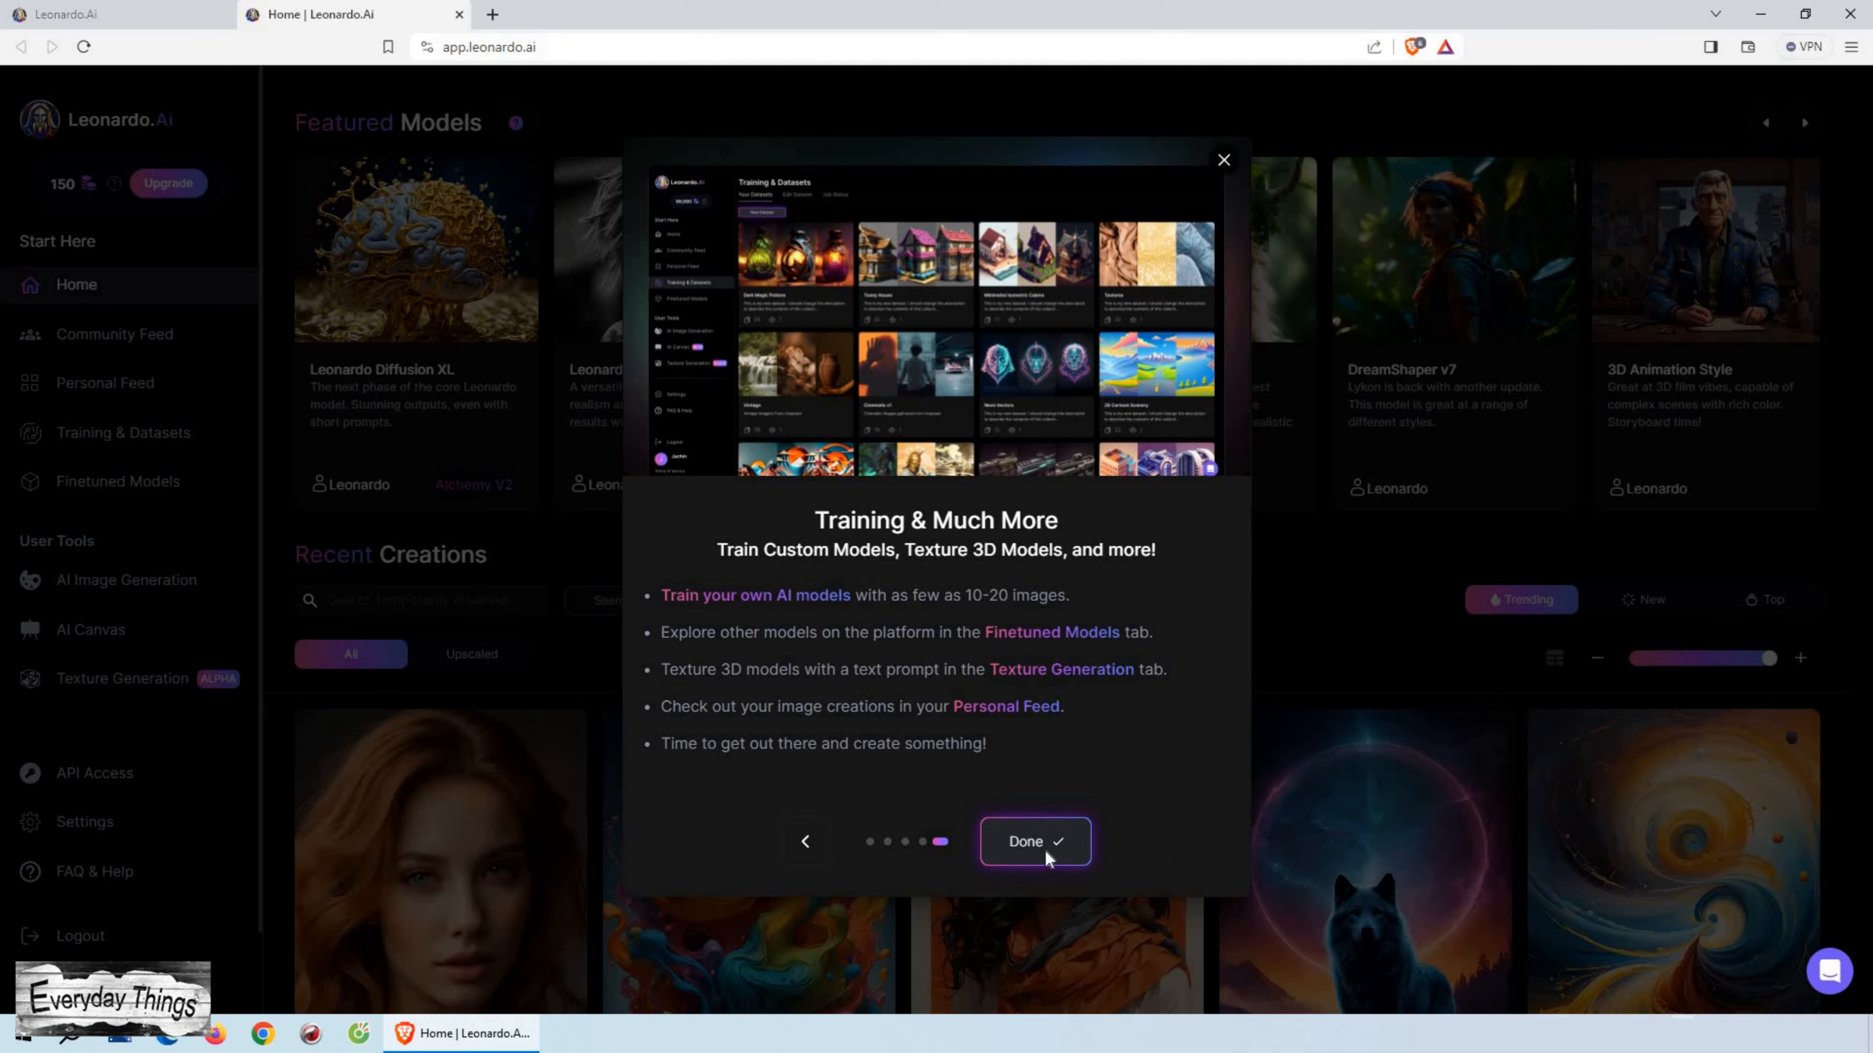
Step: Finish the welcome tour and dismiss the Alchemy V2 announcement
click(1047, 852)
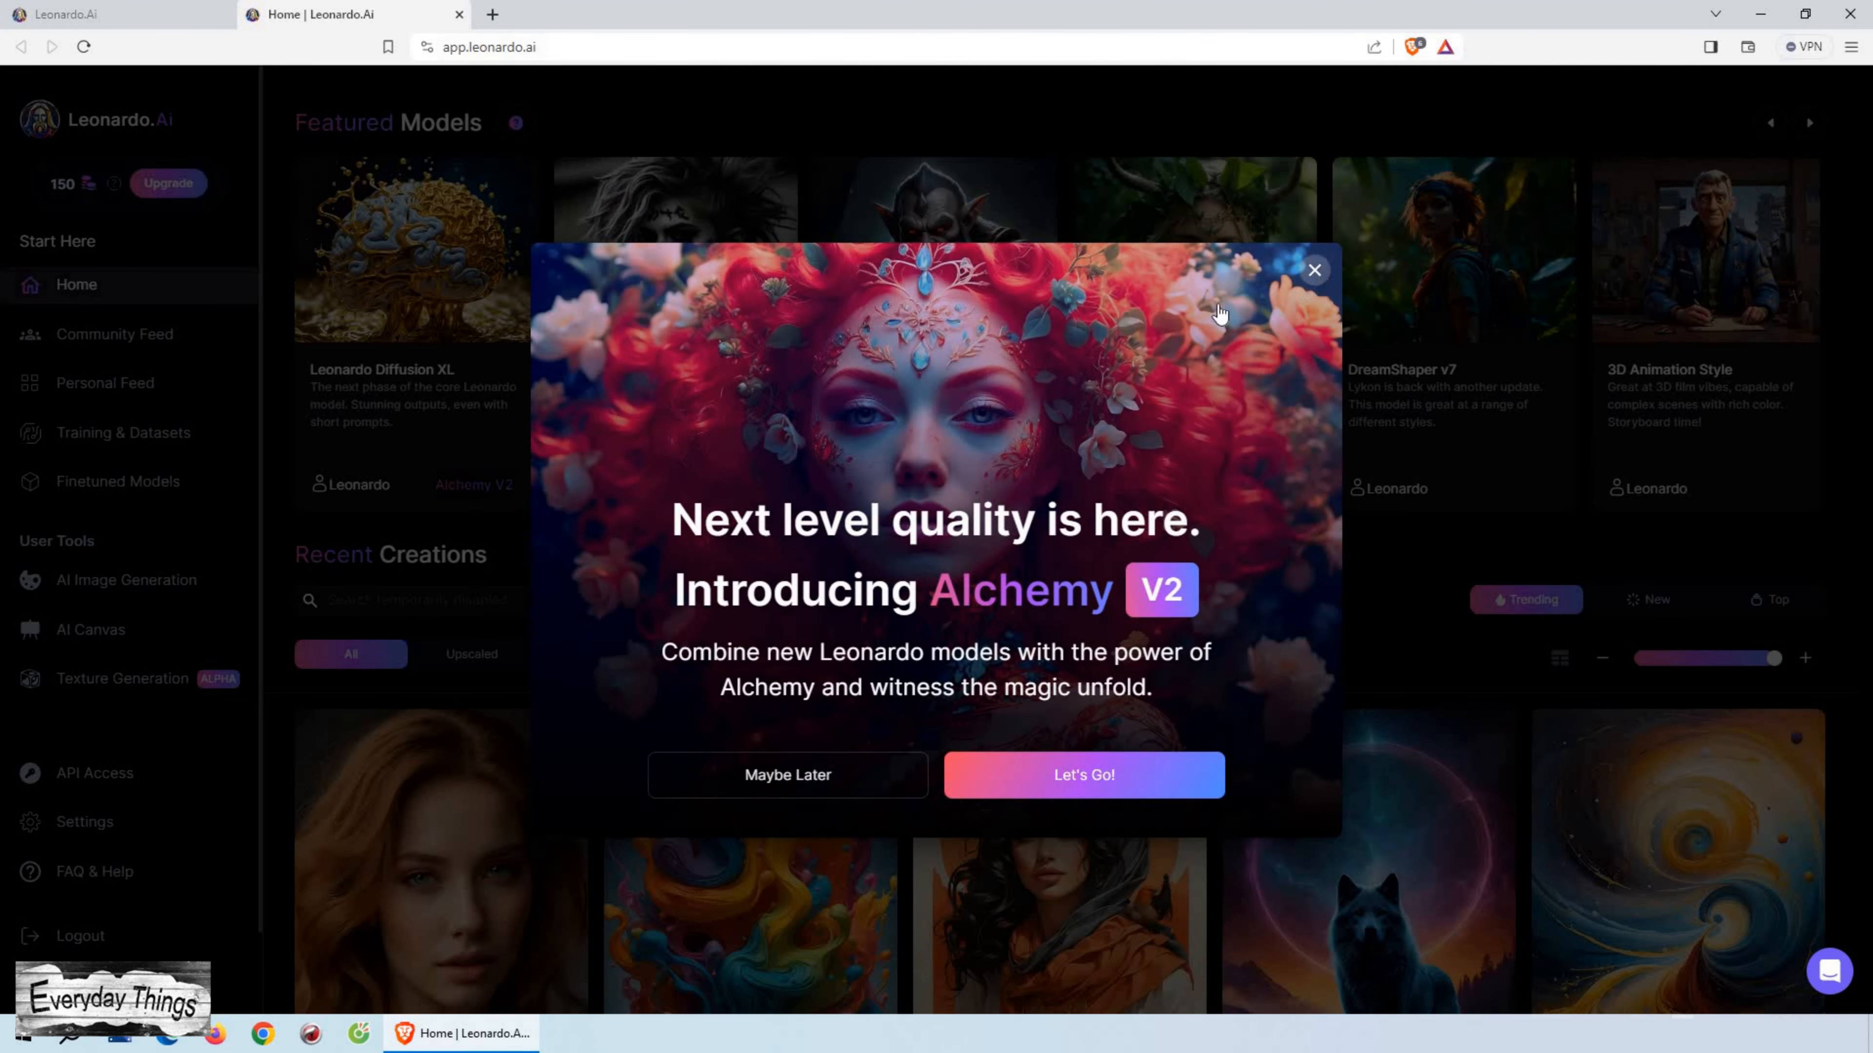
click(1314, 271)
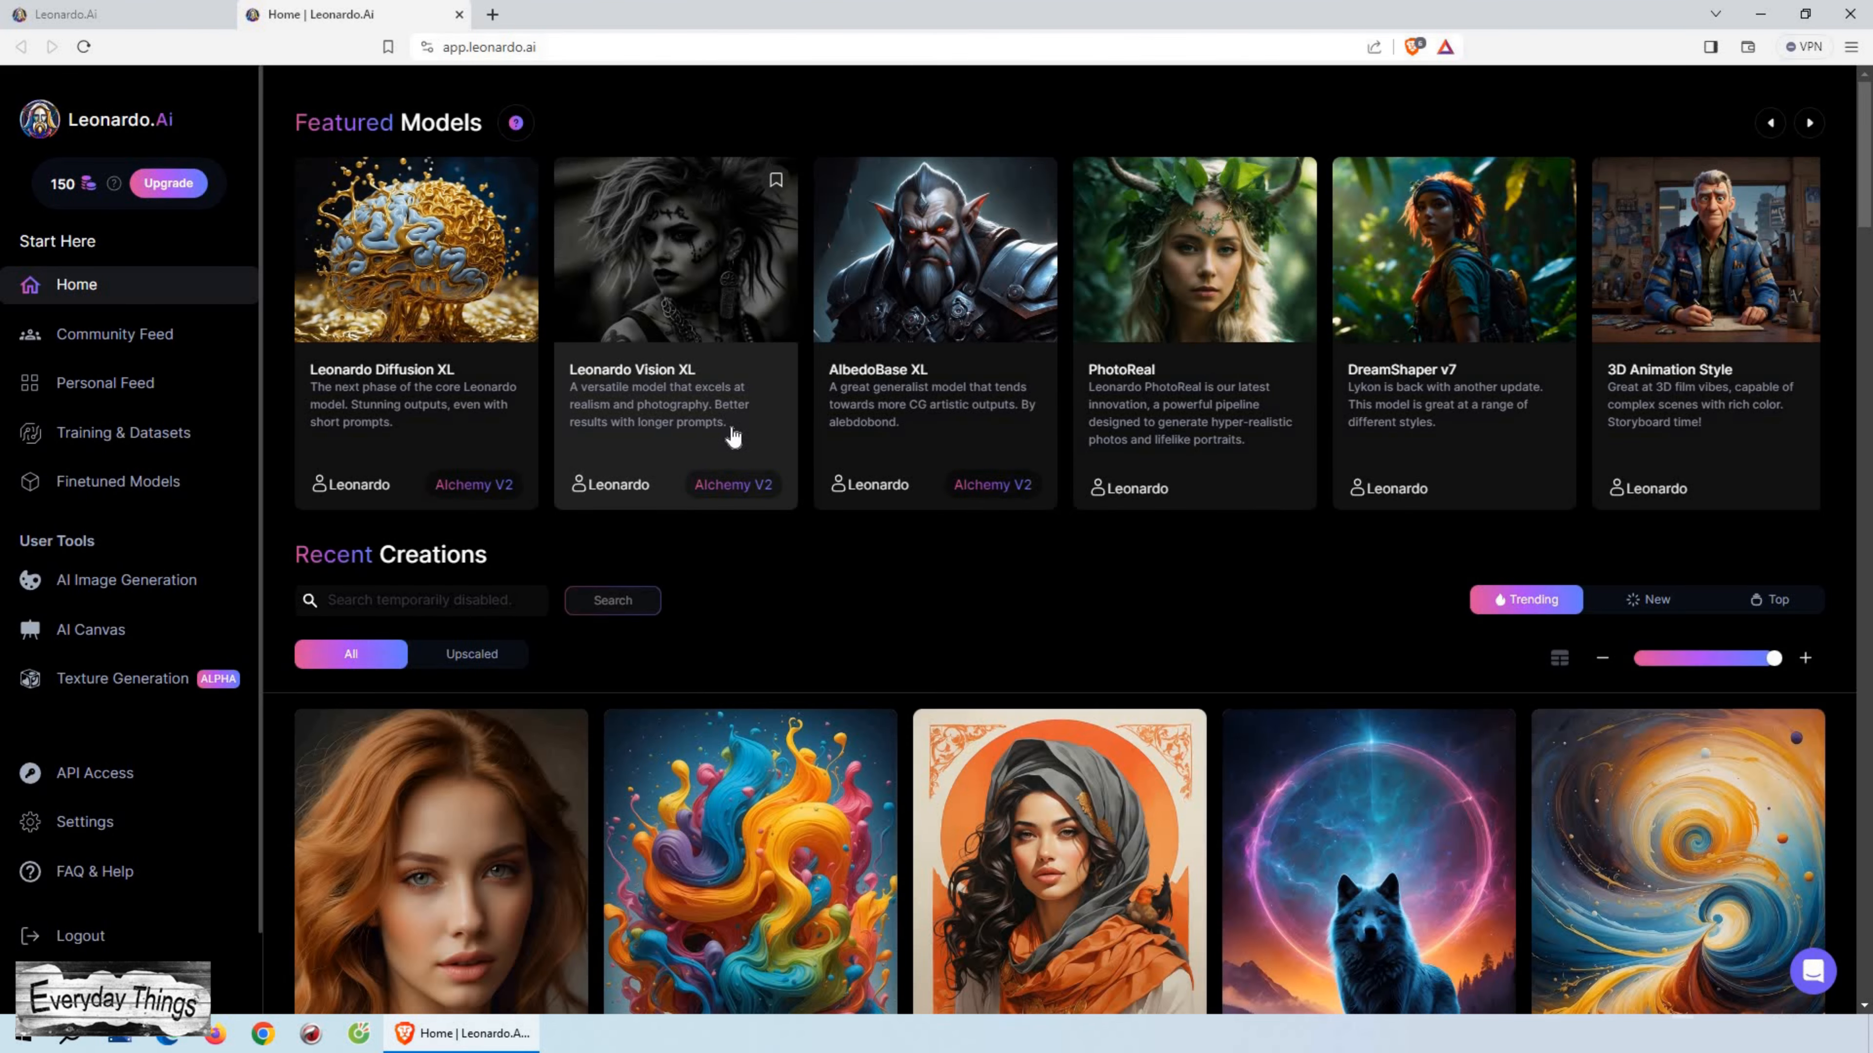
Step: View the Community Feed, and look through the followers, liked and own generations sections of the Personal Feed
scroll(880, 756, down, 1)
click(114, 335)
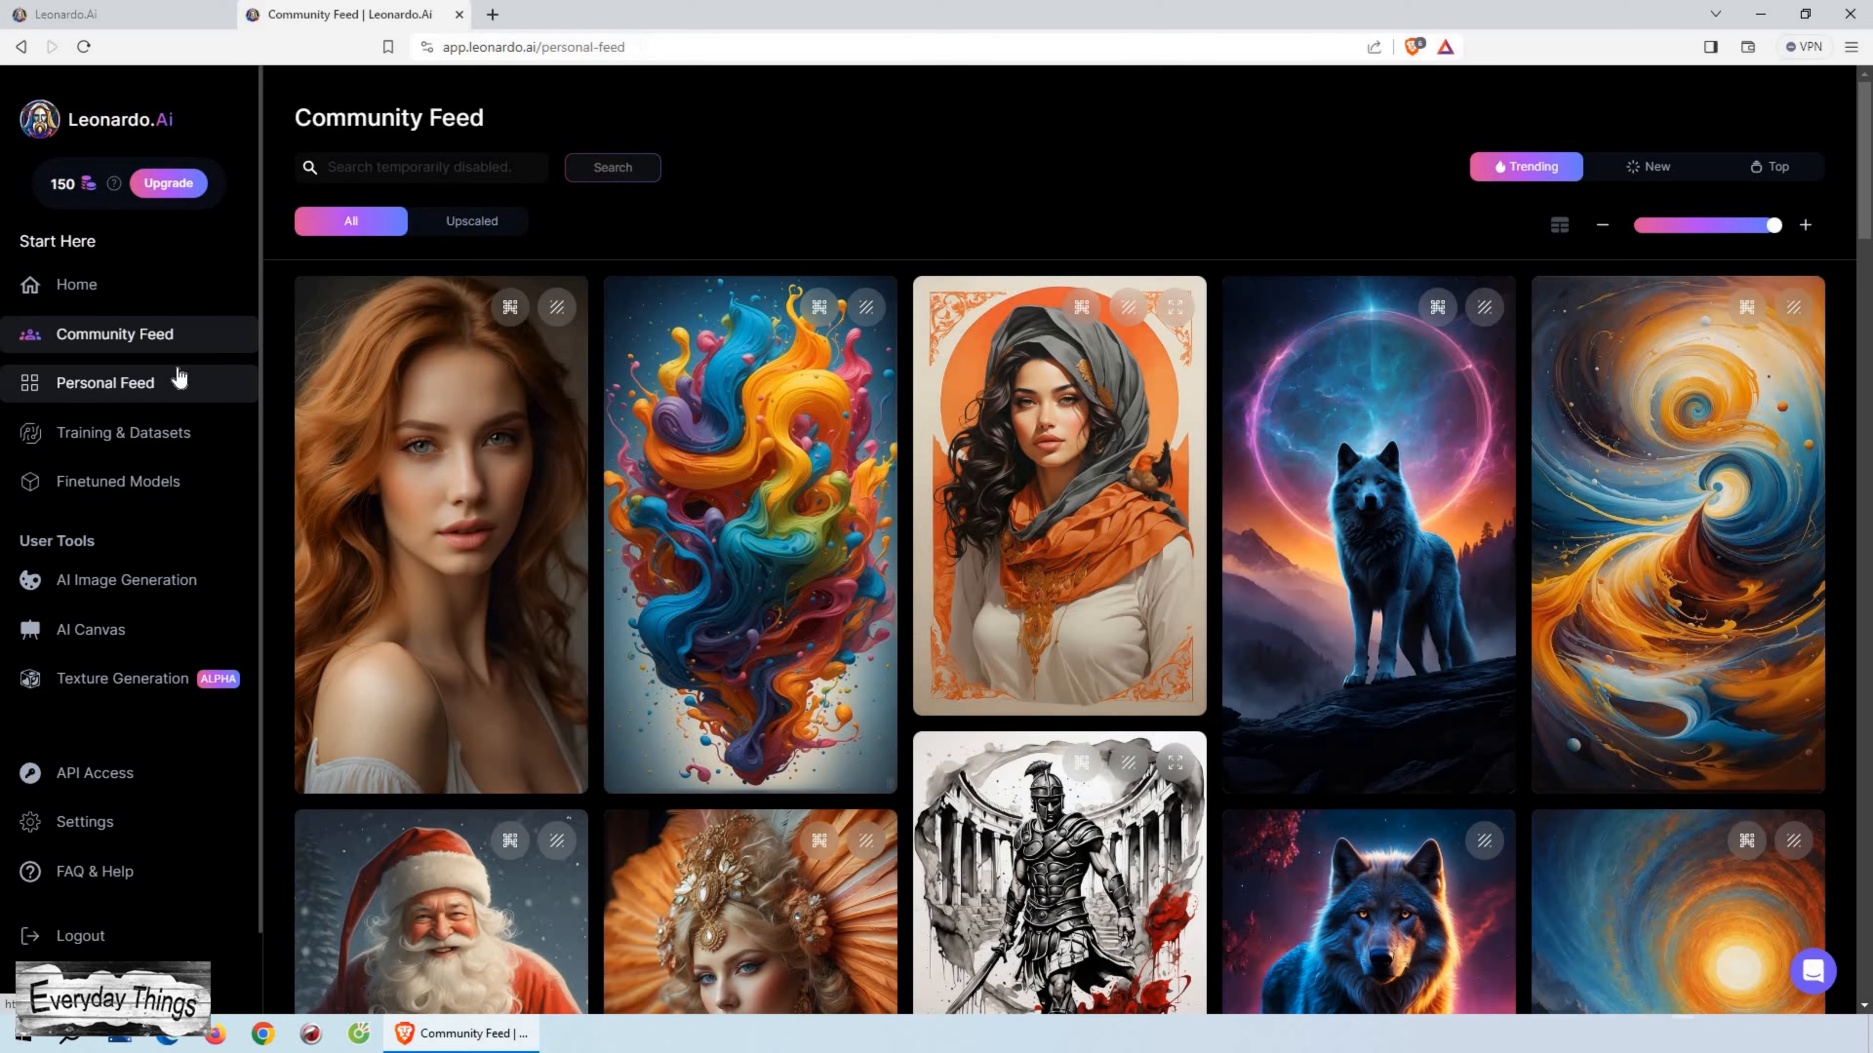
click(176, 377)
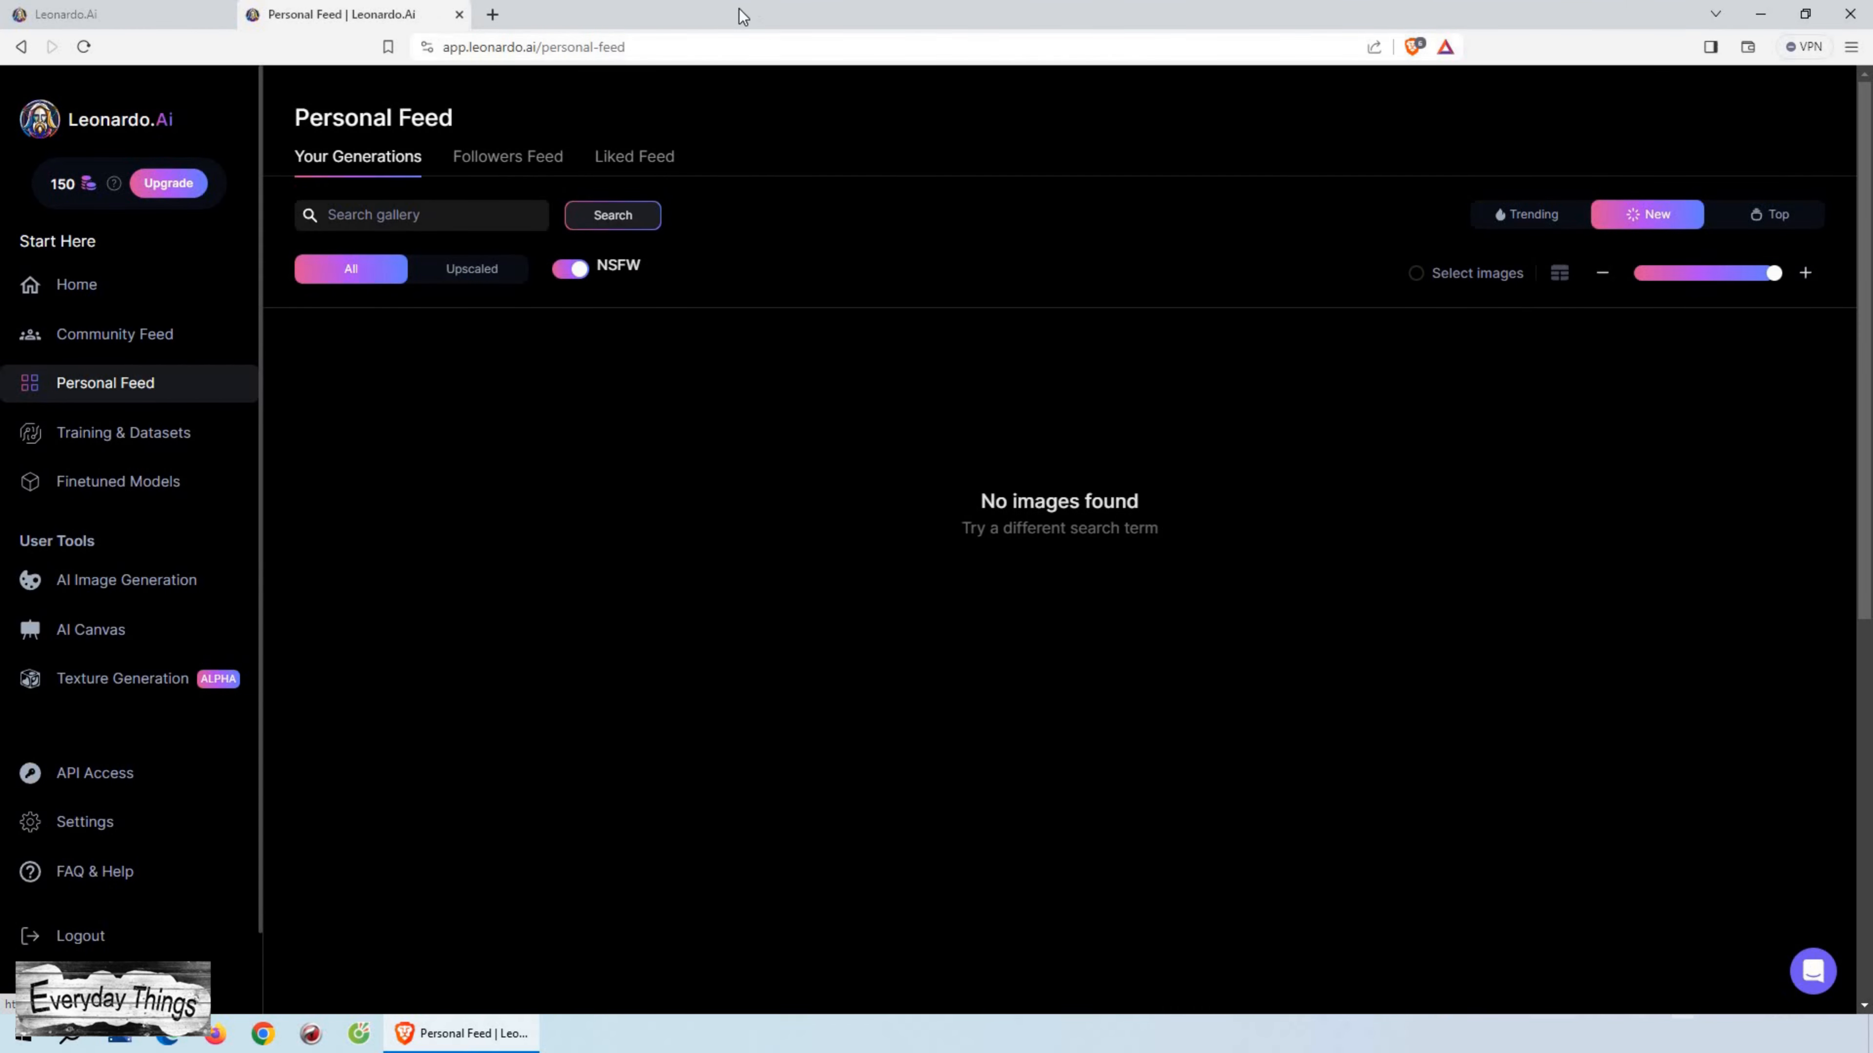
click(505, 163)
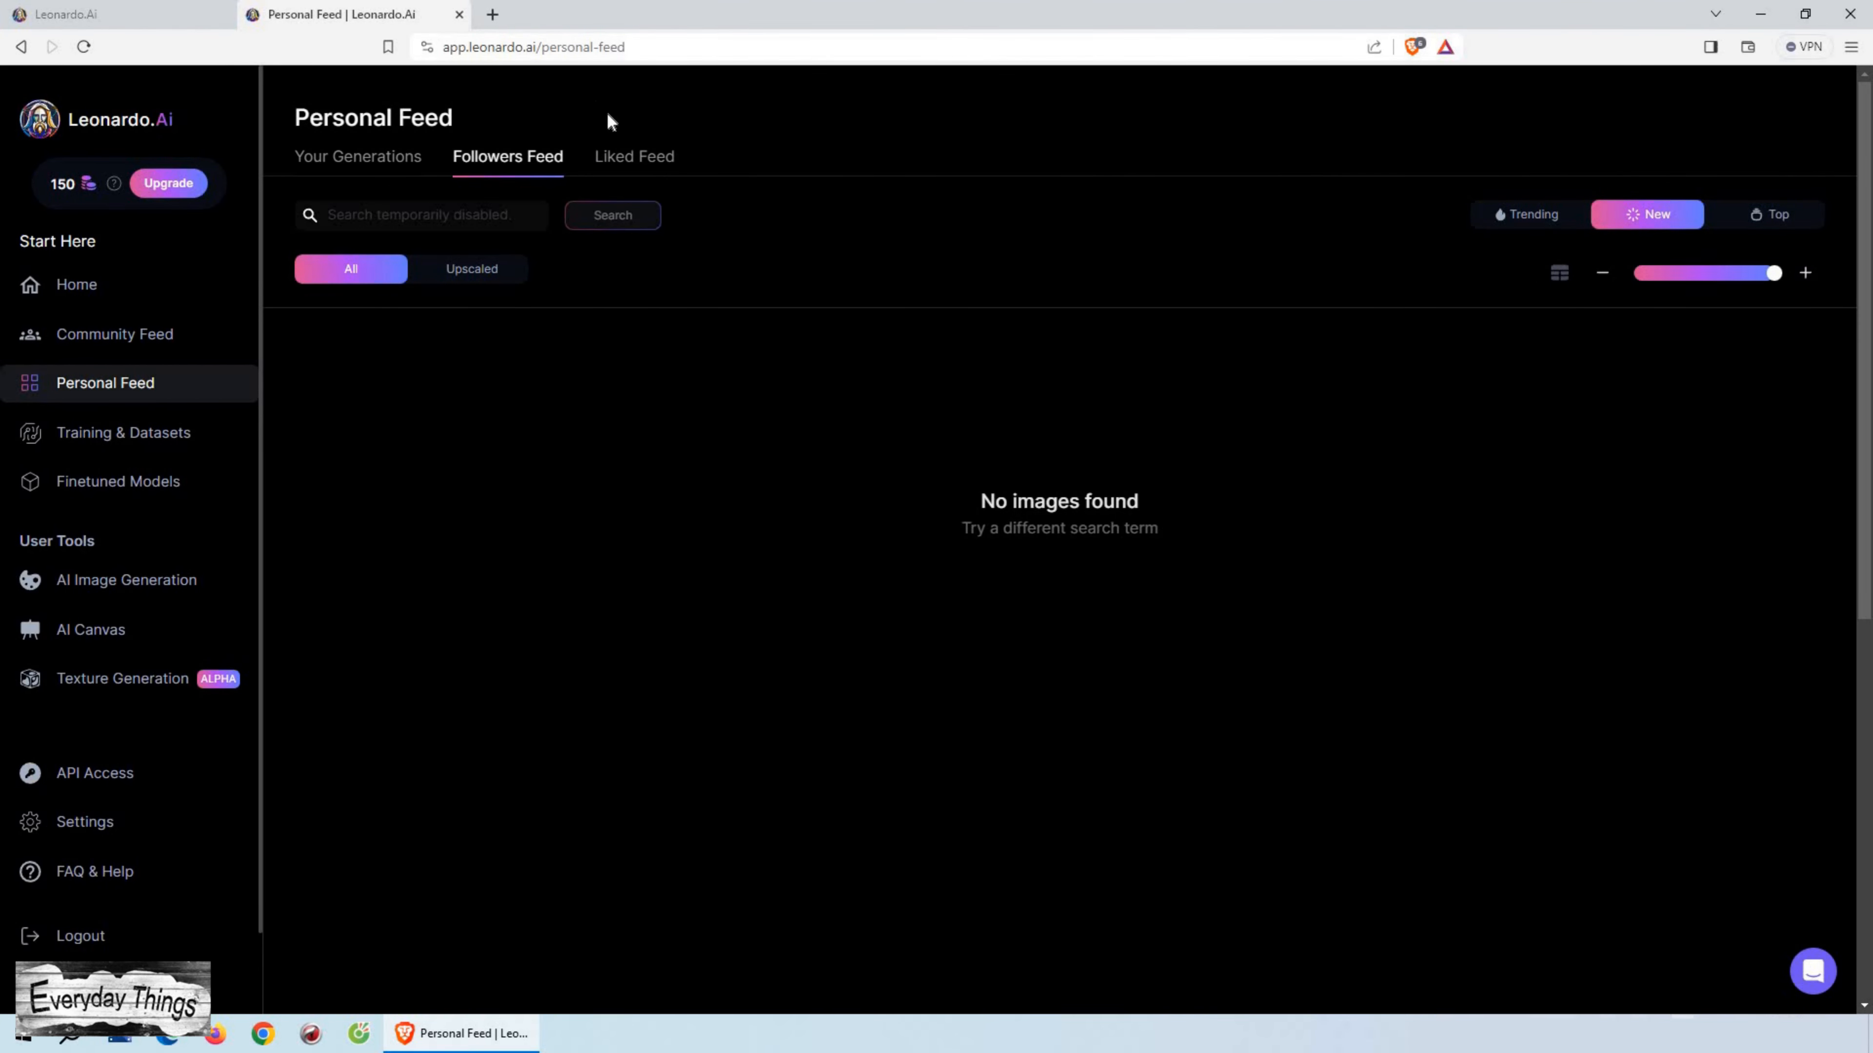
click(625, 156)
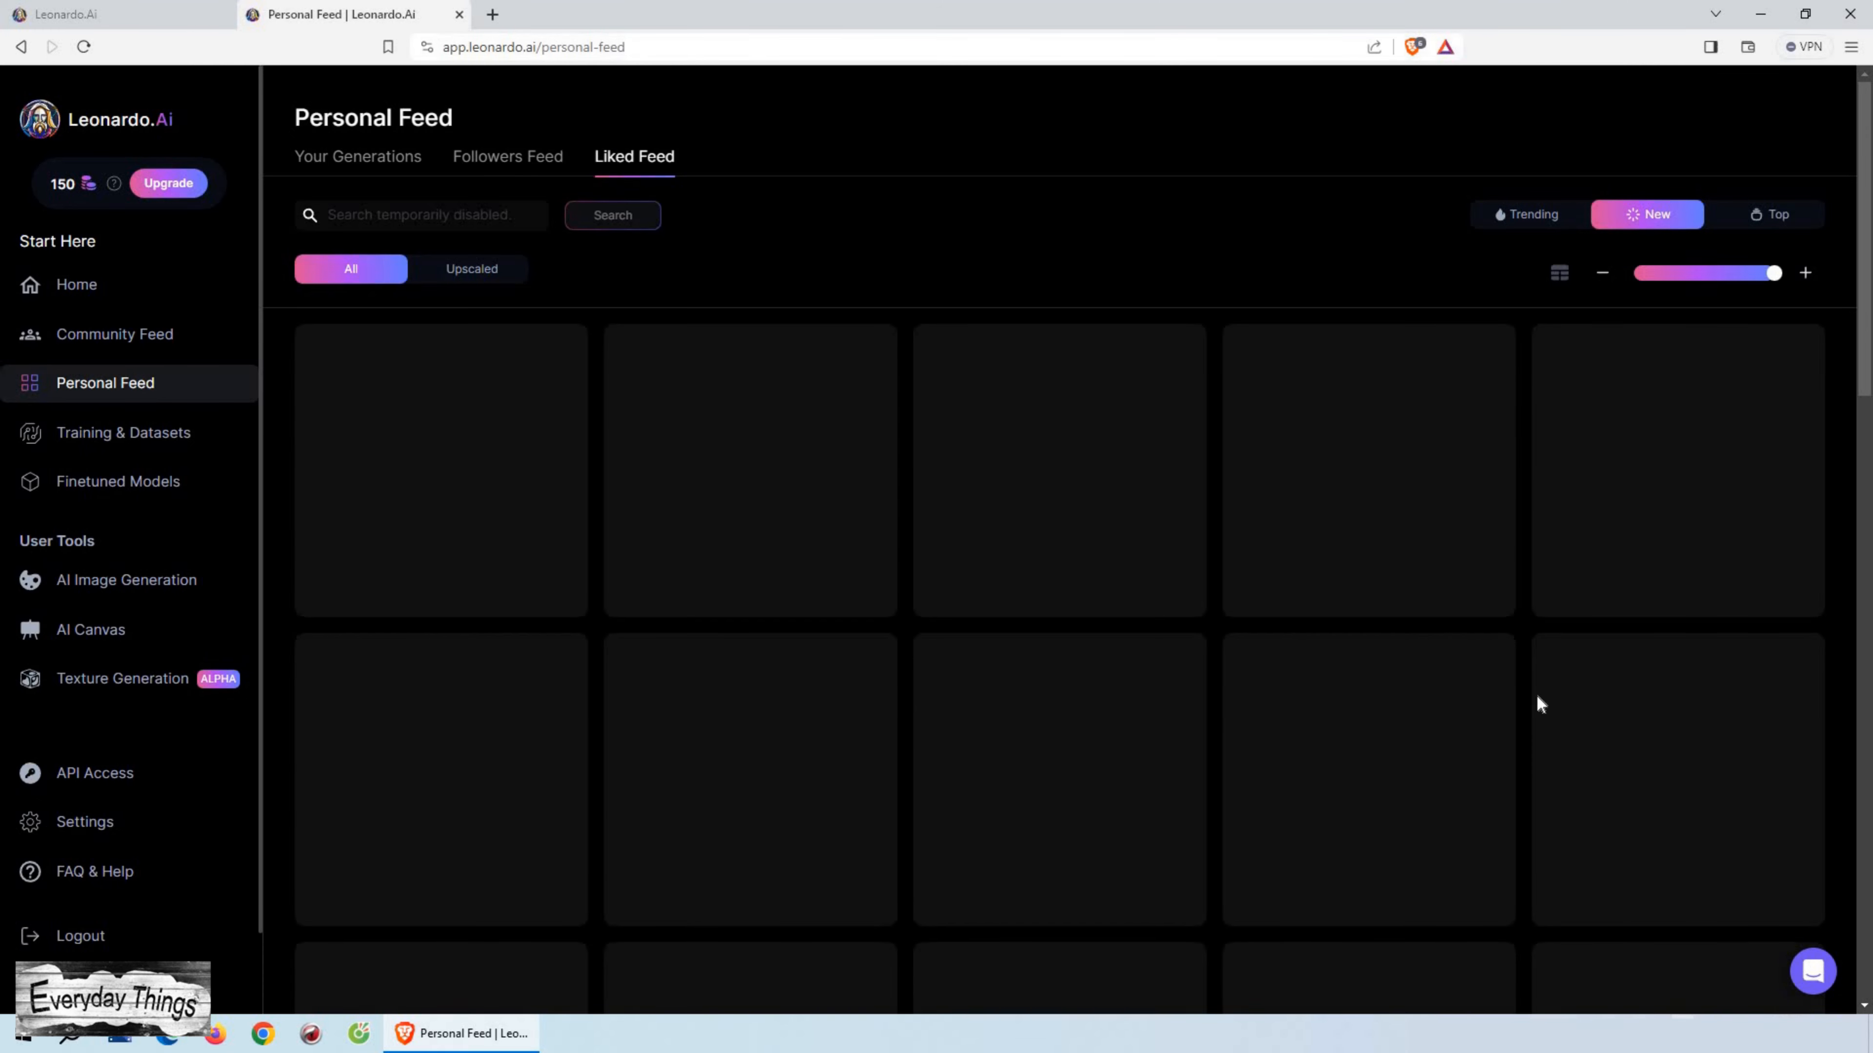
click(356, 154)
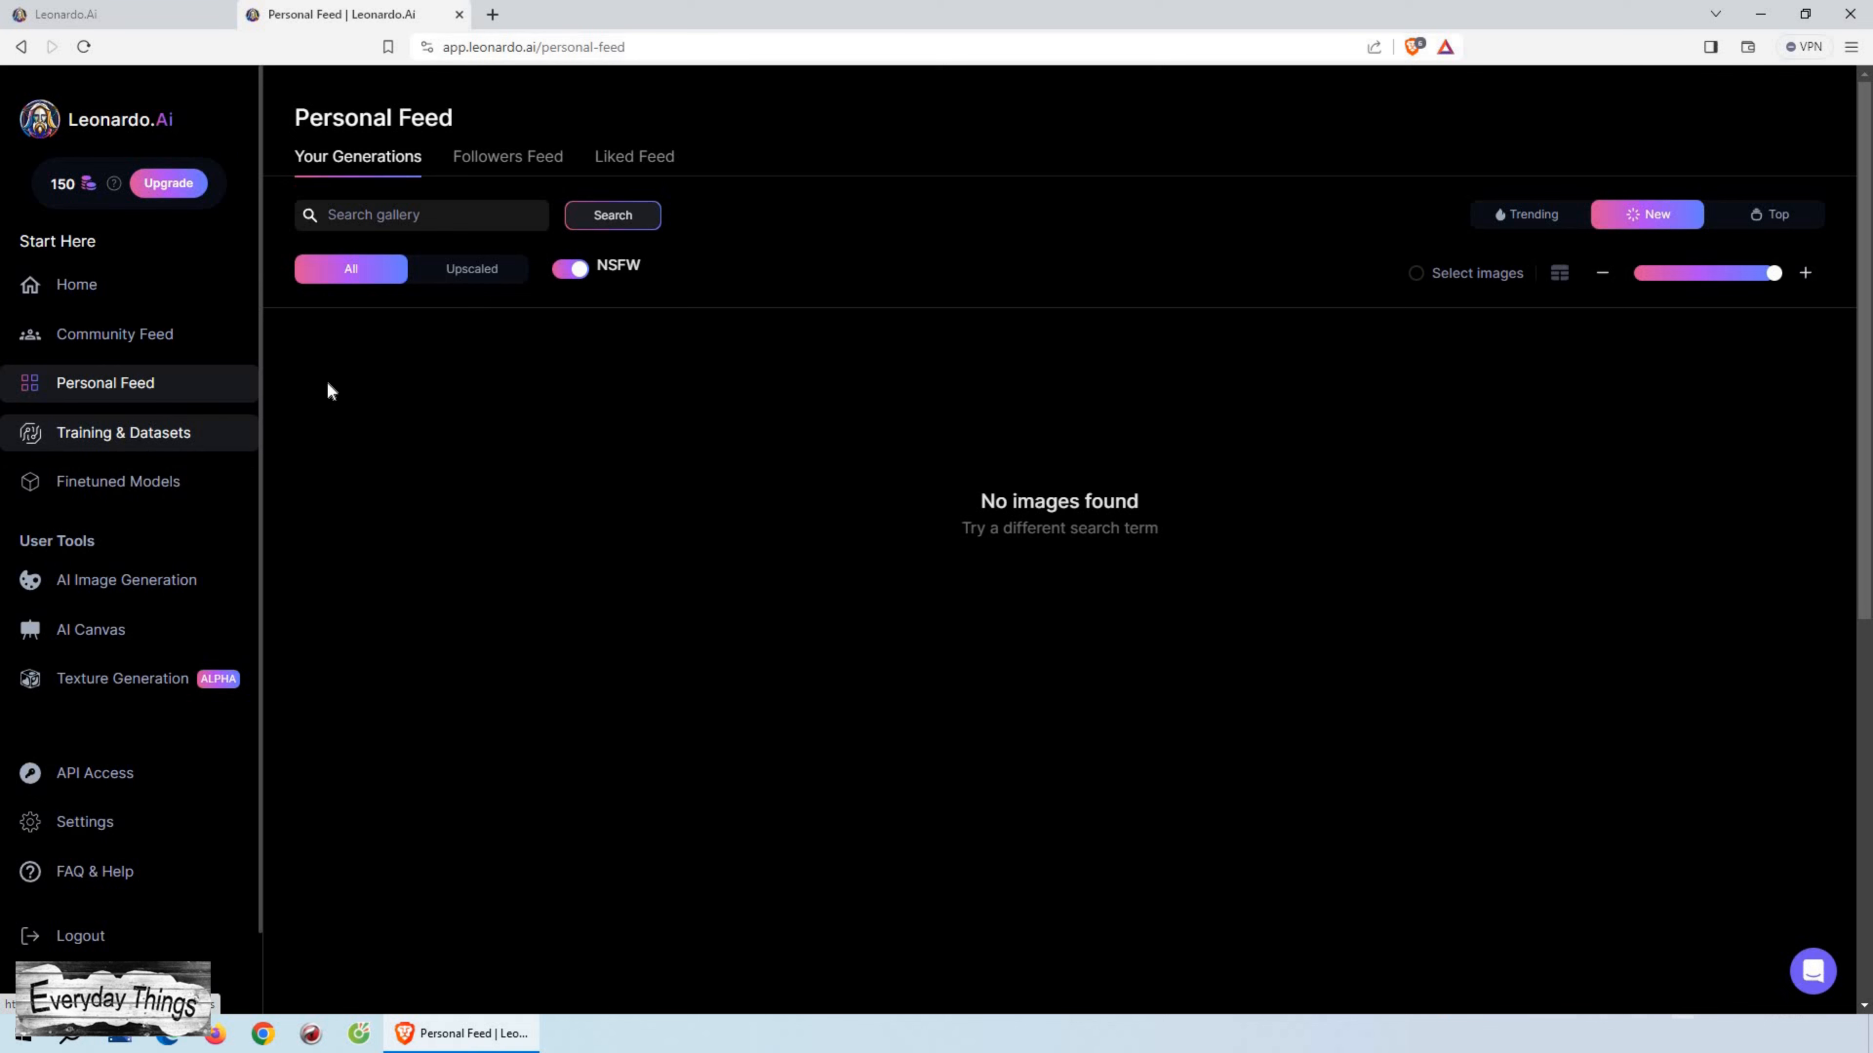
Step: View the Training & Datasets page and browse the platform models under Finetuned Models
click(143, 431)
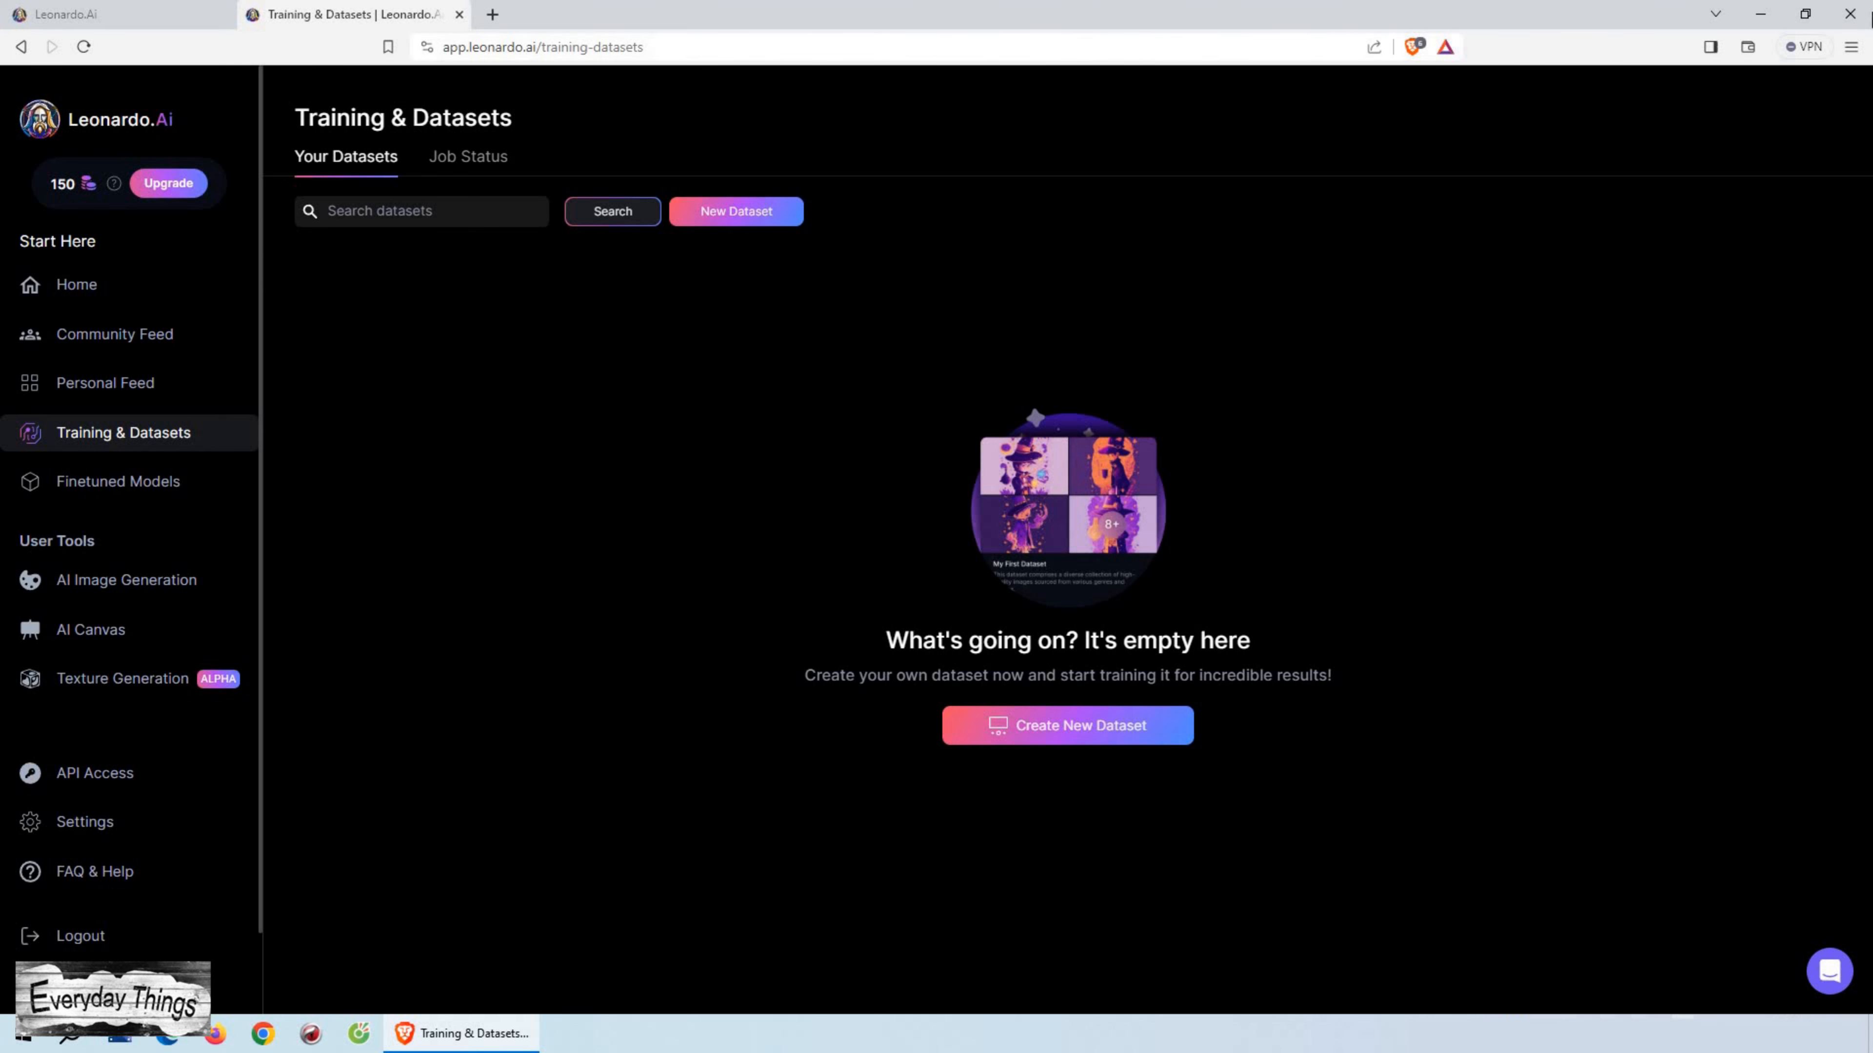
click(103, 472)
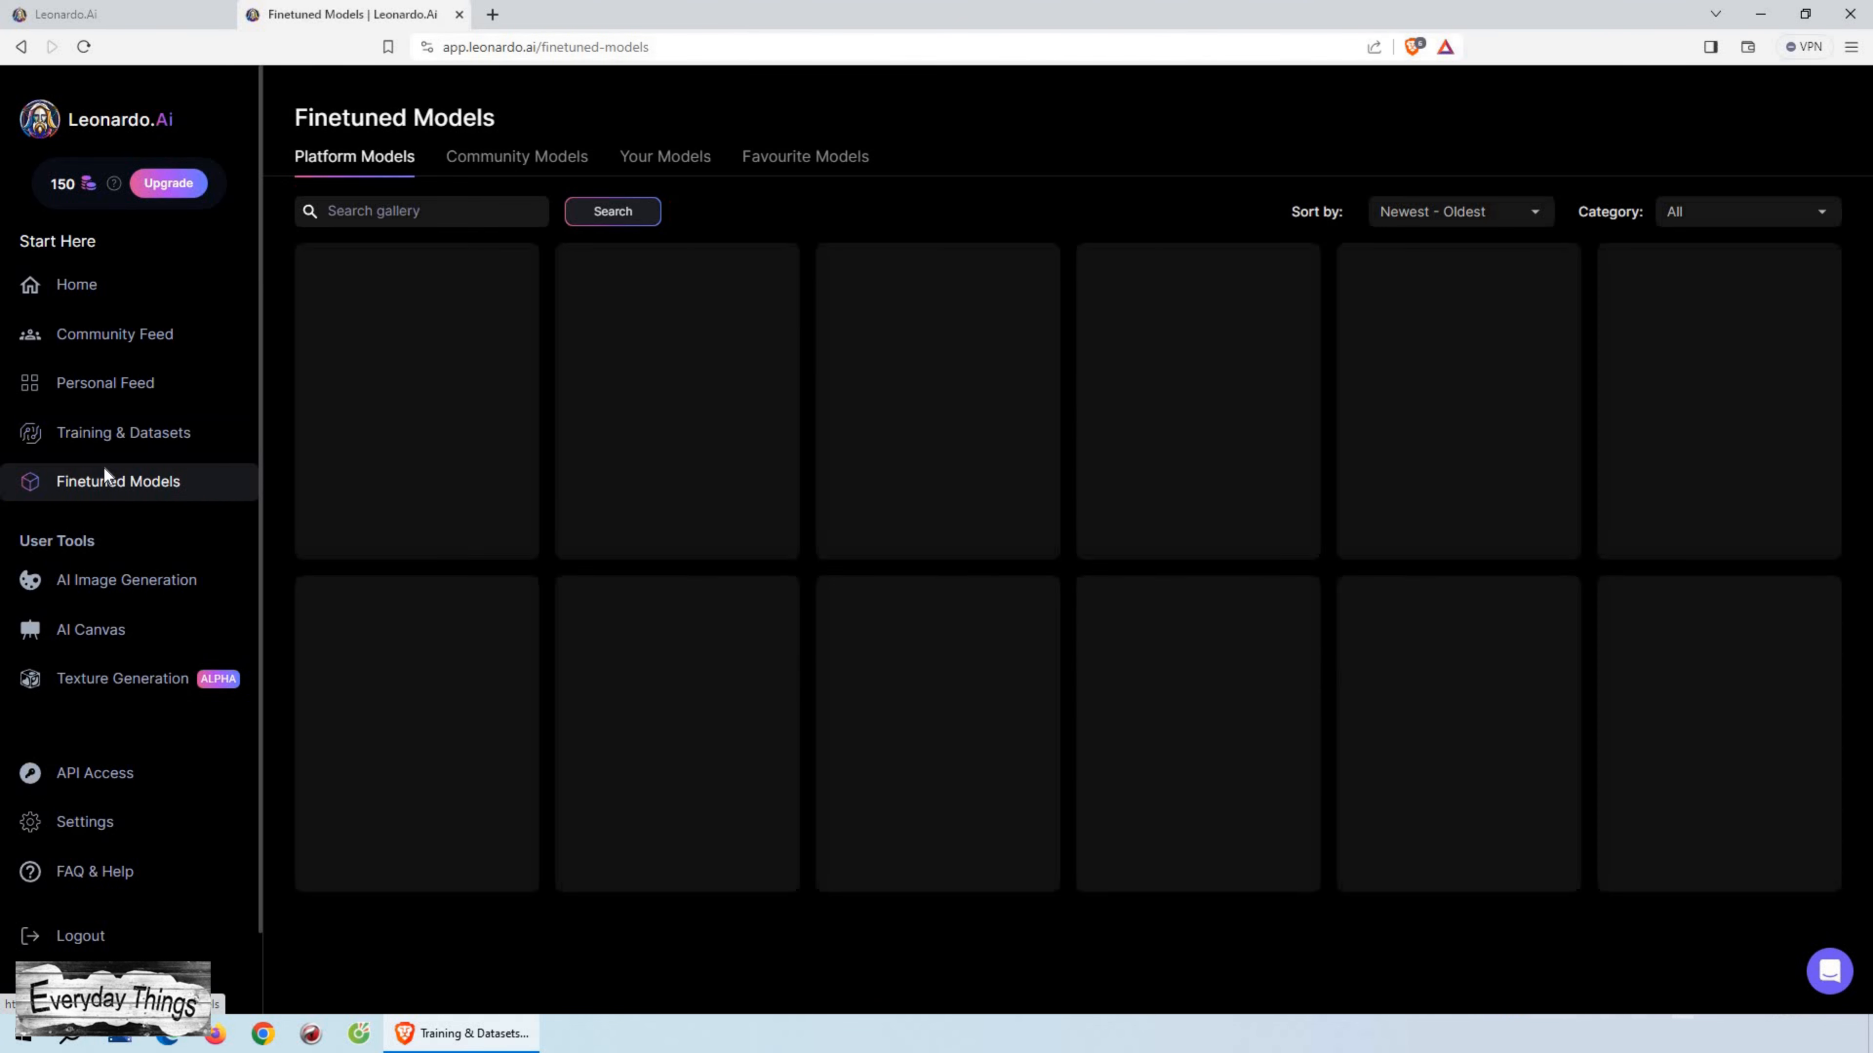
scroll(1271, 452, down, 1)
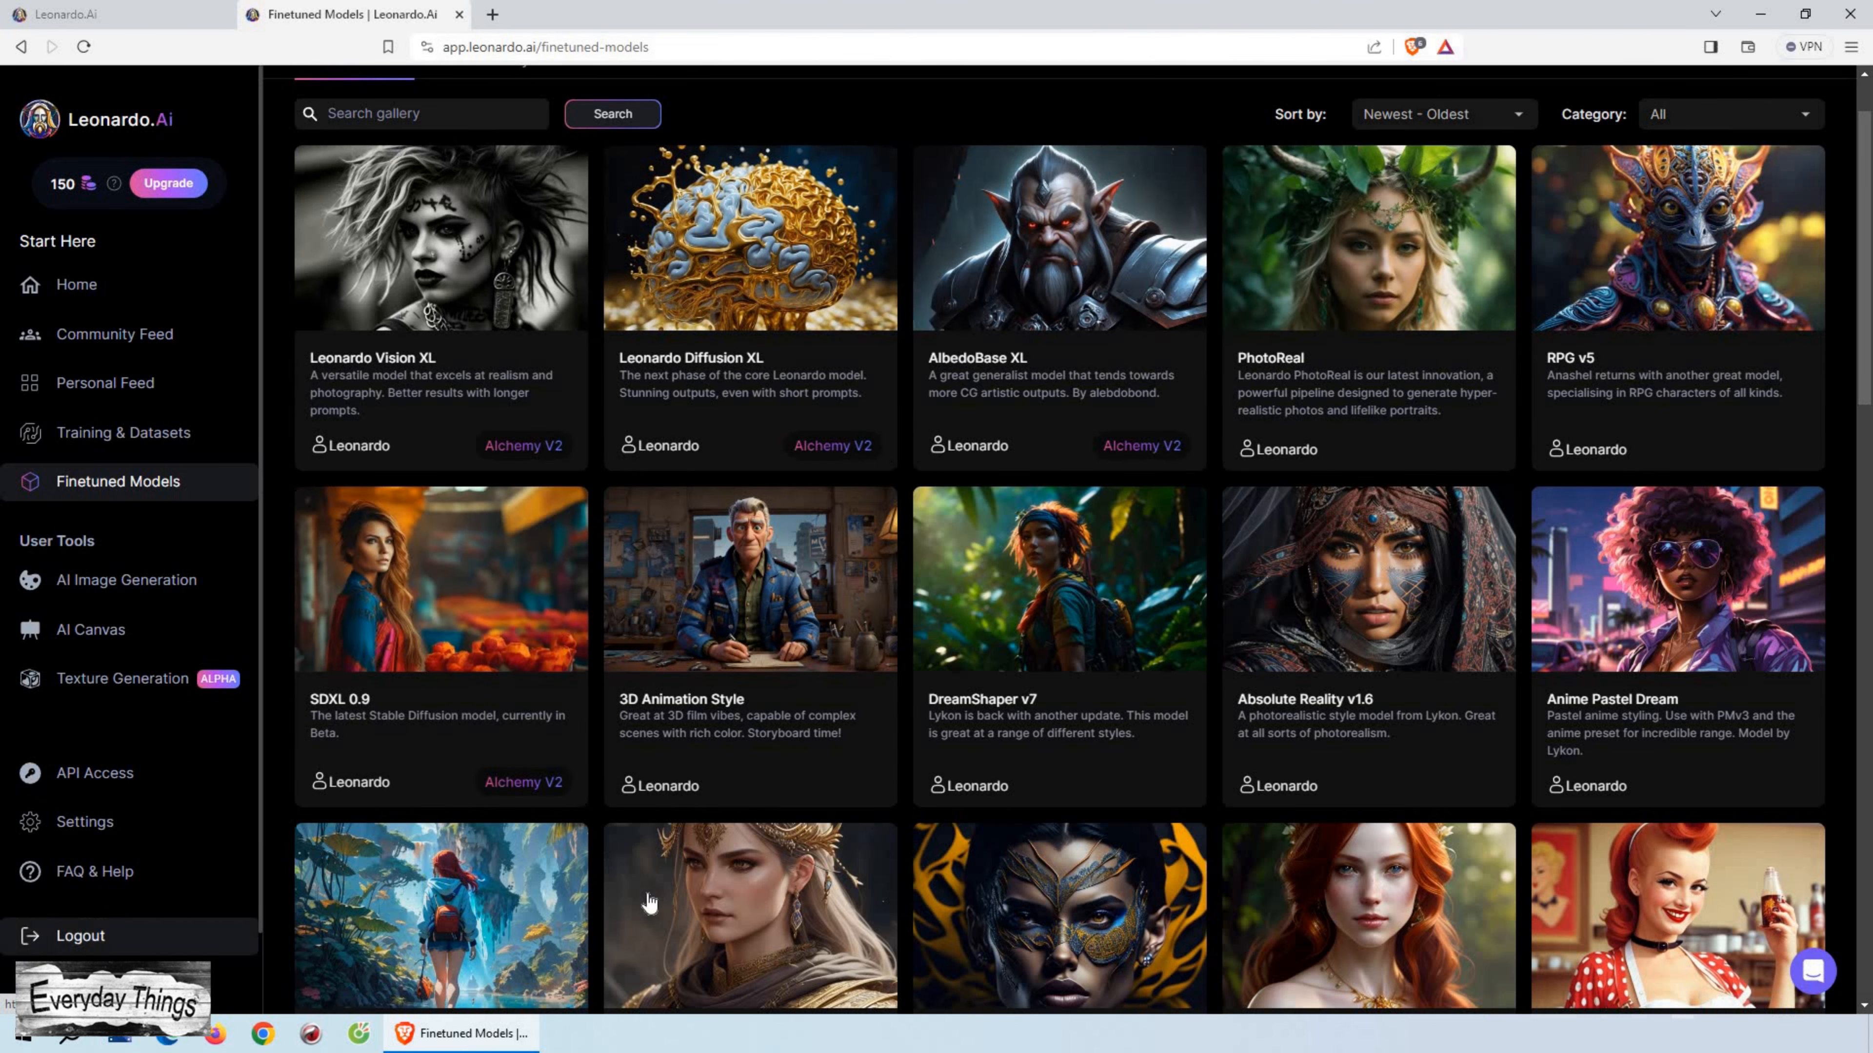
scroll(689, 408, down, 3)
scroll(688, 407, down, 3)
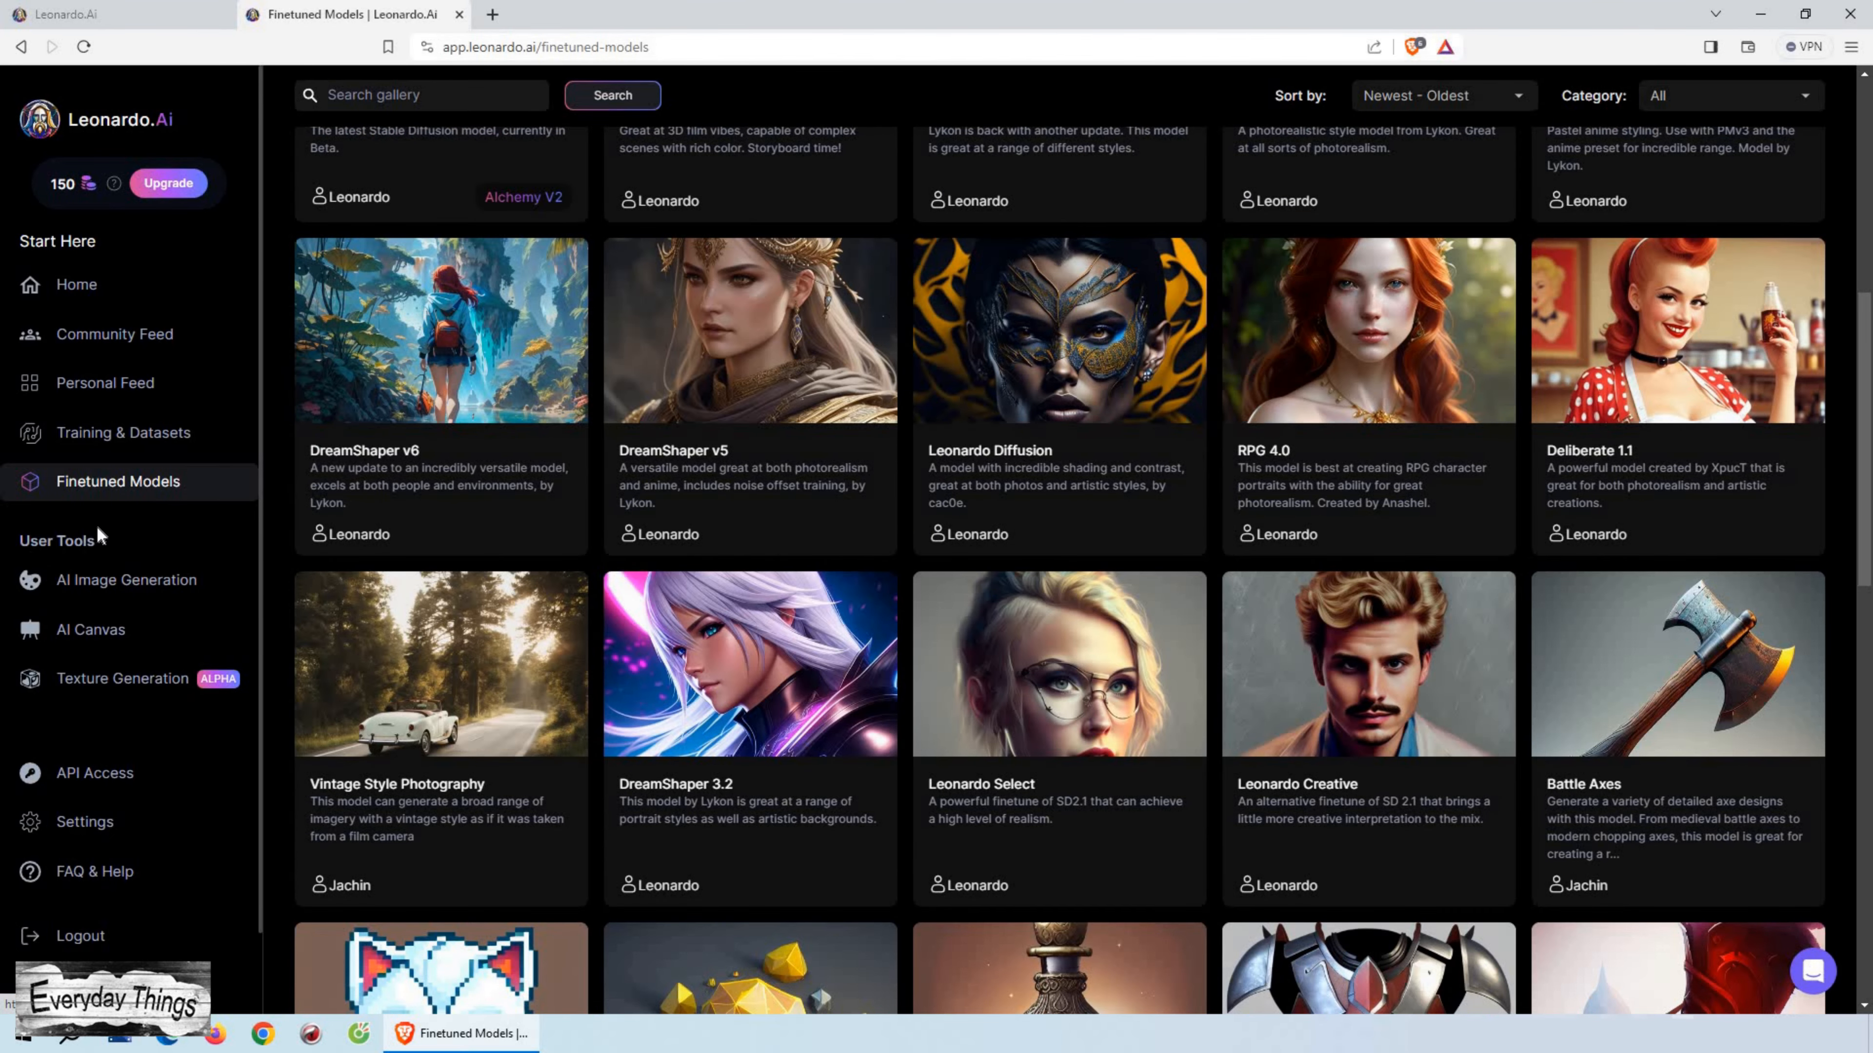
scroll(756, 410, down, 1)
scroll(390, 528, down, 2)
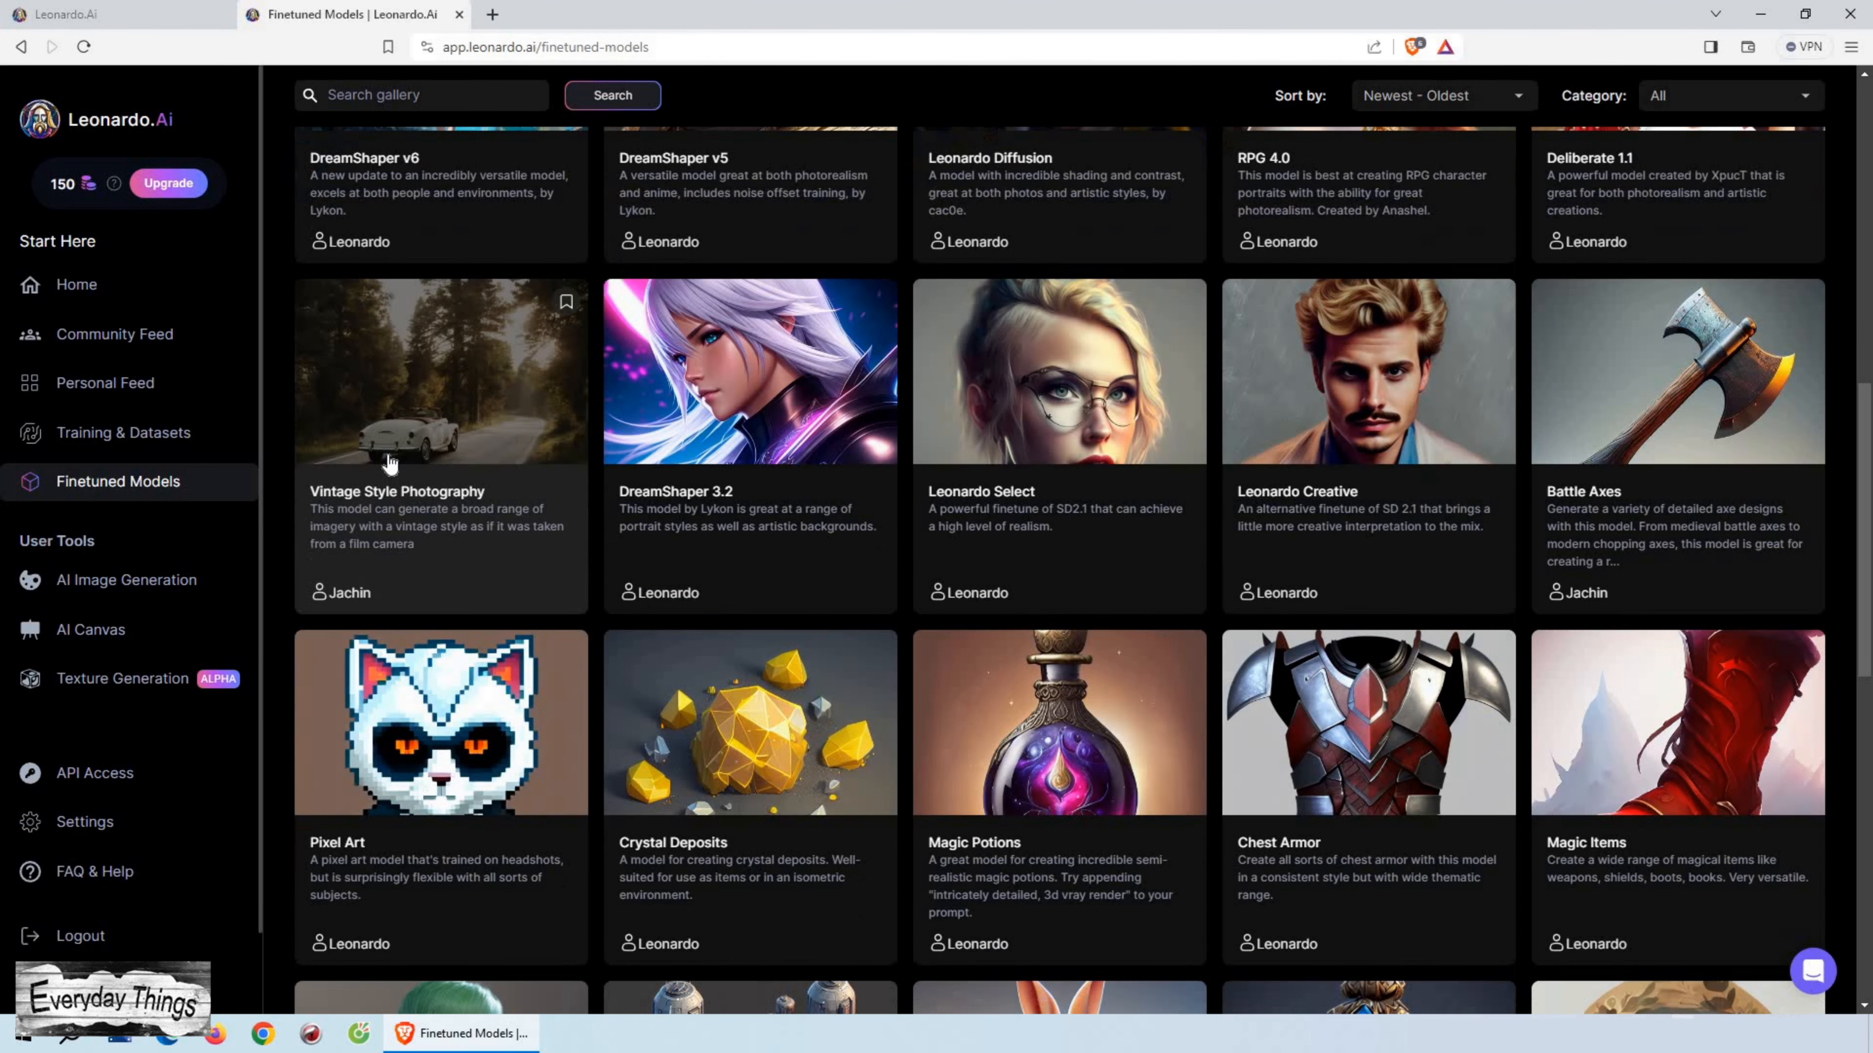
scroll(390, 464, up, 1)
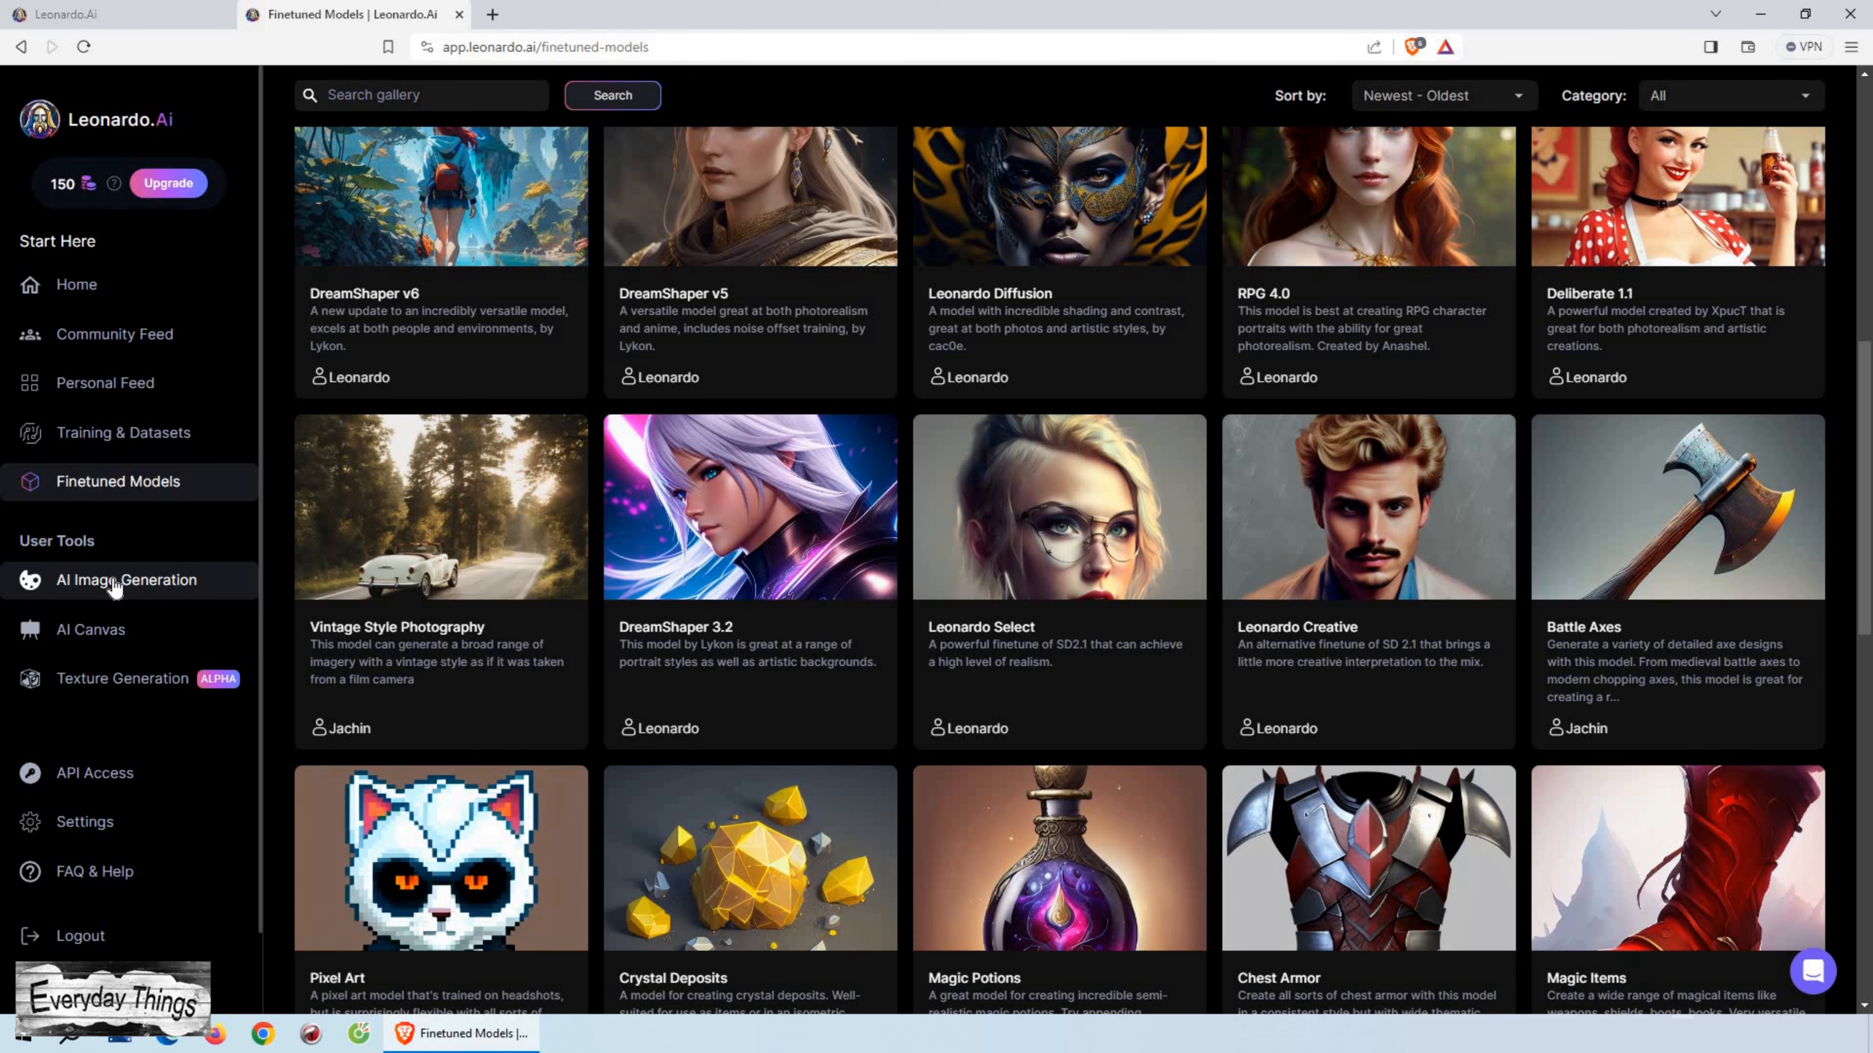
Step: Open AI Image Generation and go through its introductory tour to the end
click(114, 582)
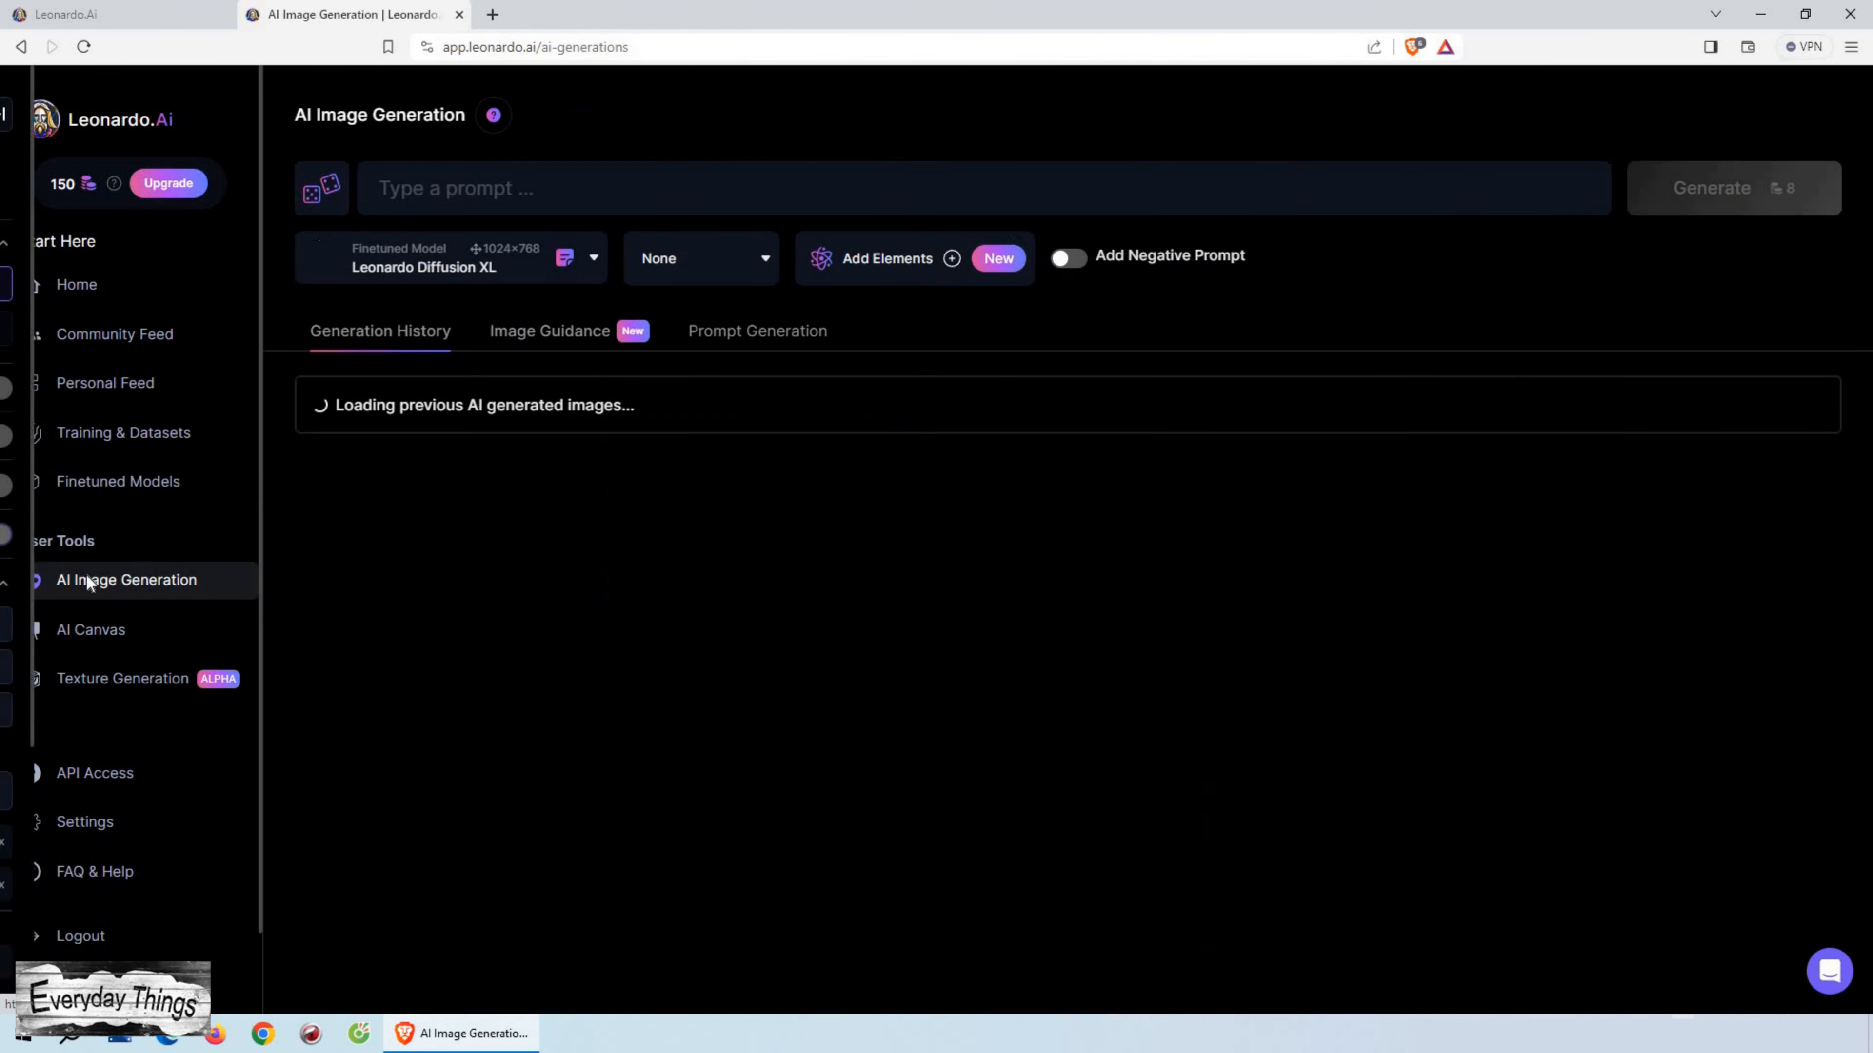
click(992, 836)
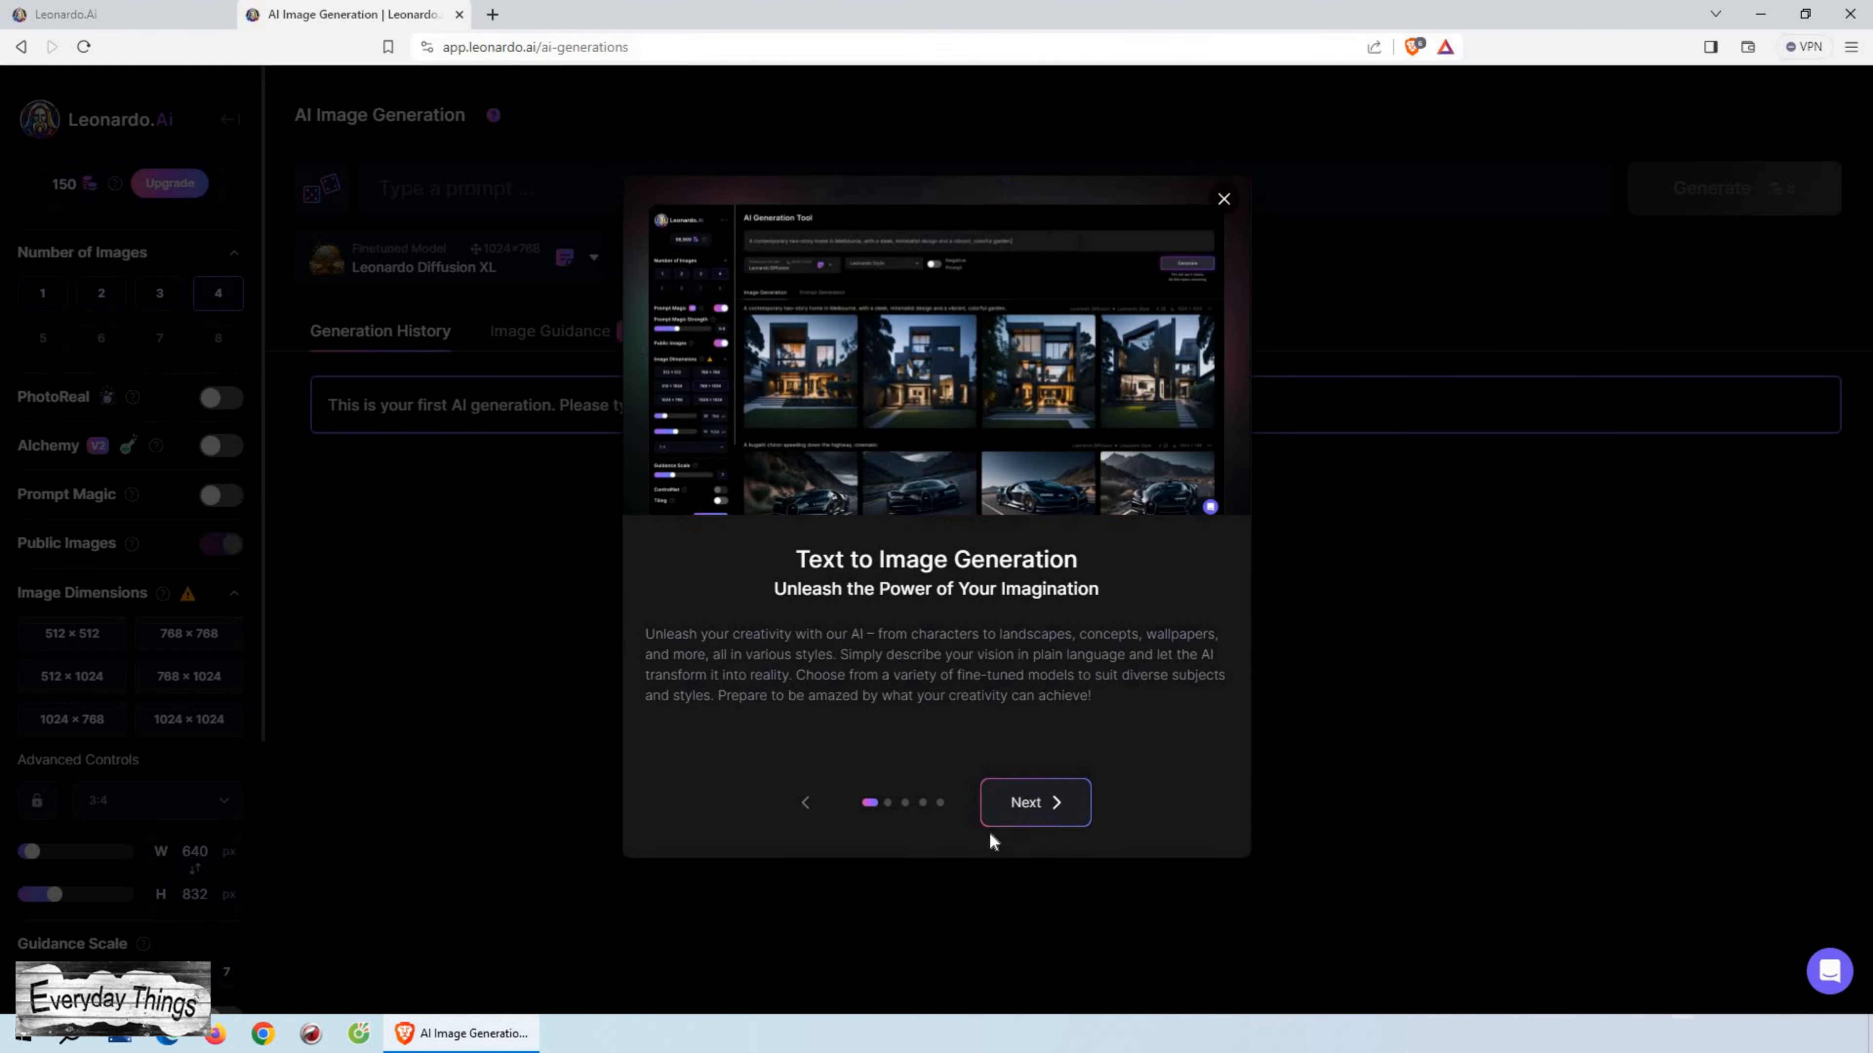
click(1016, 808)
click(1016, 807)
click(1016, 807)
click(1016, 807)
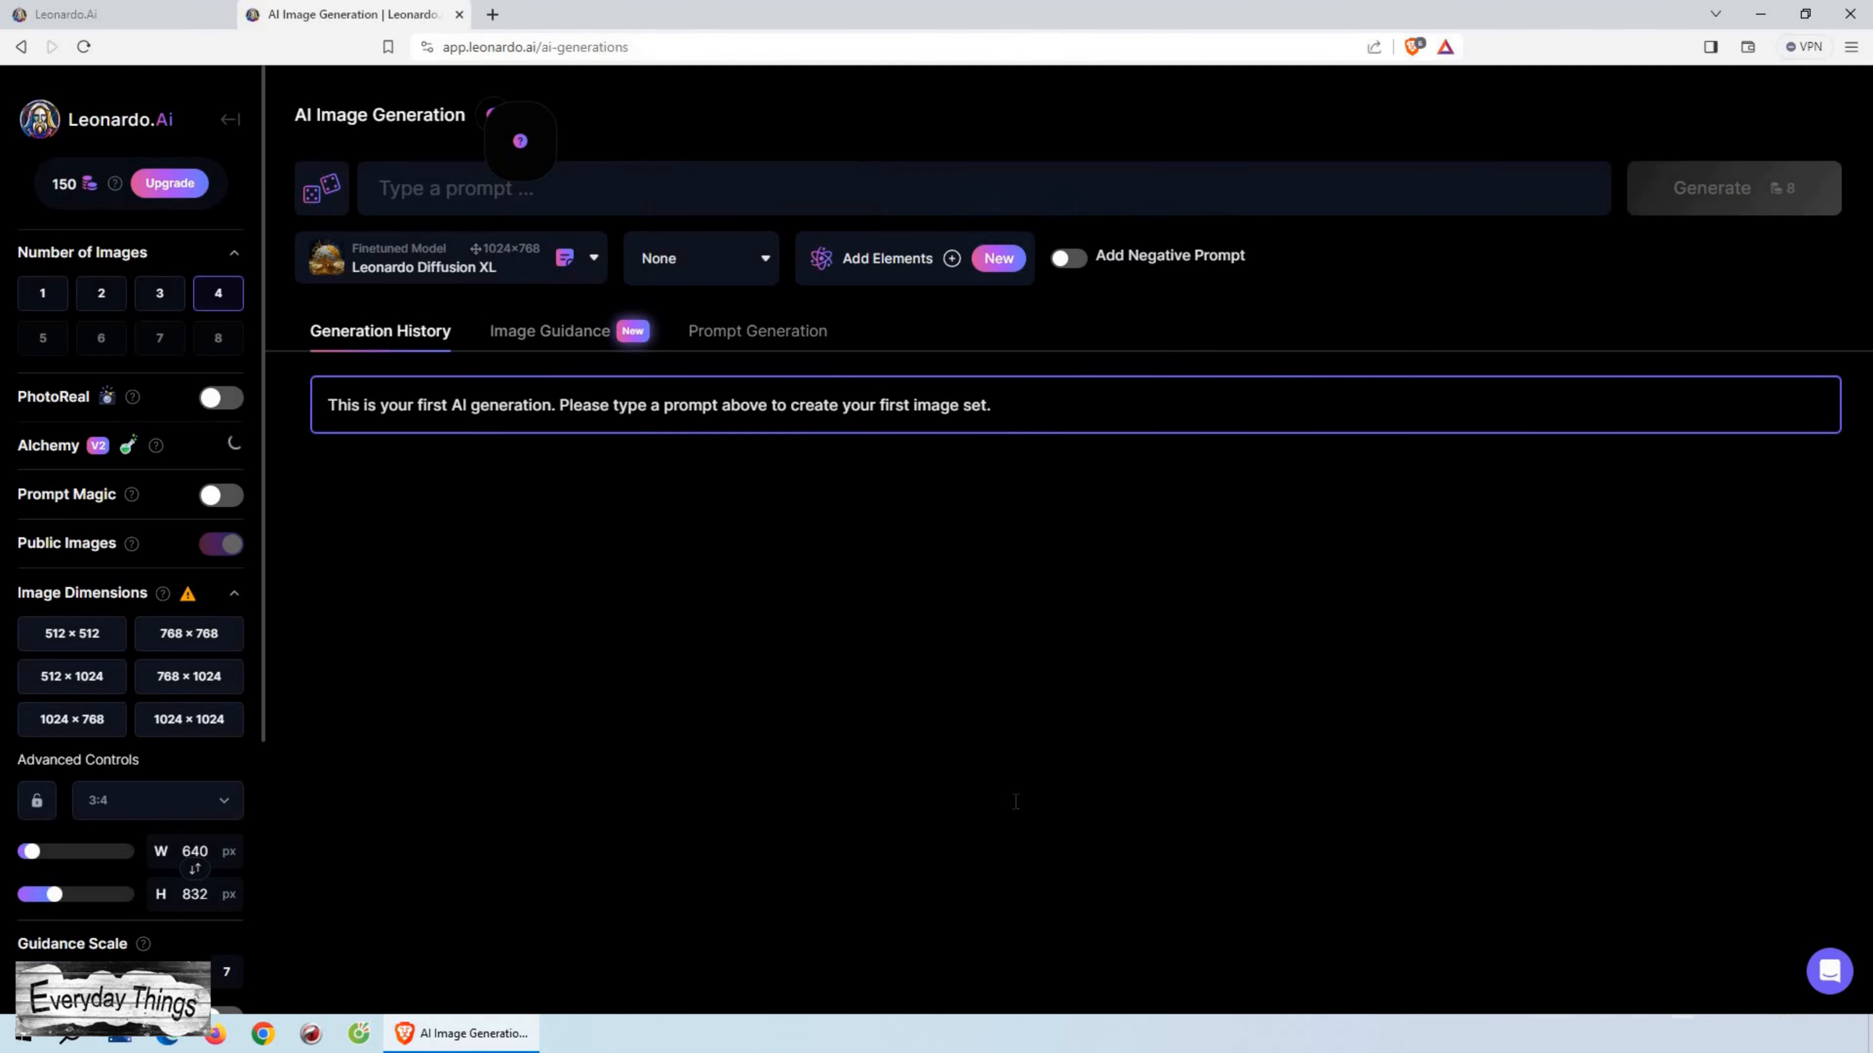
click(1360, 157)
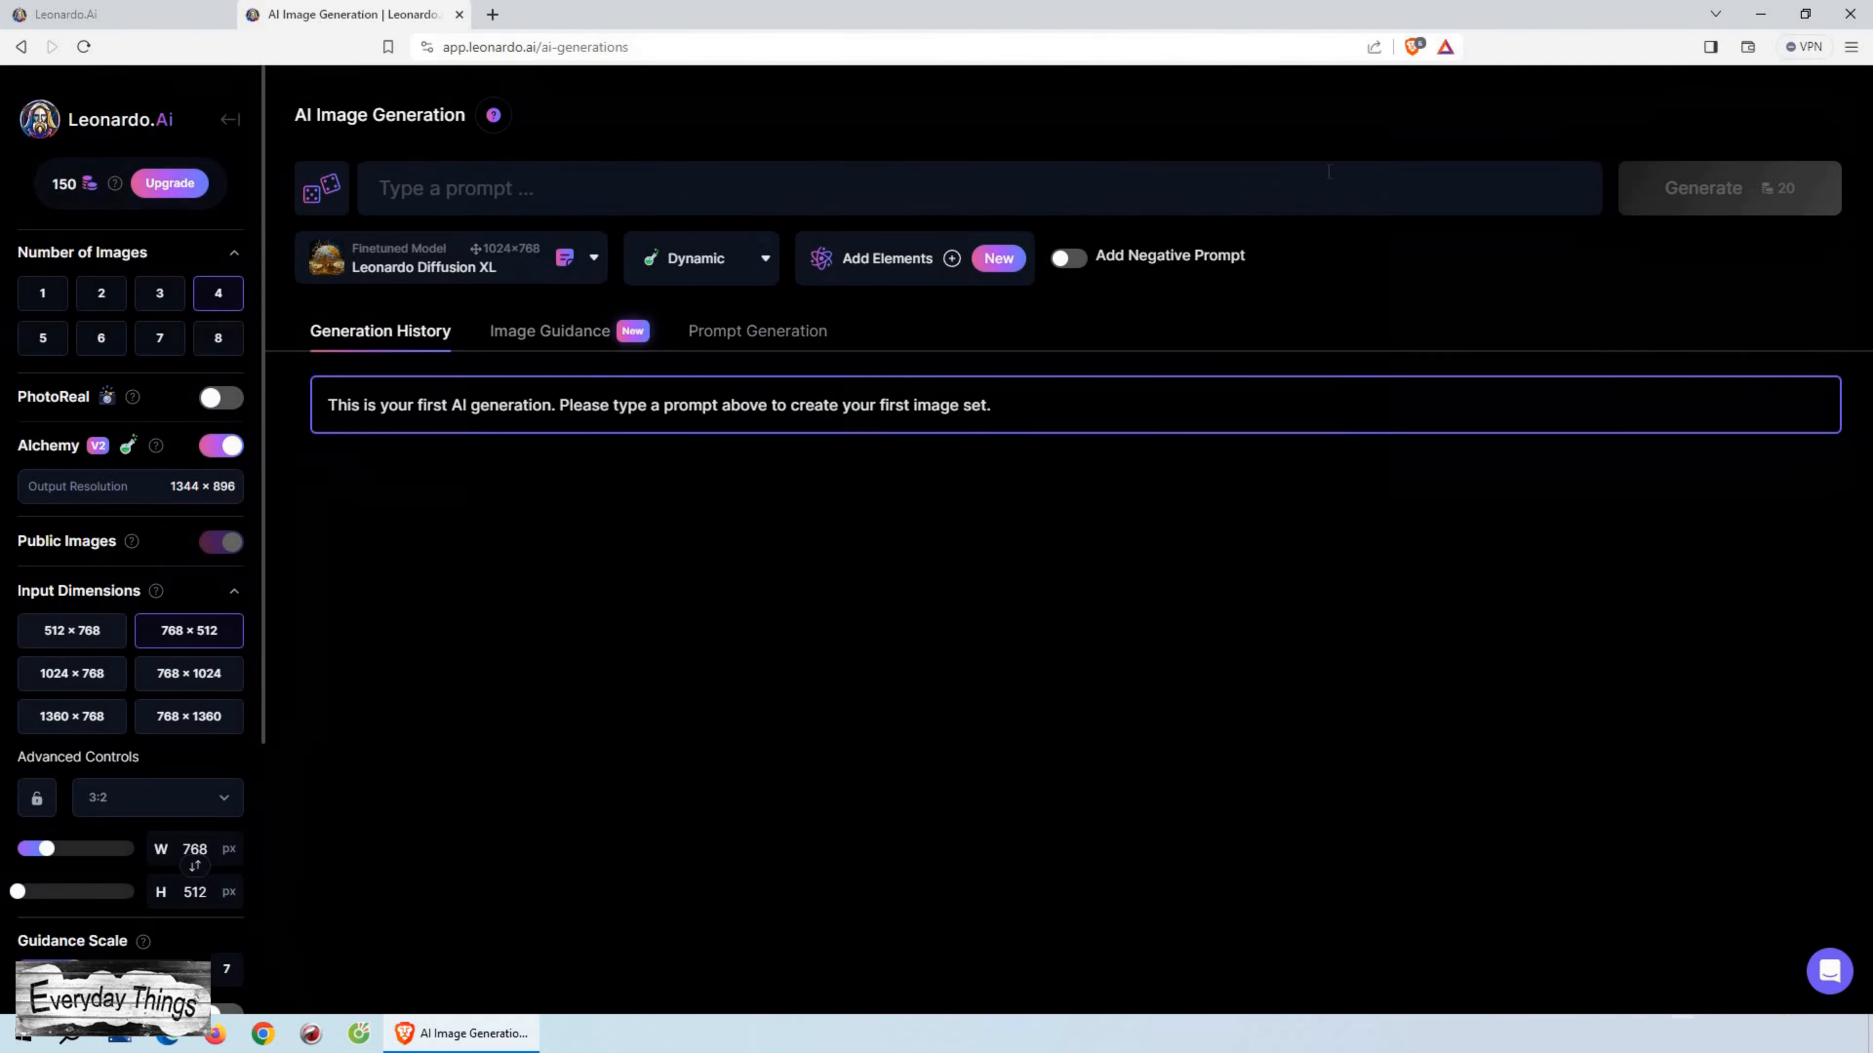
Step: Browse the other platform models and choose 3D Animation Style as the finetuned model for generation
click(475, 281)
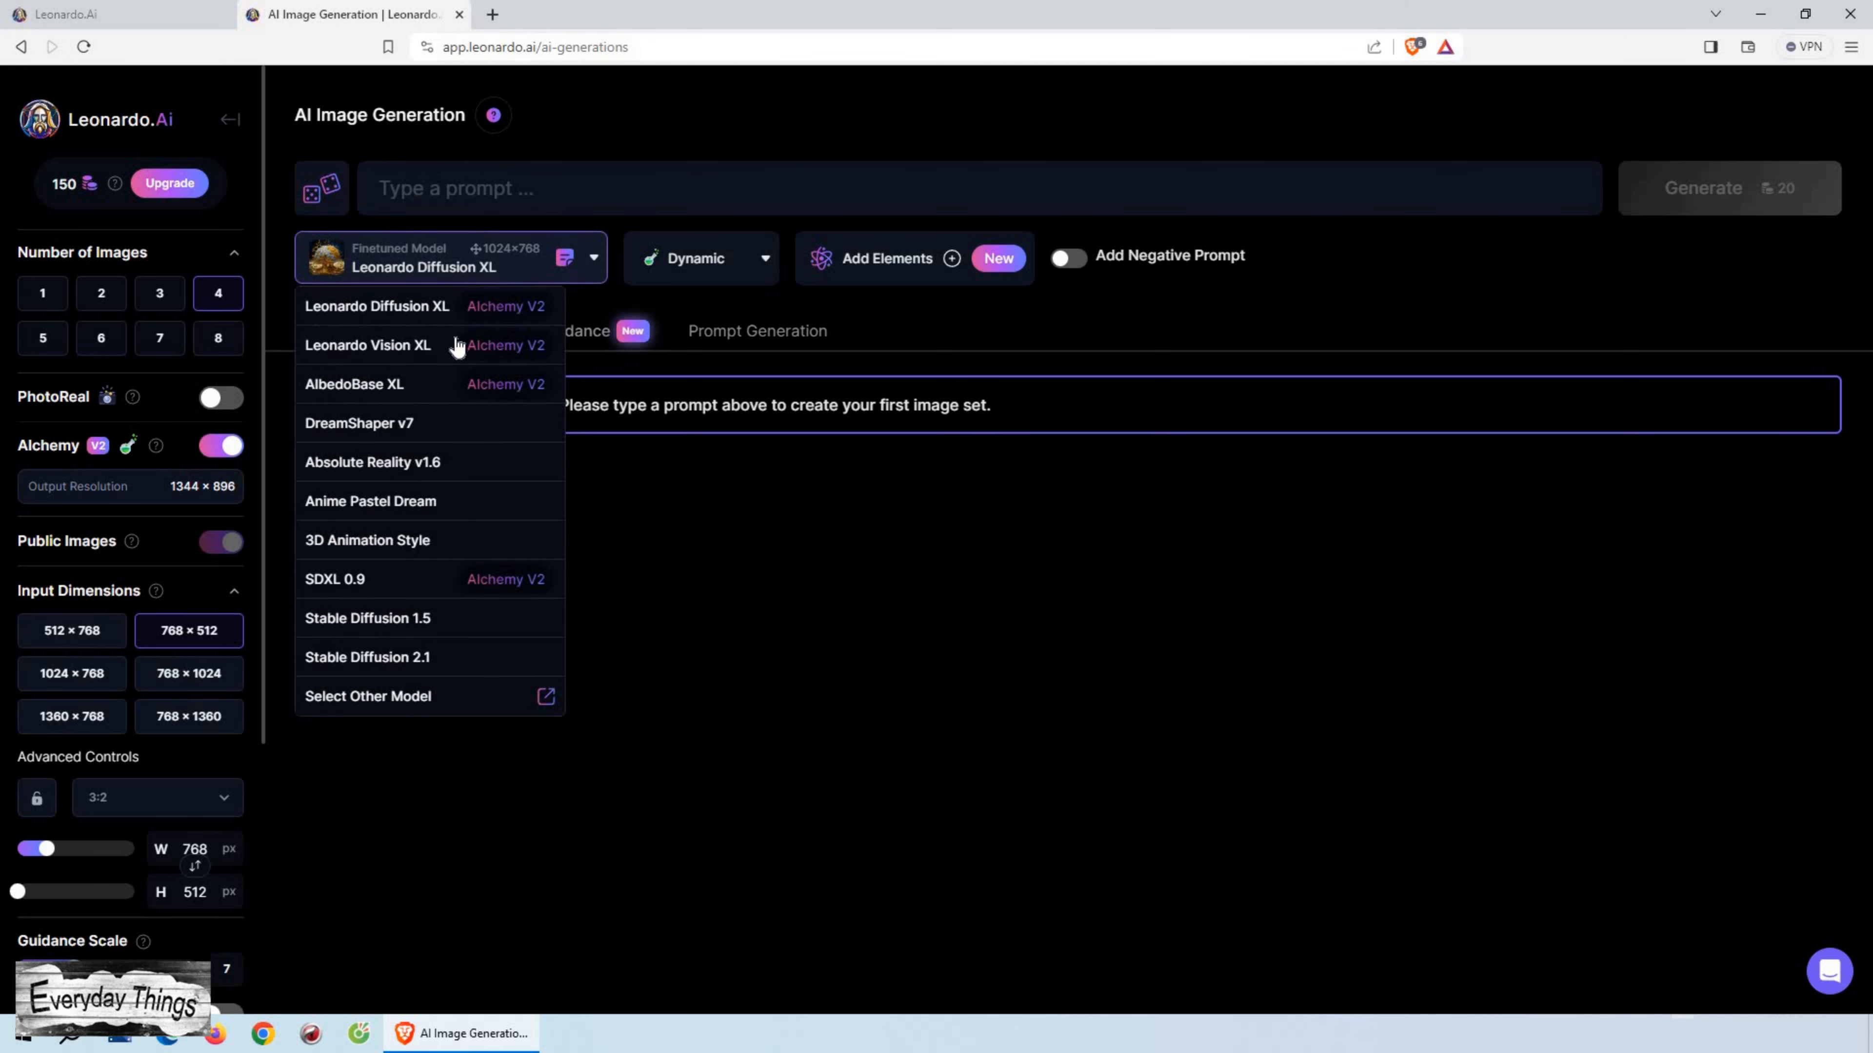
click(477, 696)
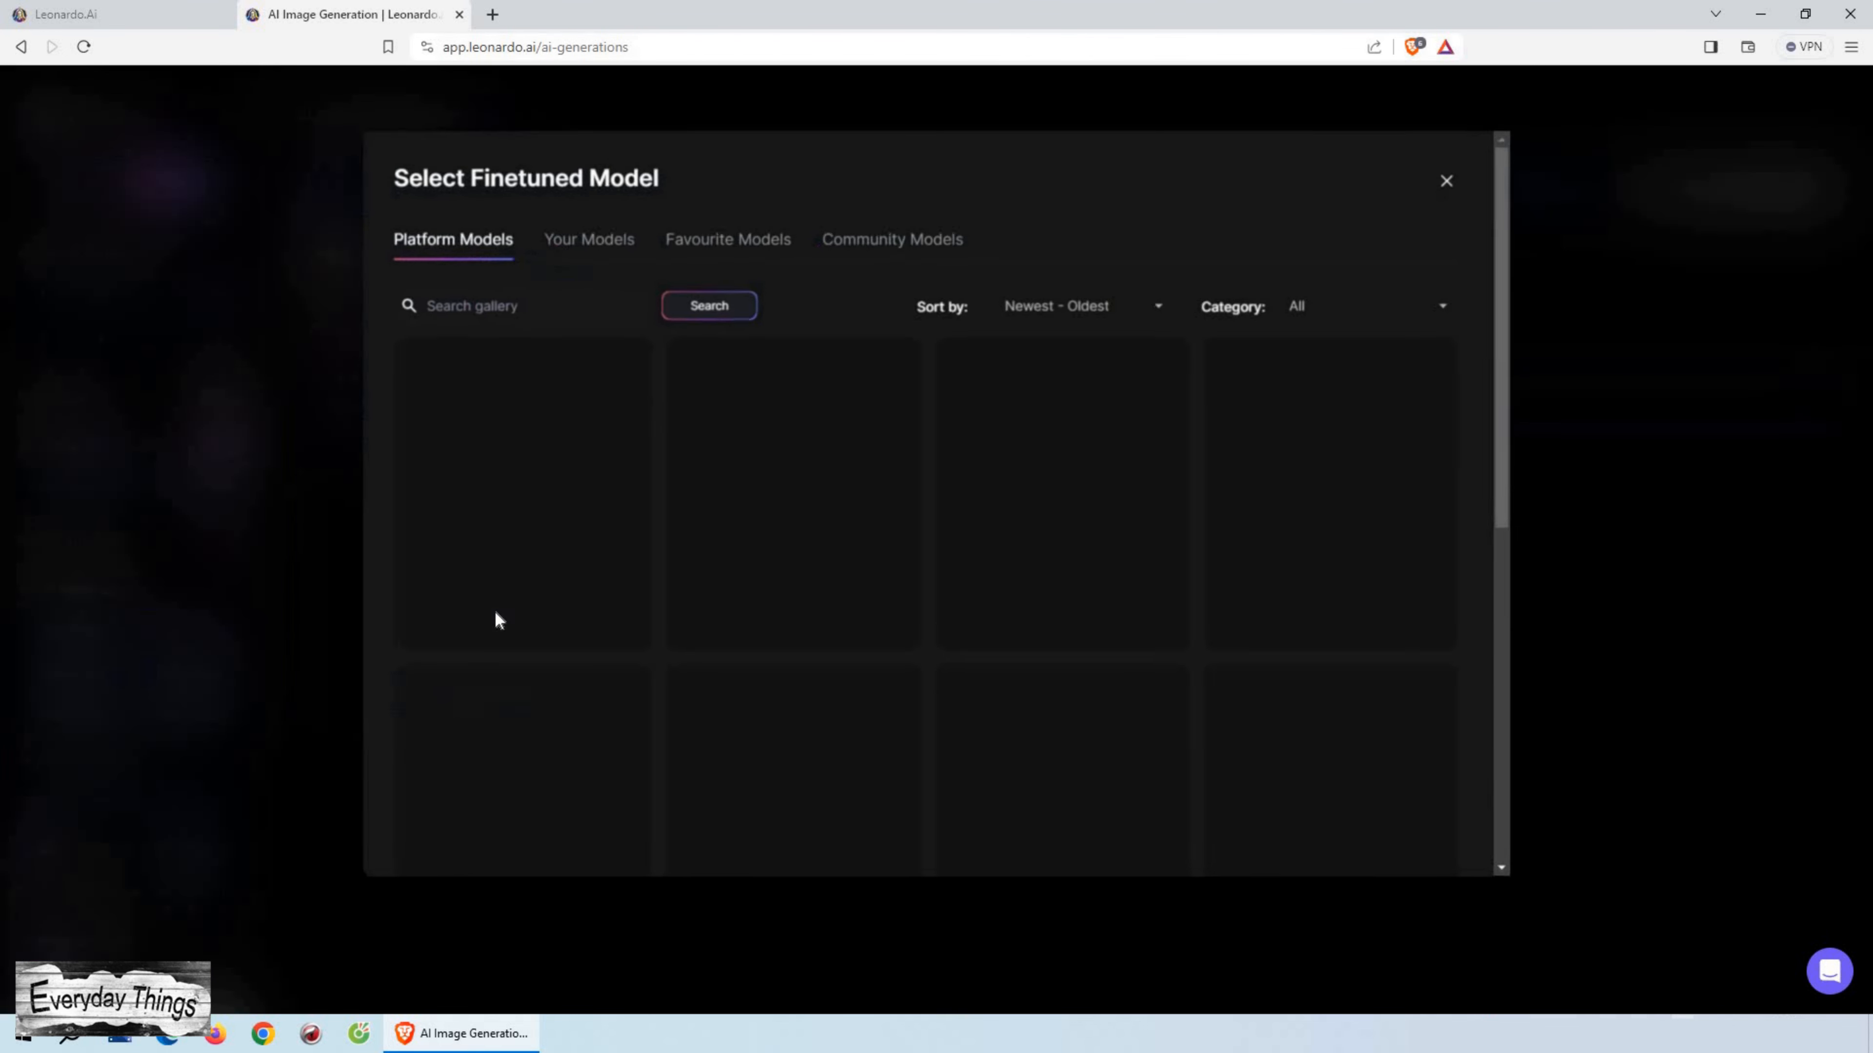
scroll(1163, 489, down, 5)
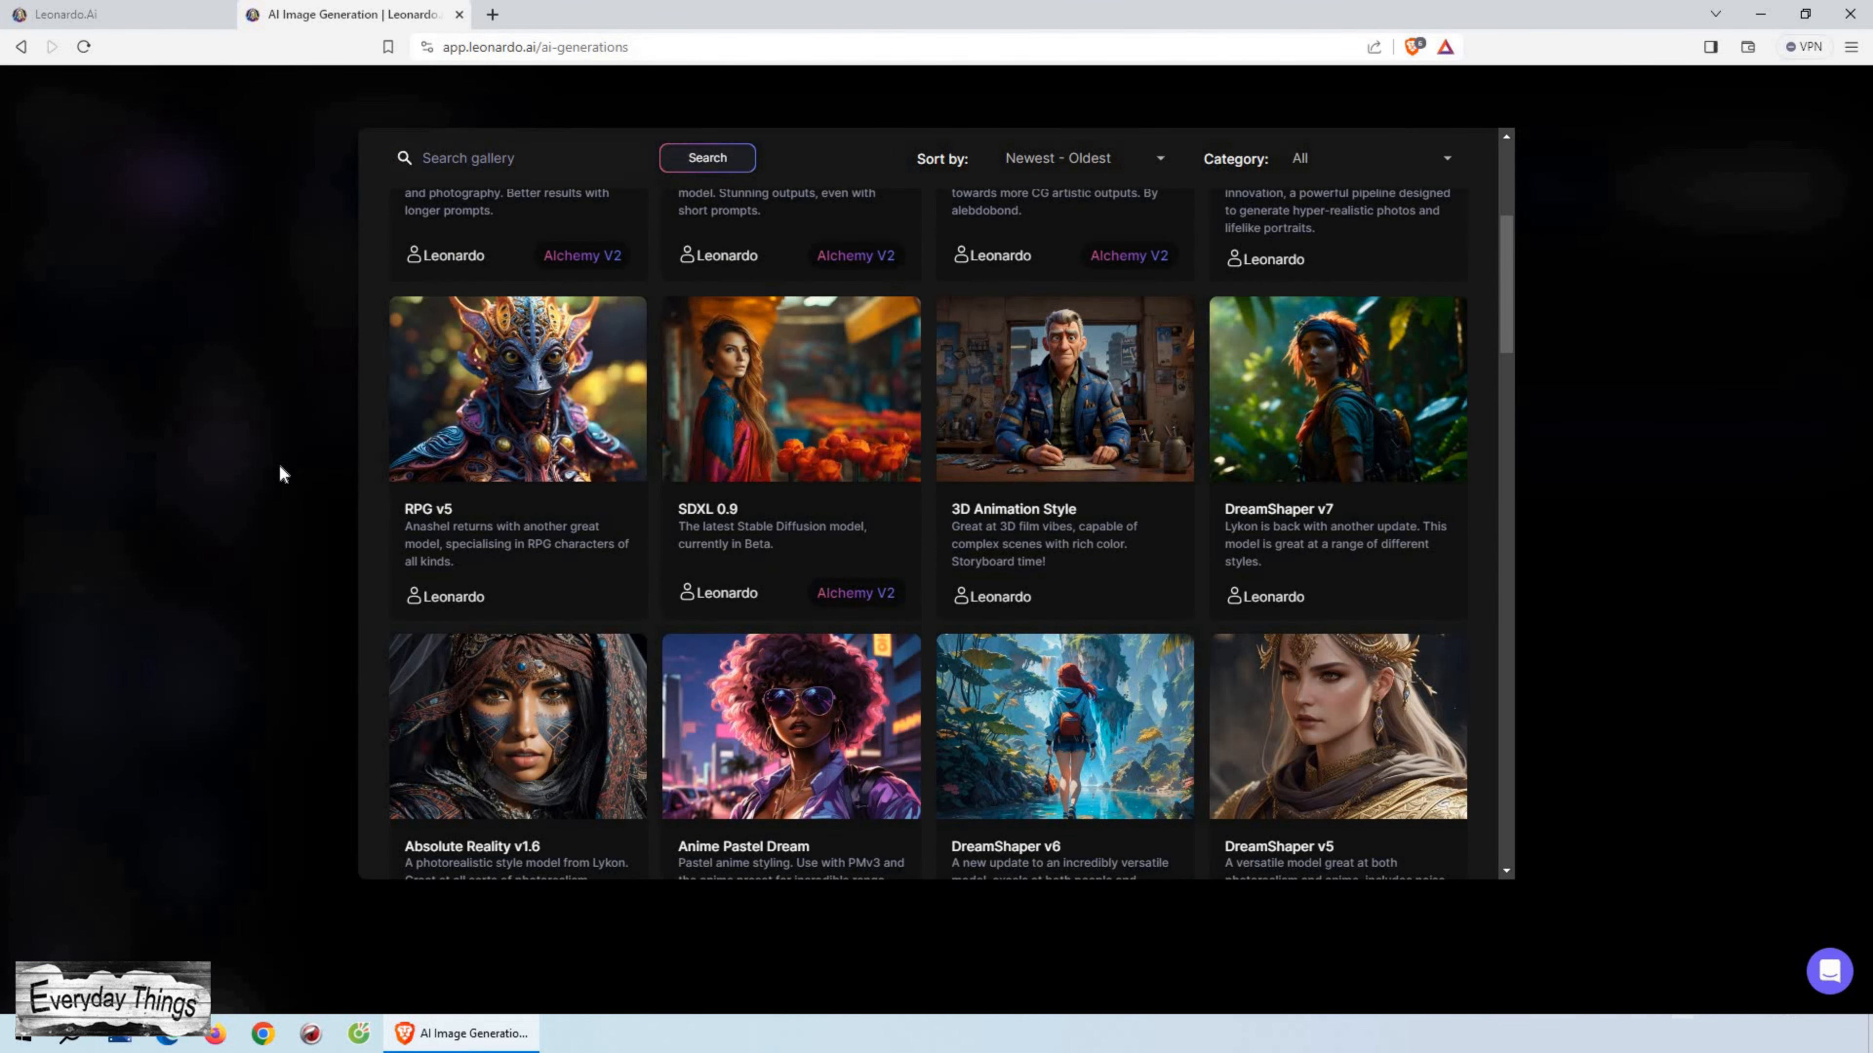
scroll(422, 472, down, 2)
scroll(1183, 536, up, 6)
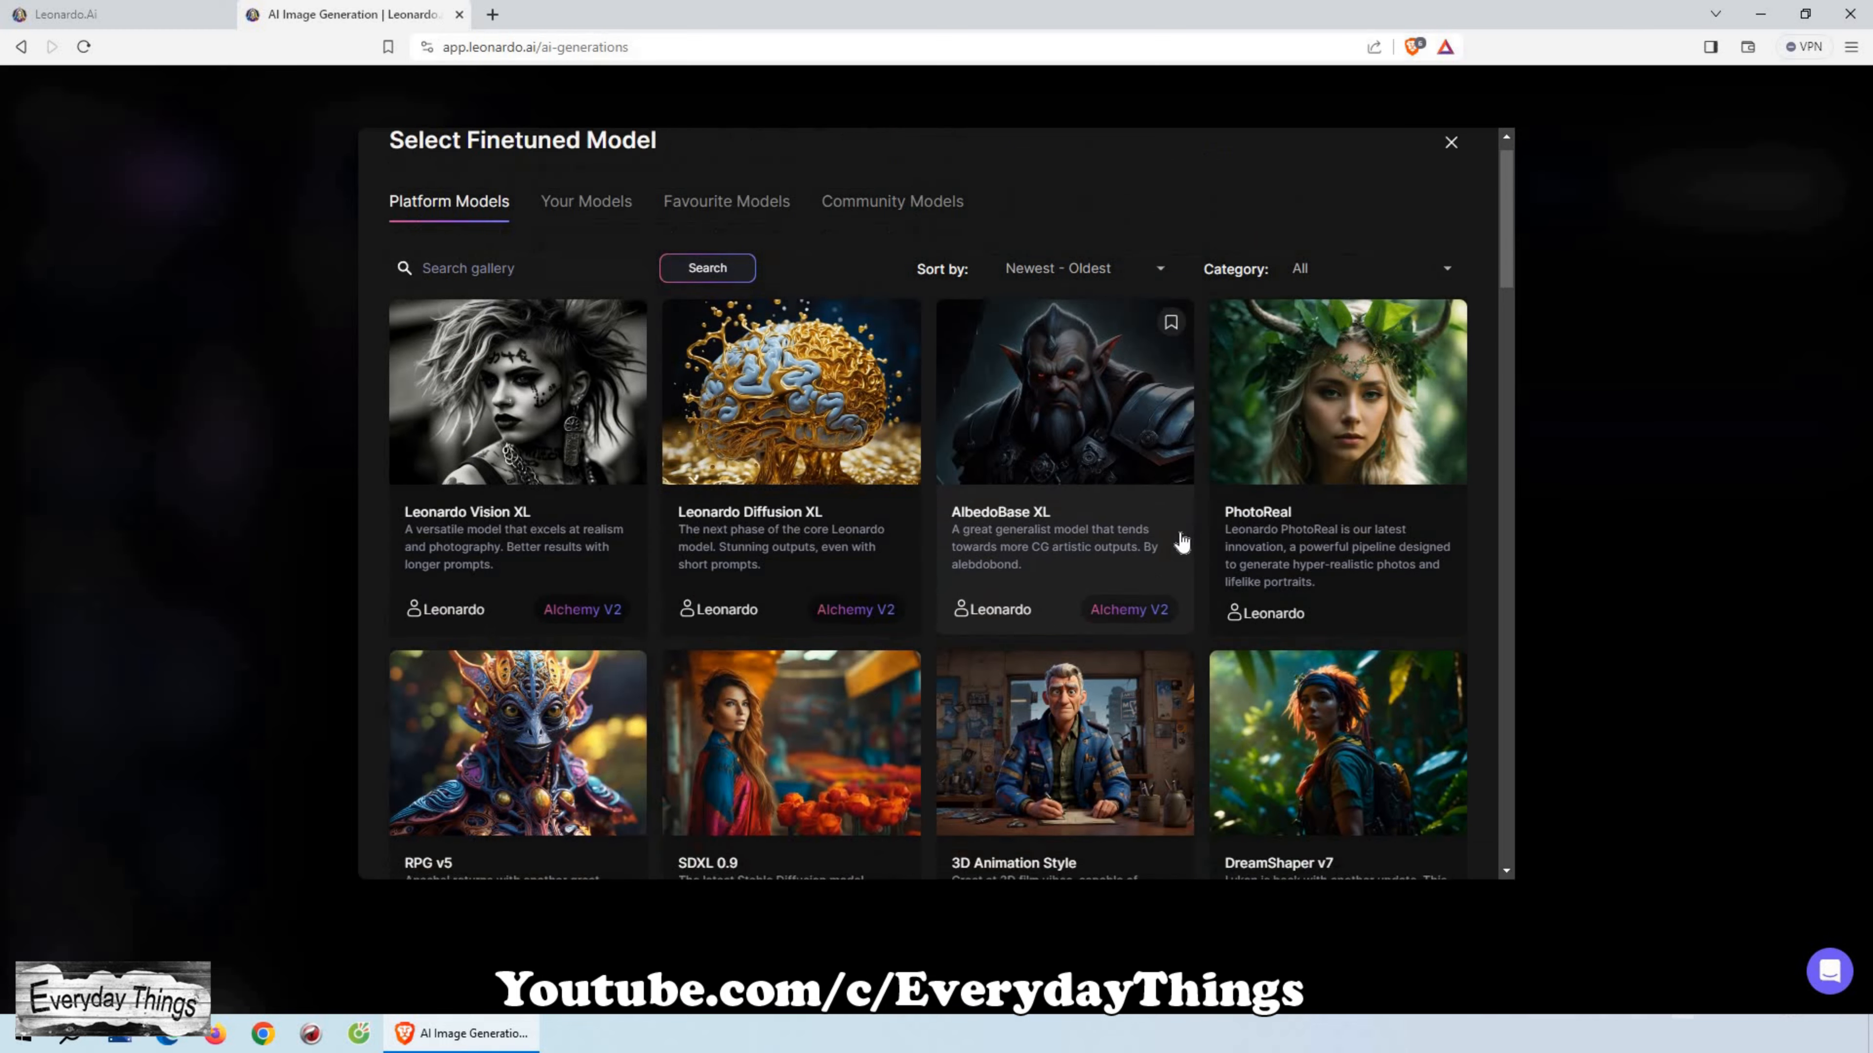
scroll(1182, 536, down, 4)
click(1064, 457)
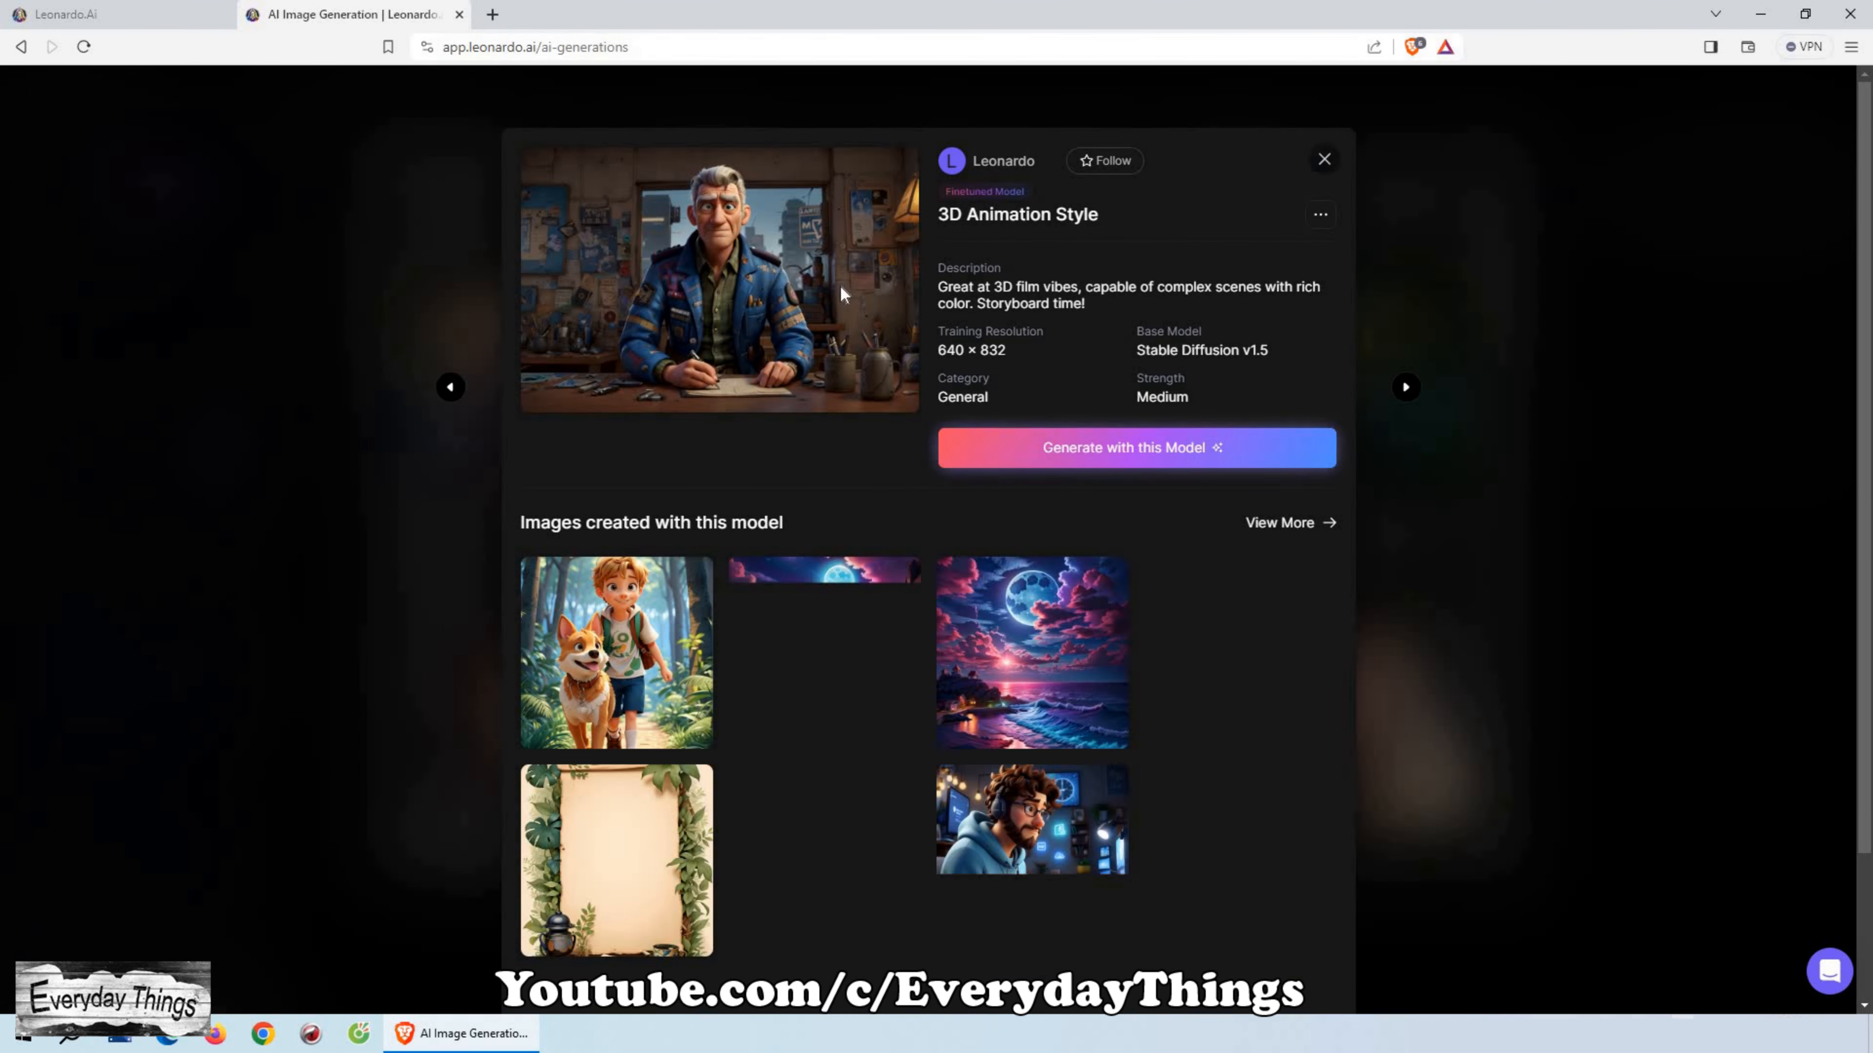
click(1139, 461)
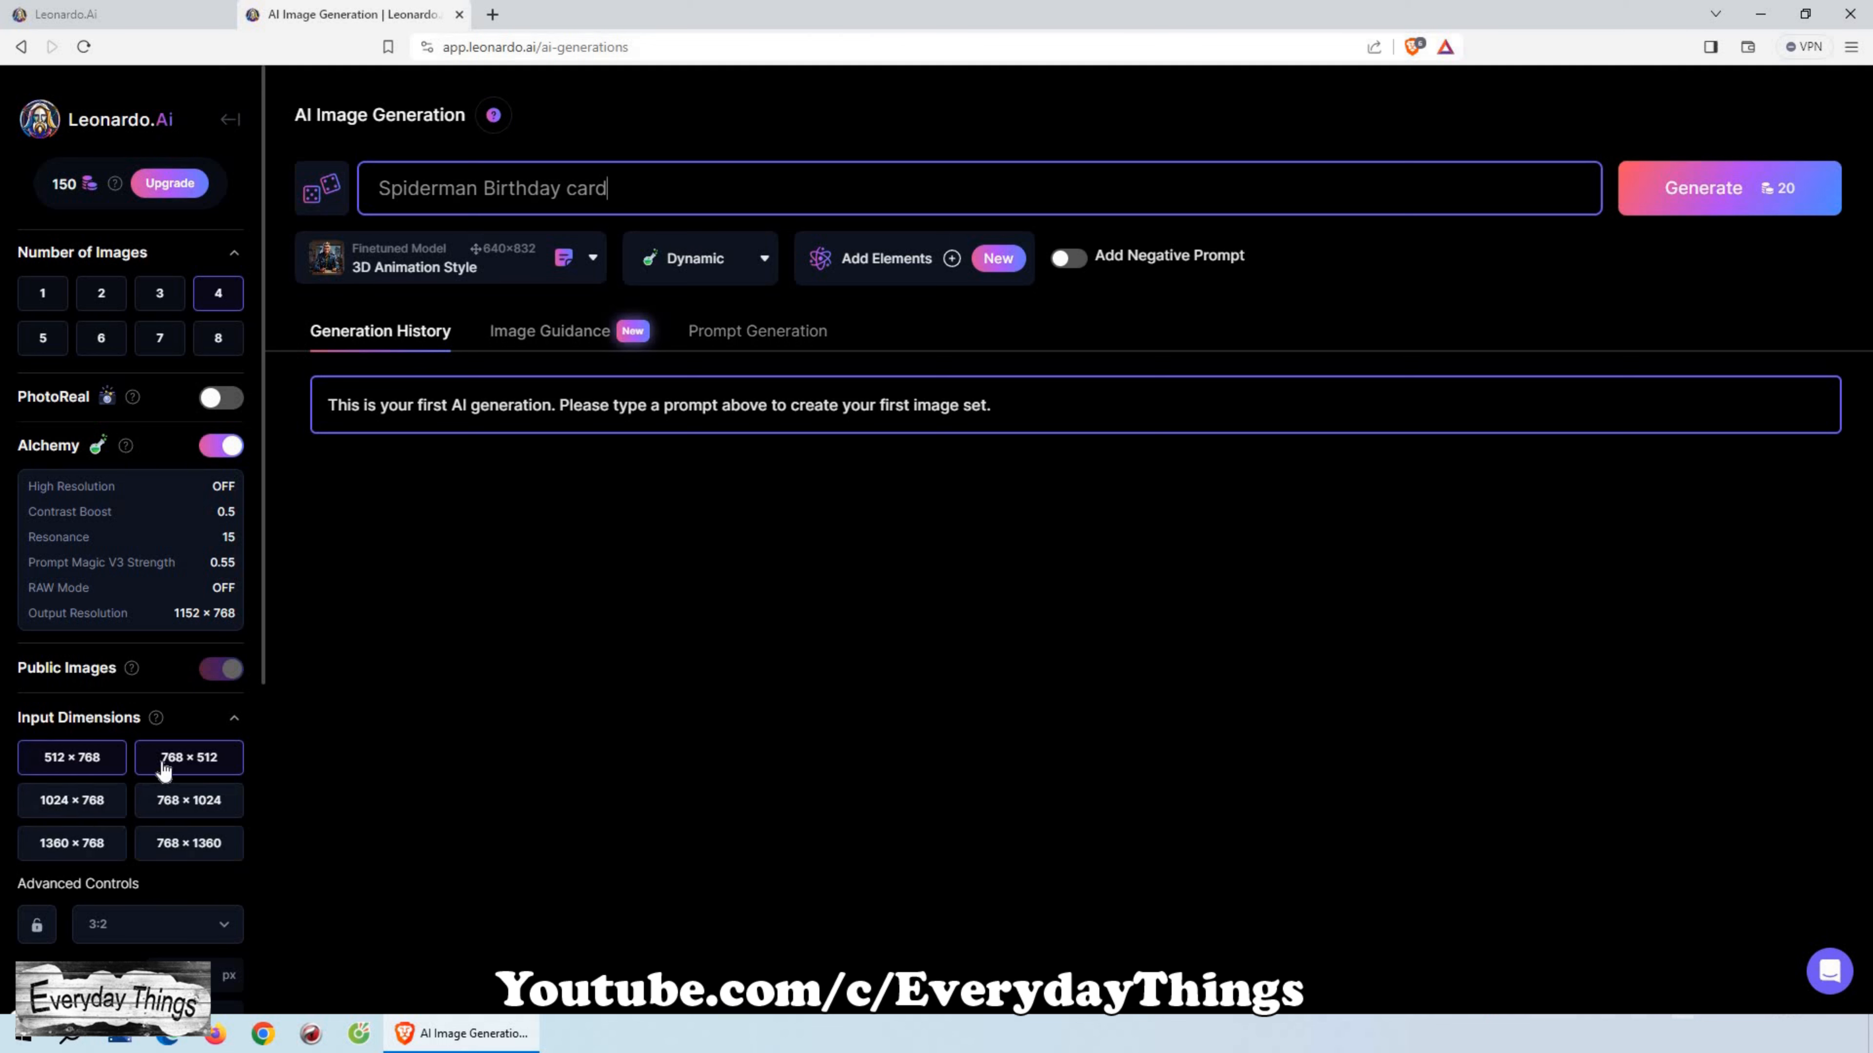
Step: Try the 1360 × 768 input preset, but settle on a 1:1 aspect ratio with width and height of 1536 px
click(85, 856)
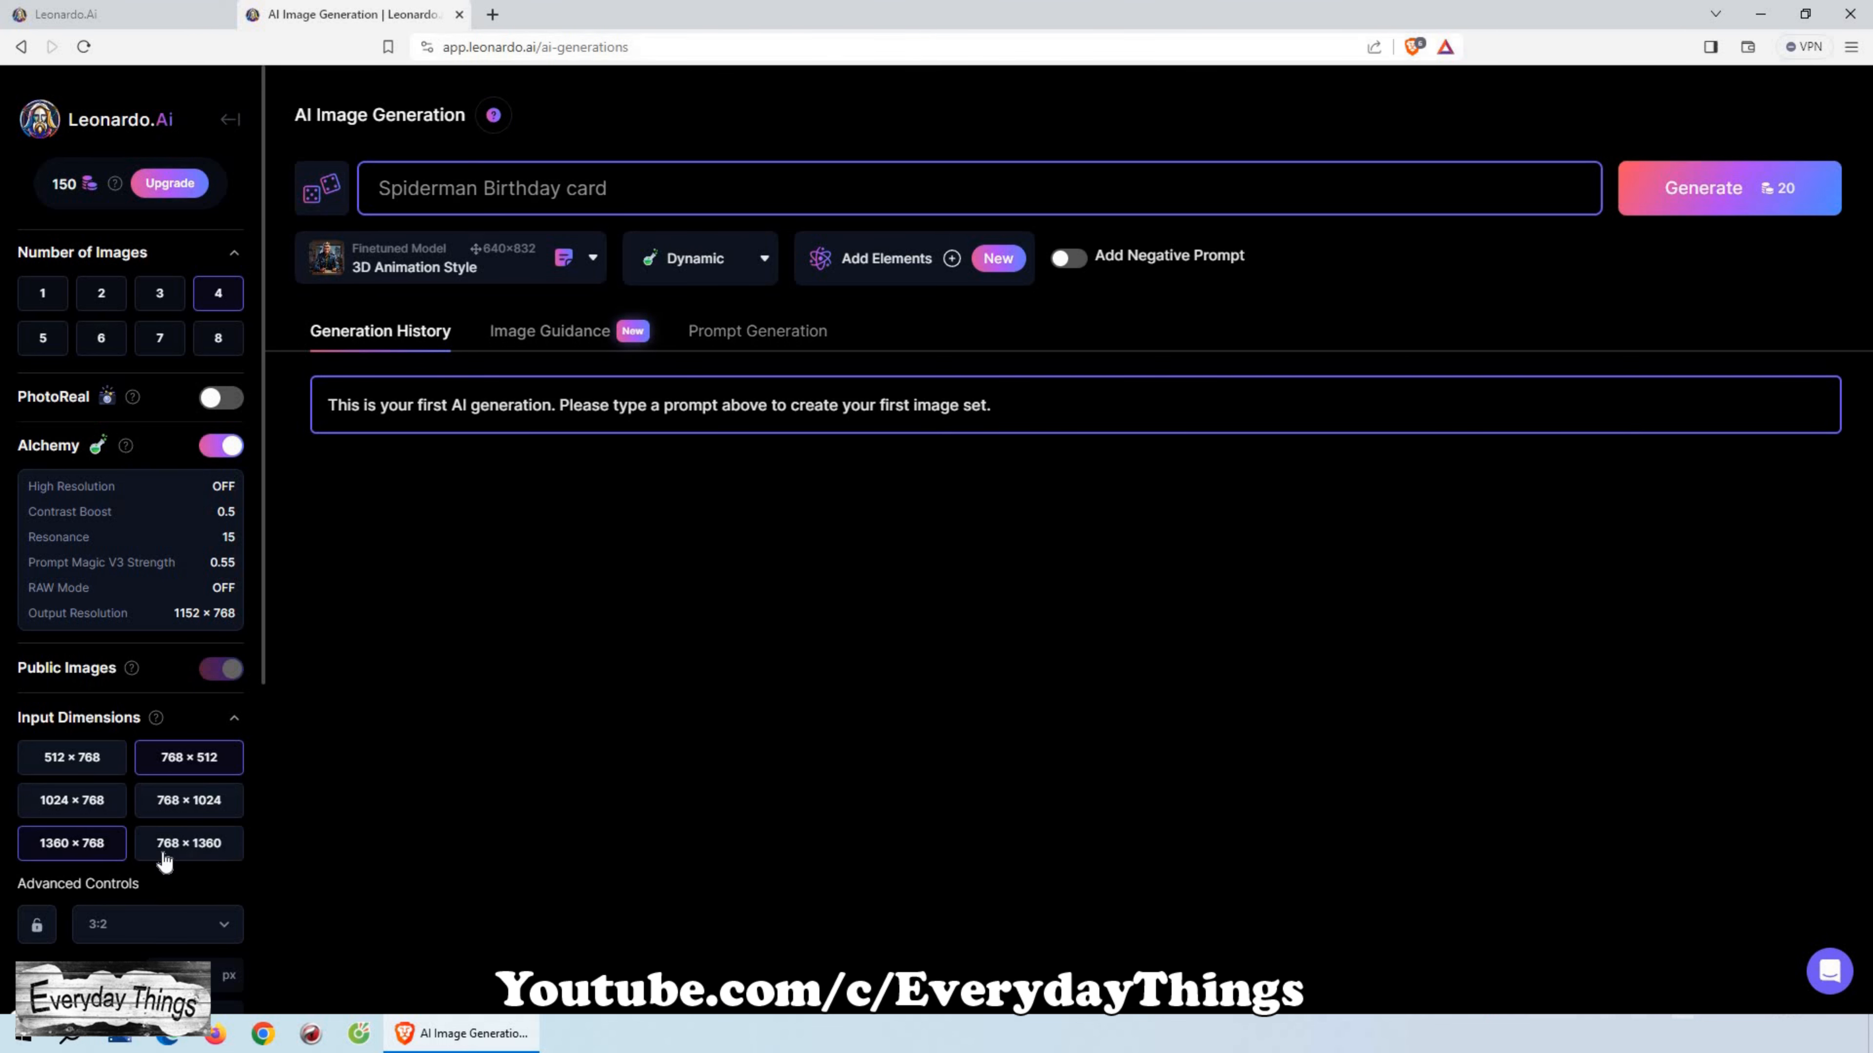
scroll(233, 627, down, 3)
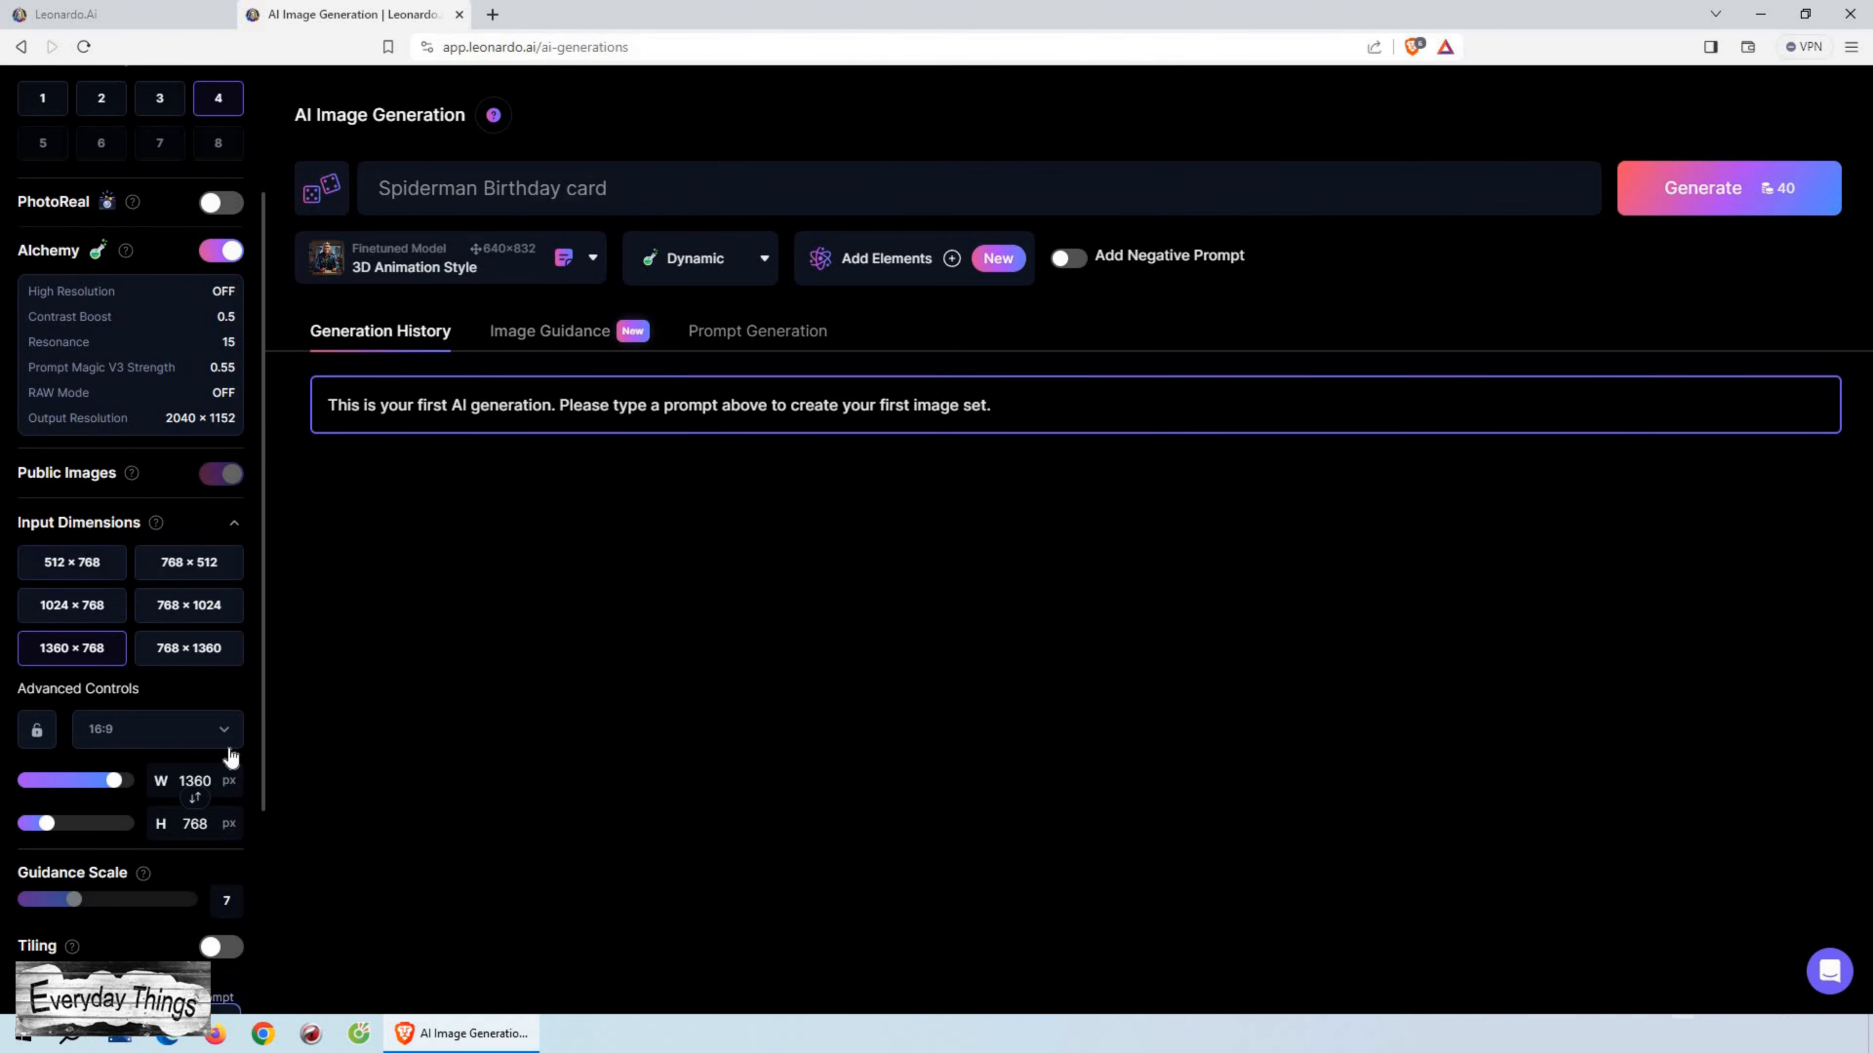
click(200, 729)
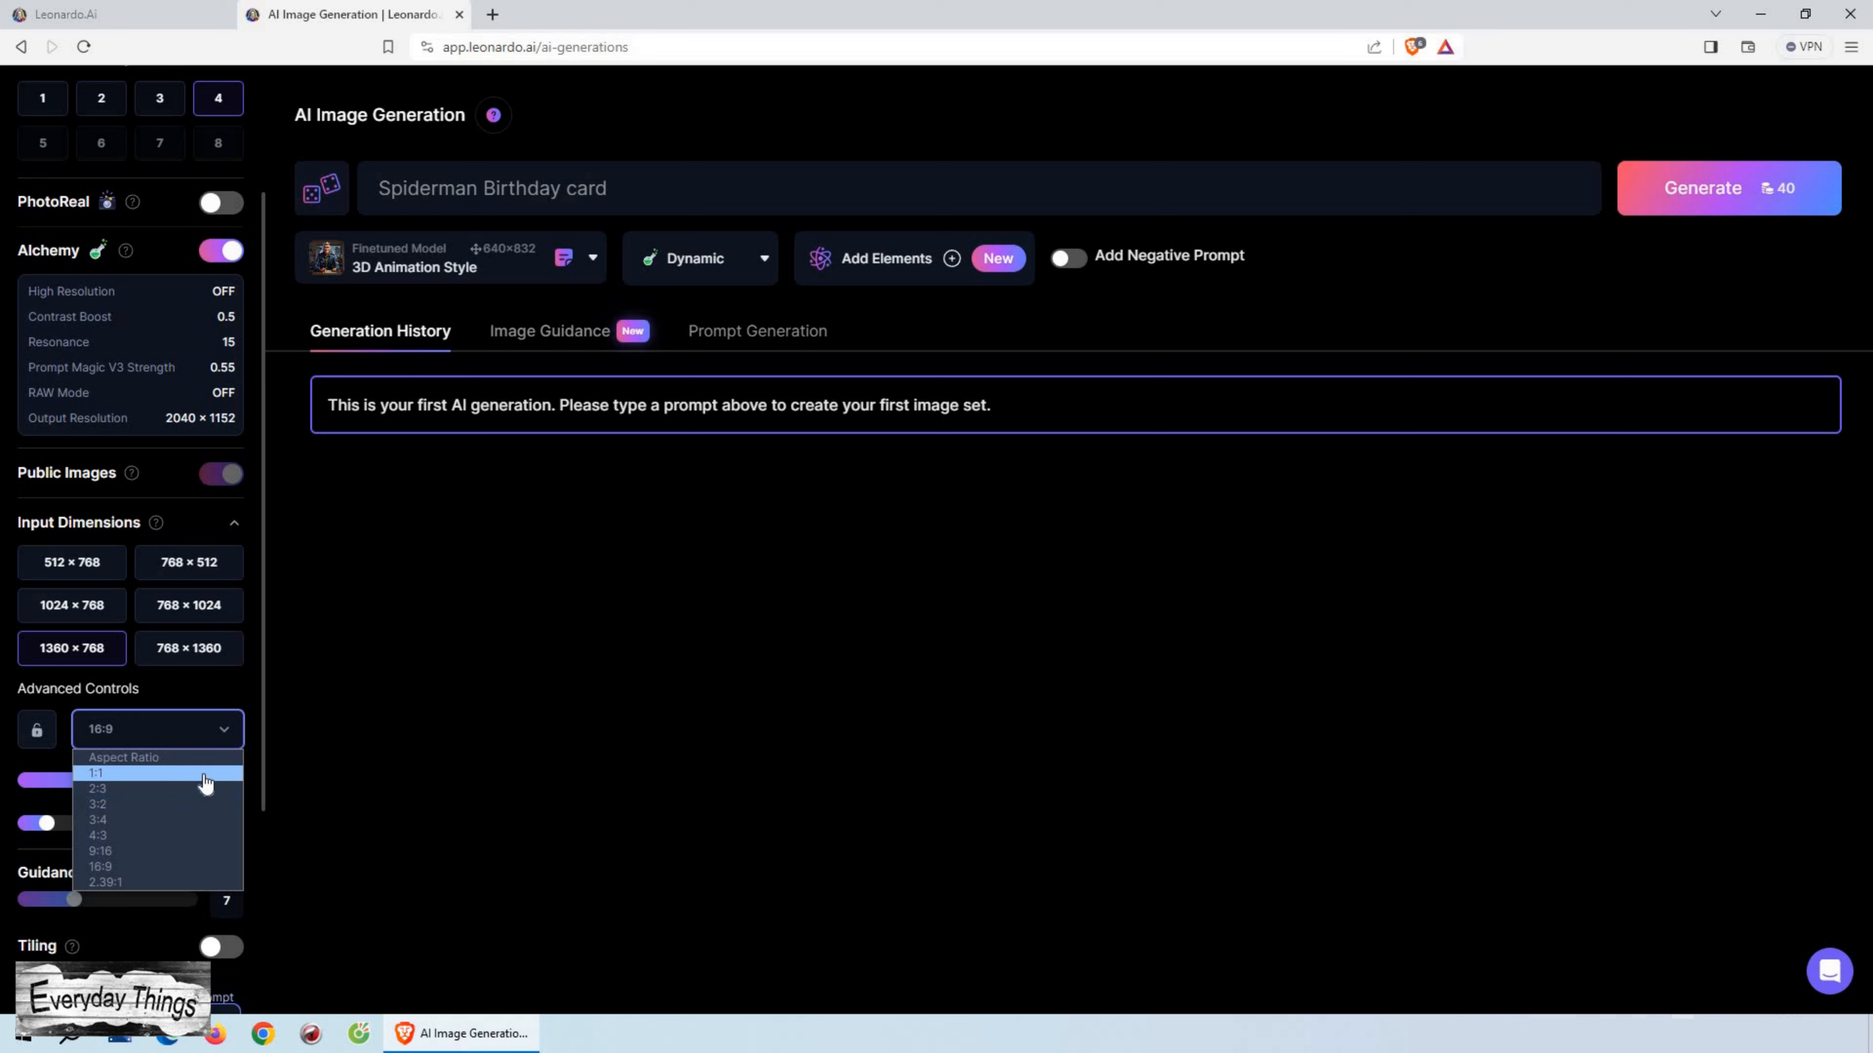
click(150, 773)
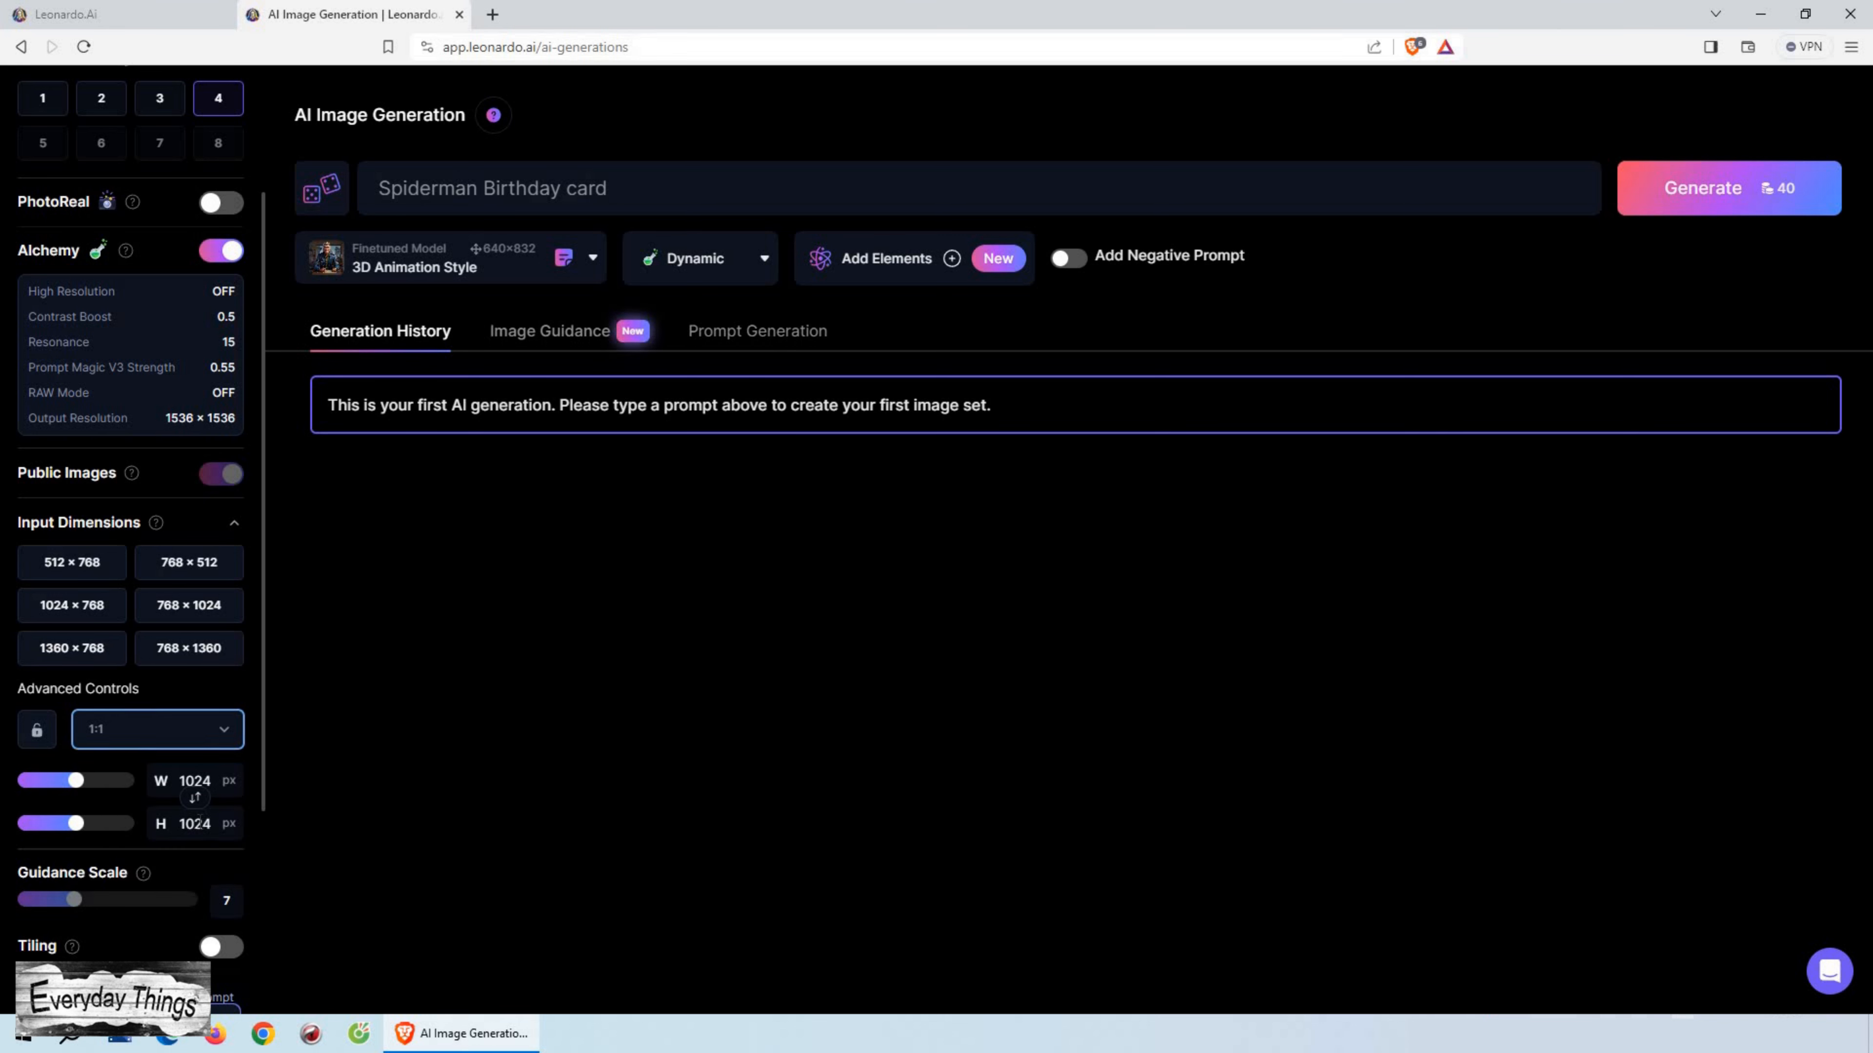
drag(86, 787, 135, 825)
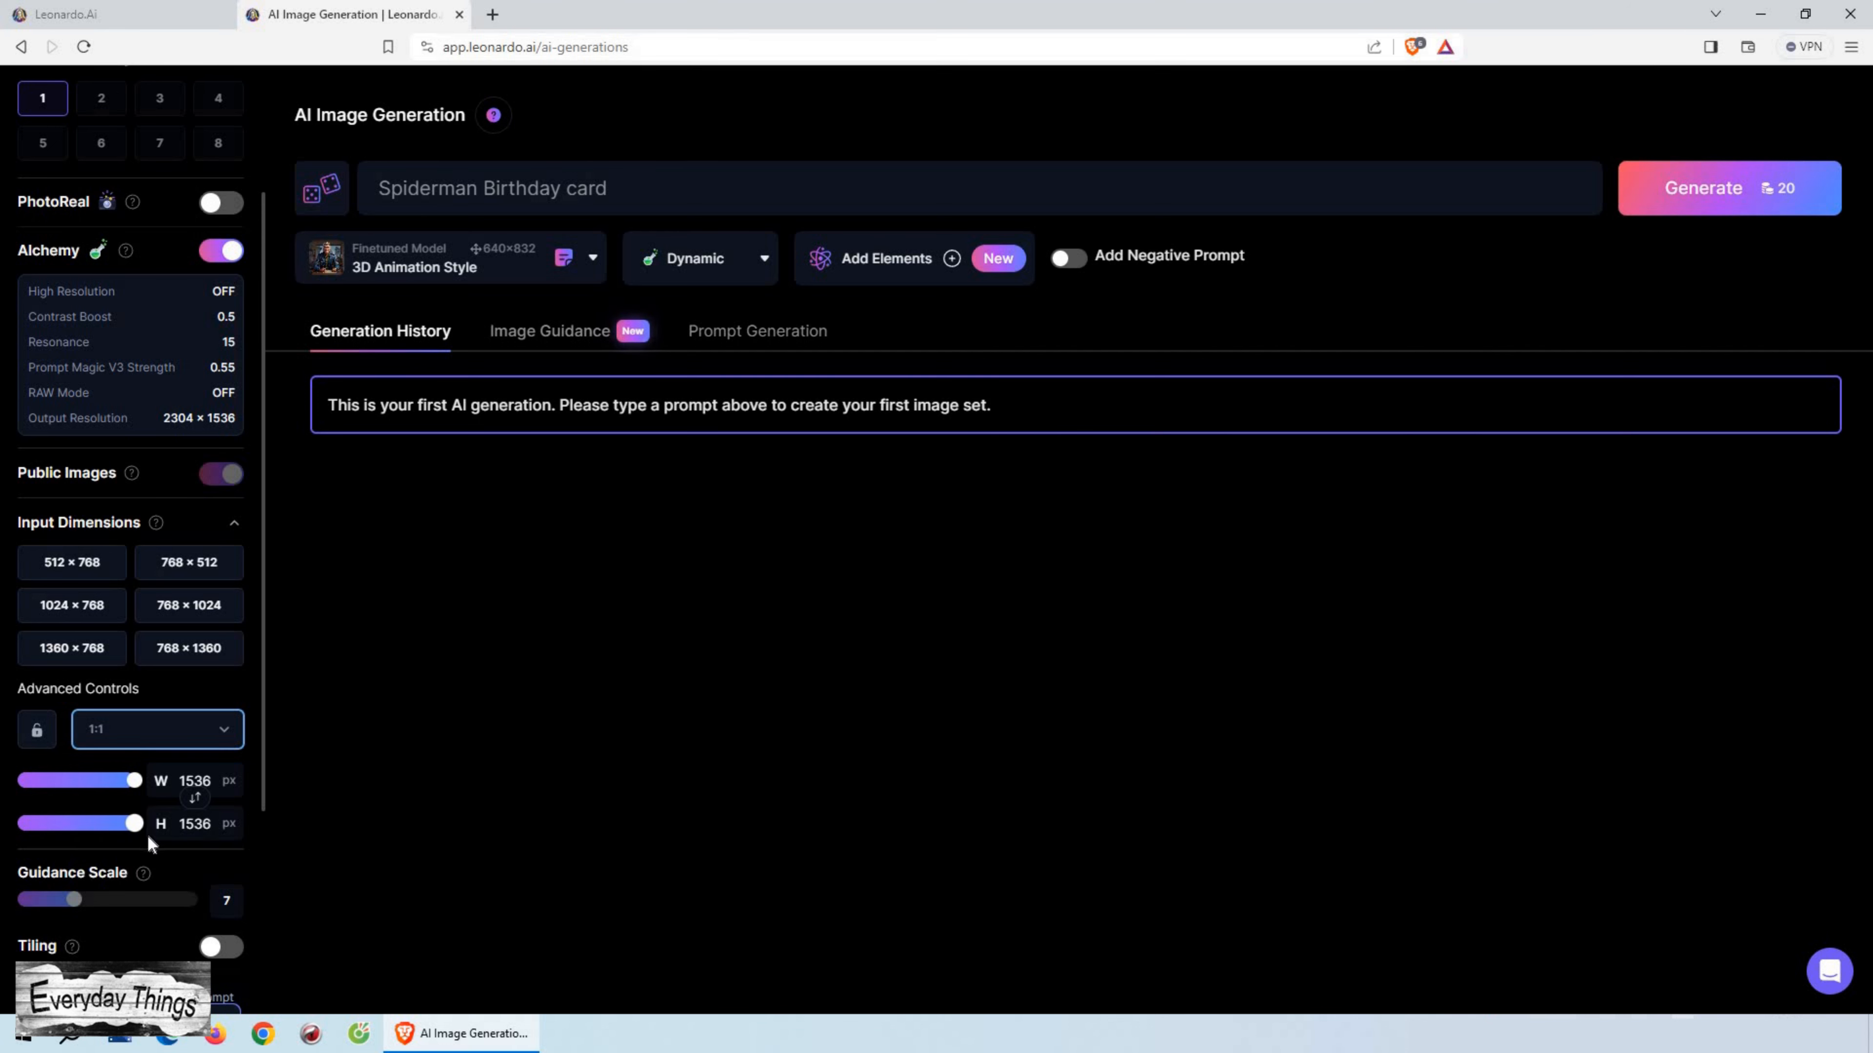
scroll(132, 663, up, 3)
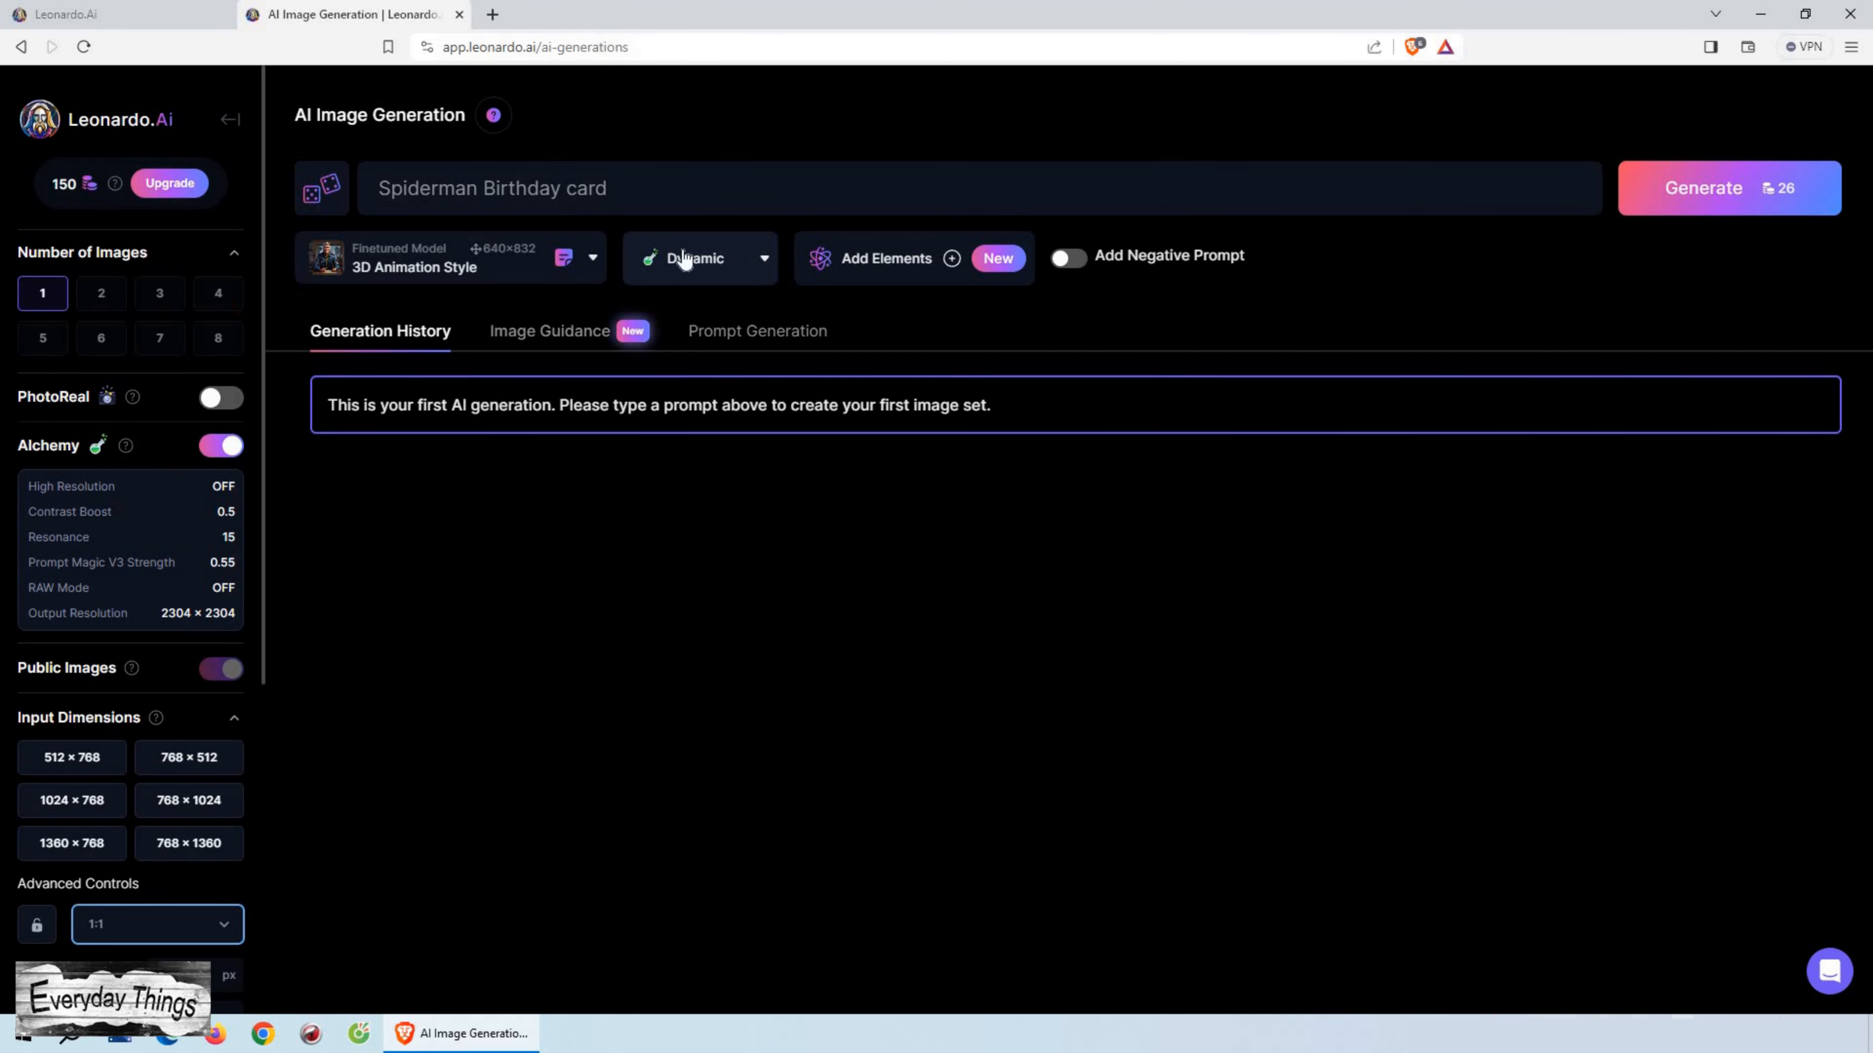
Step: Review the available preset styles, keeping Dynamic, and enable the negative prompt
click(765, 262)
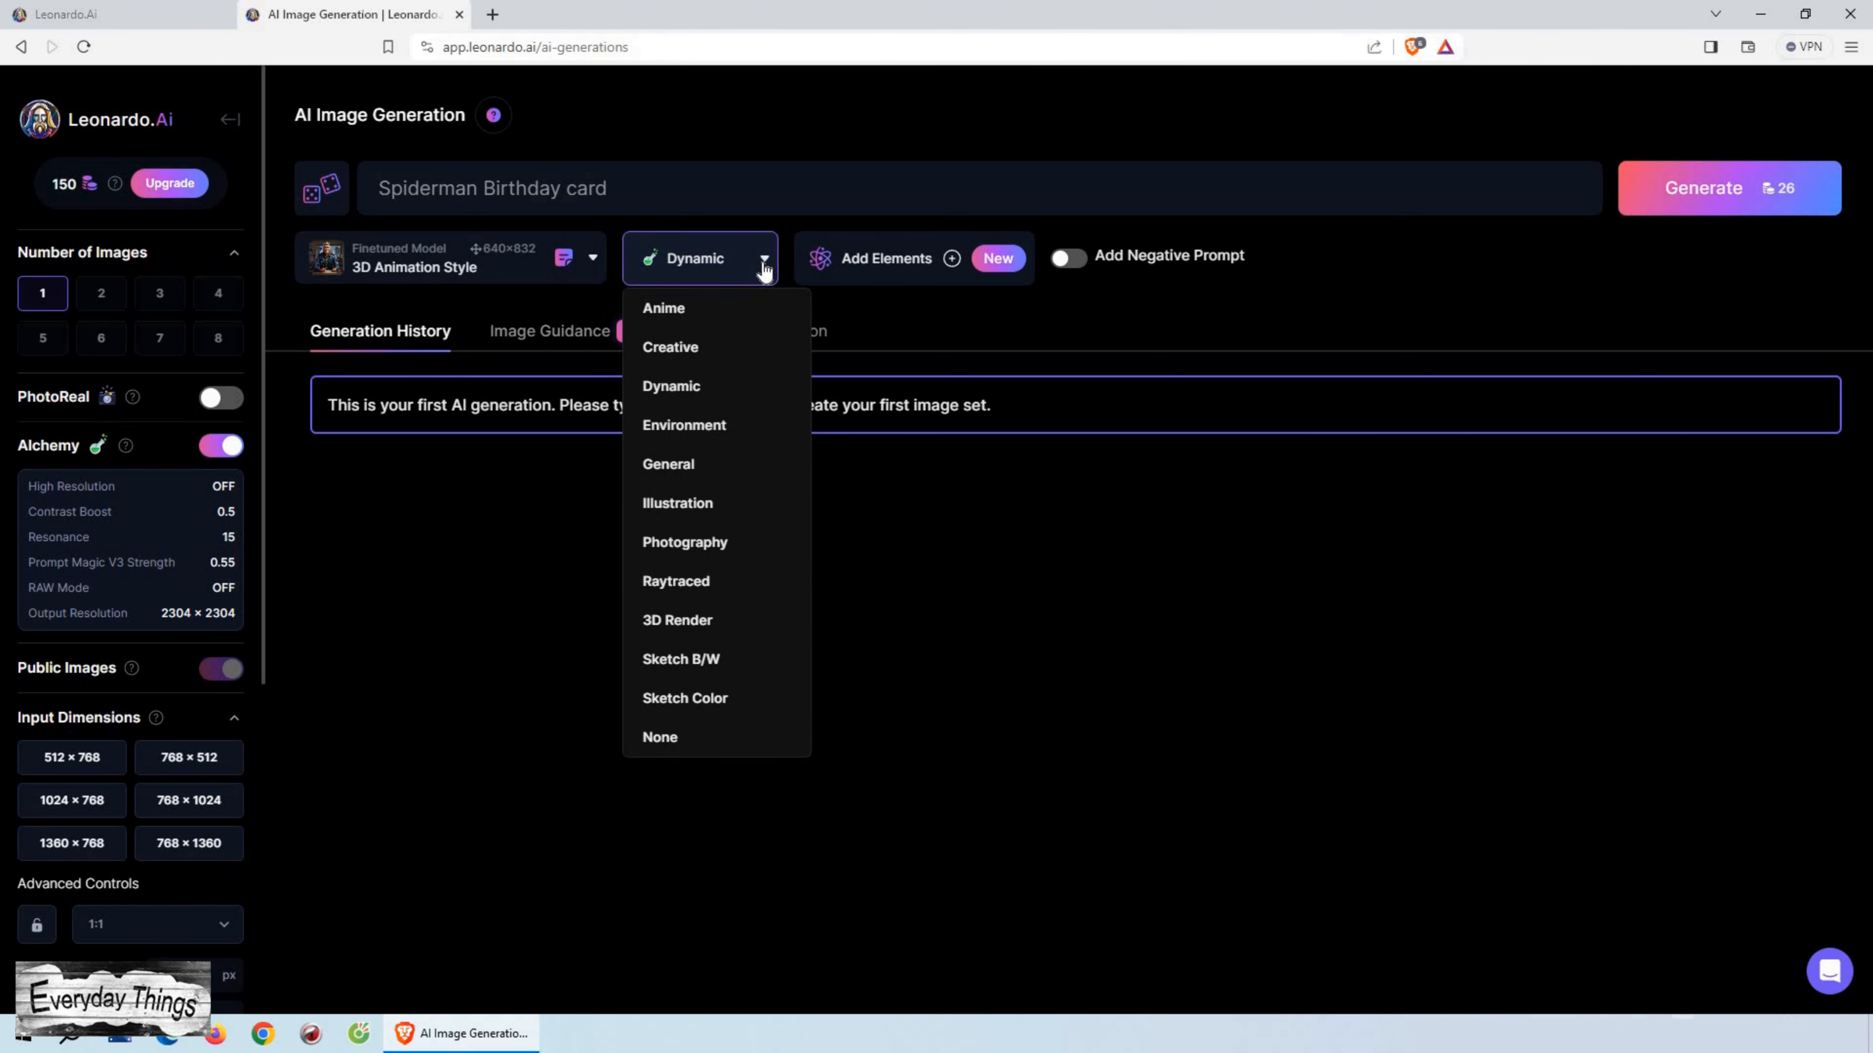
click(764, 270)
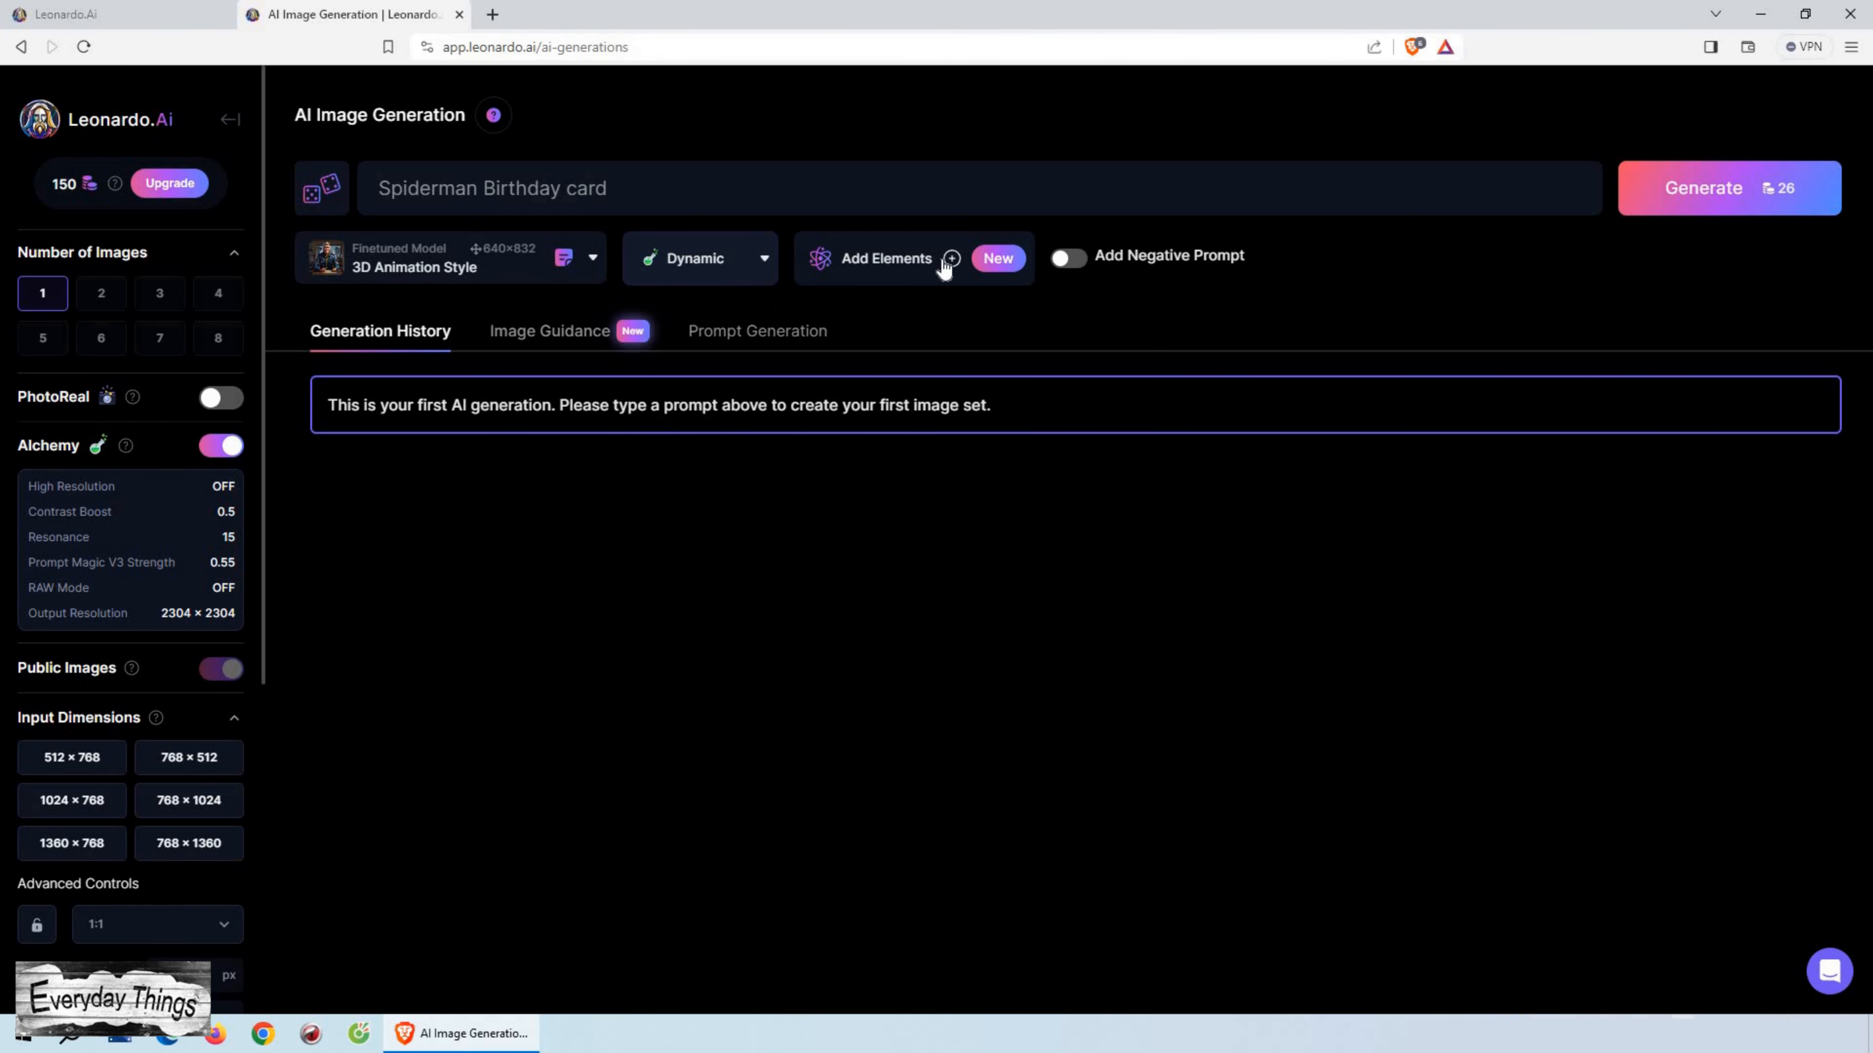
click(1069, 259)
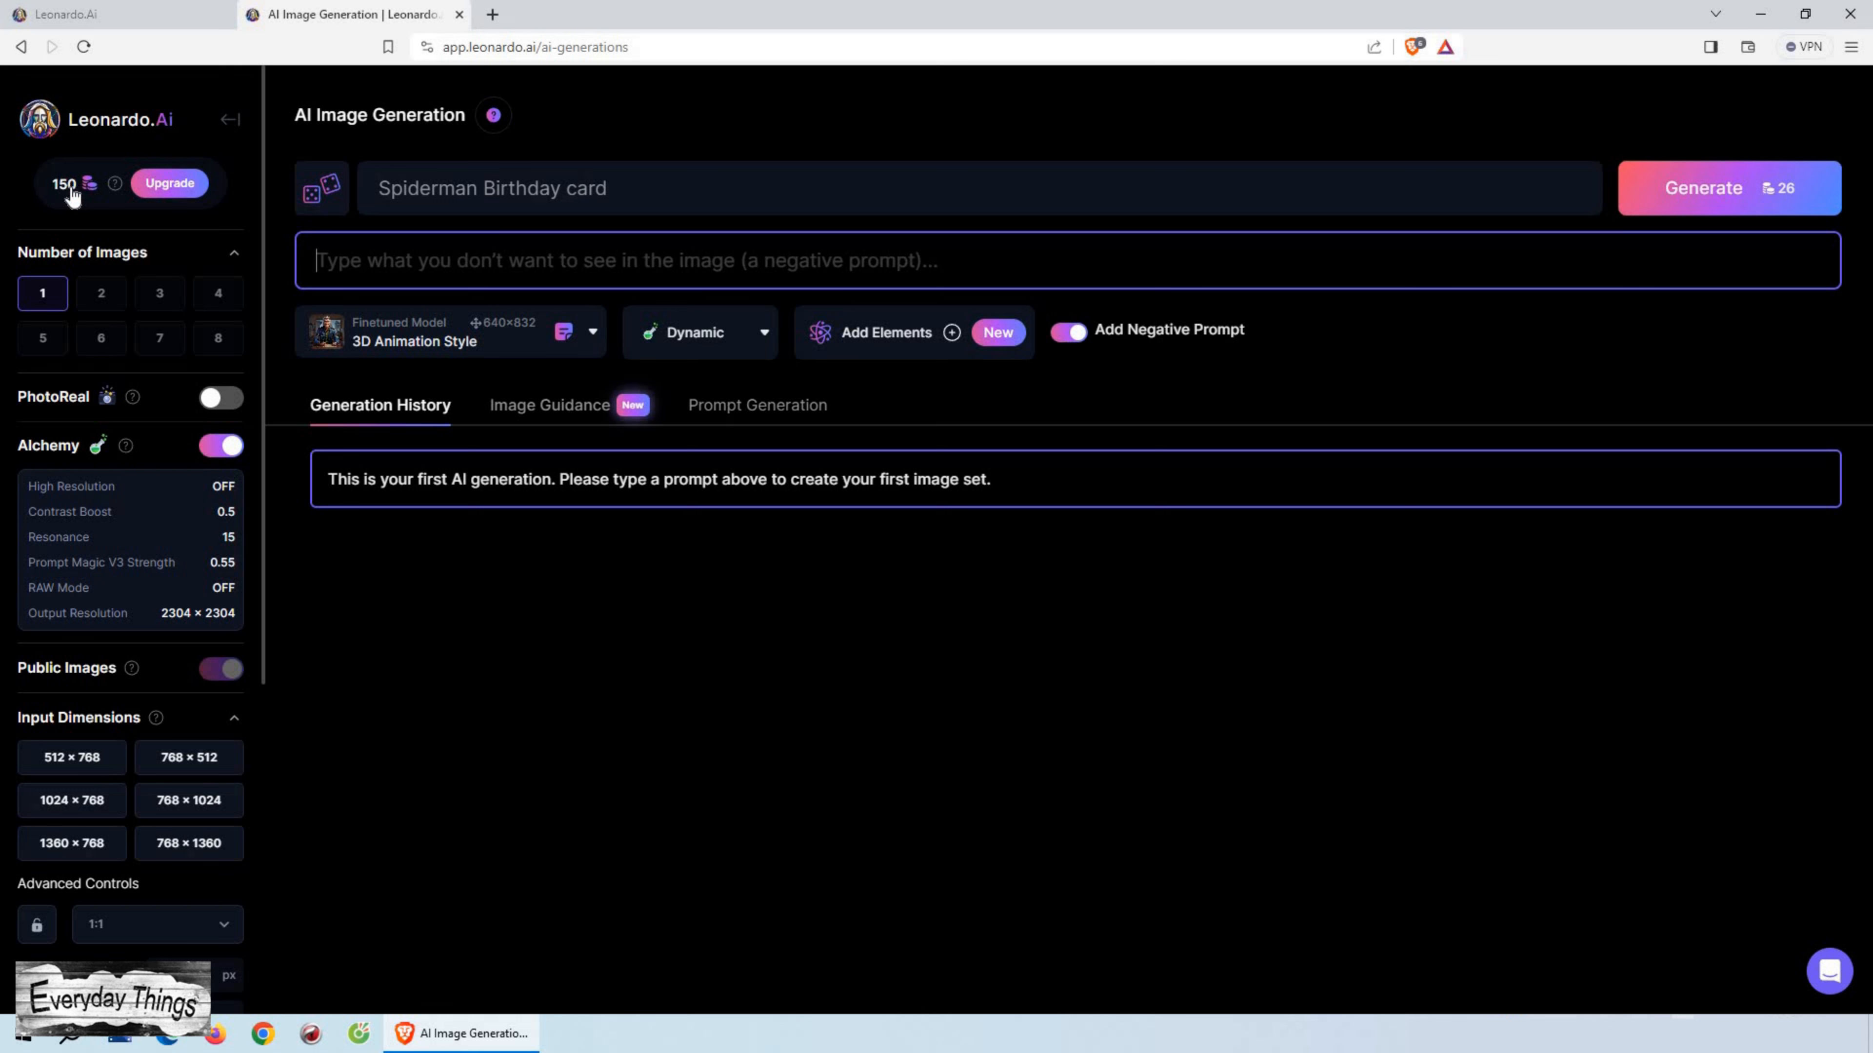
mouse_move(115, 186)
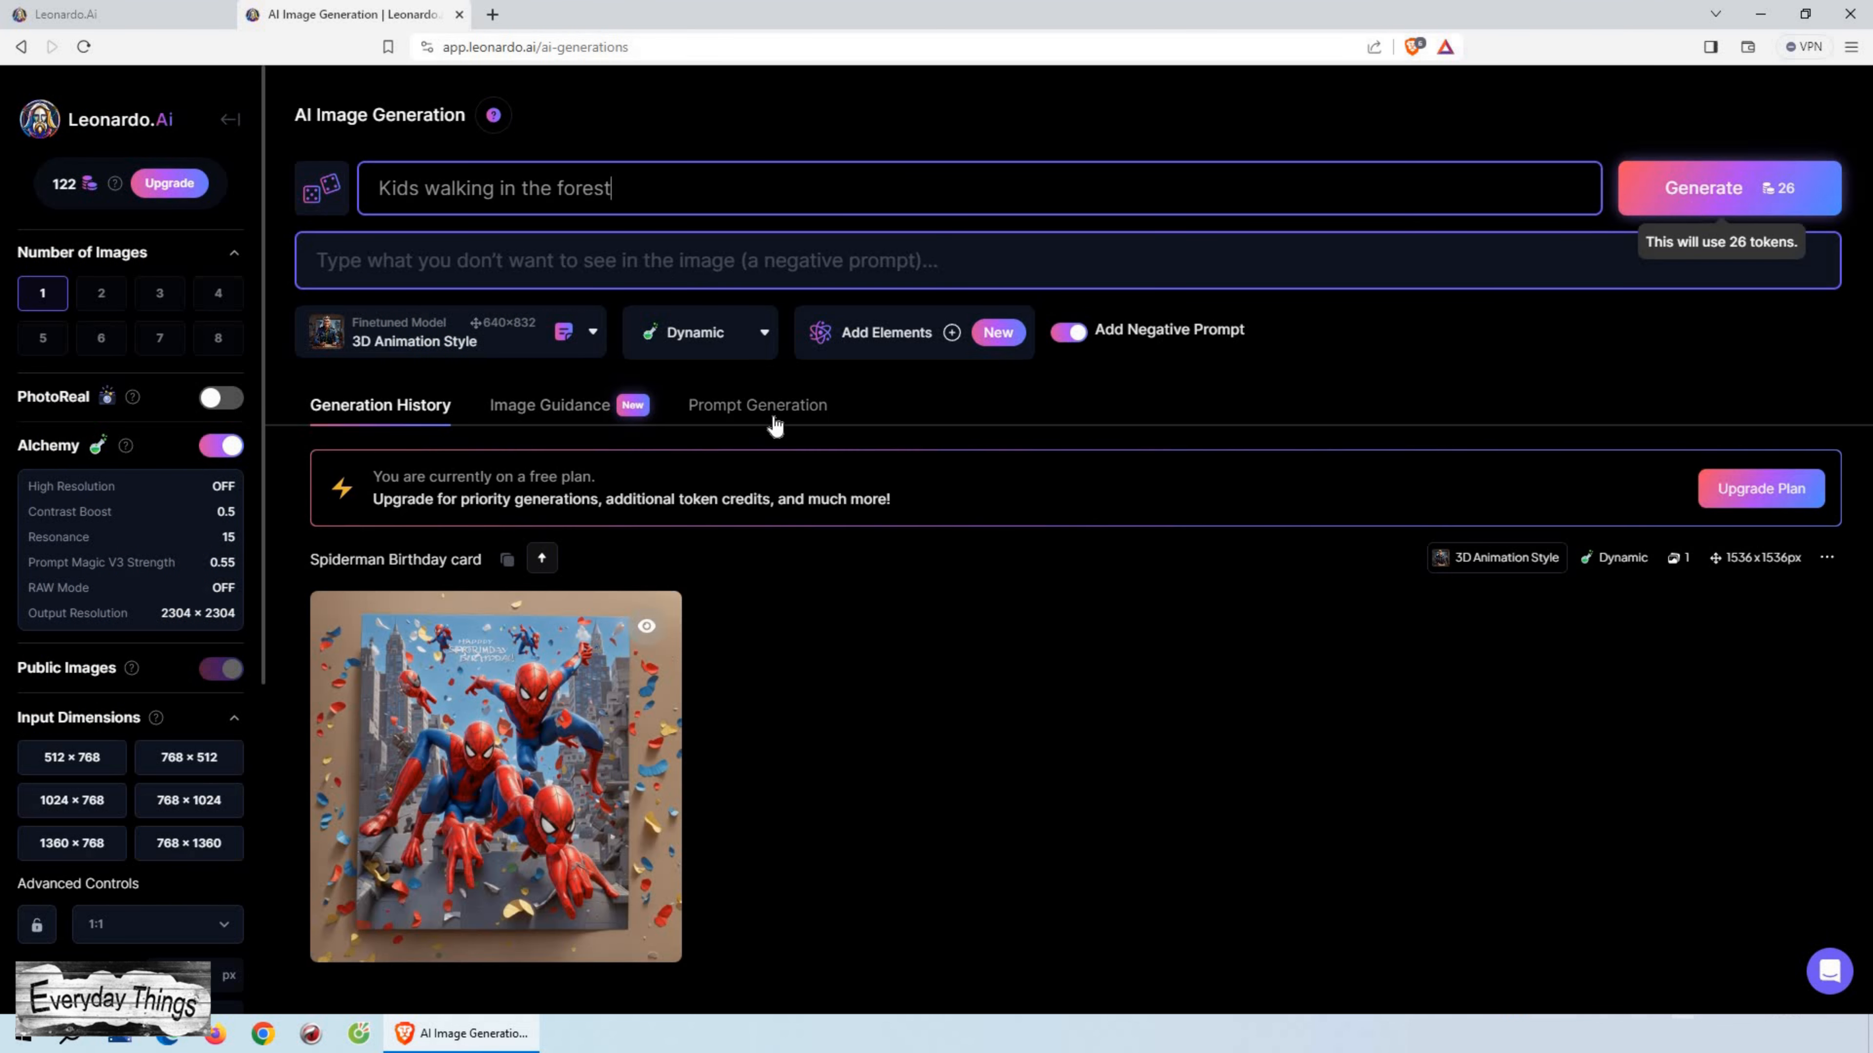
Step: Generate an image from the prompt "Kids walking in the forest" and open the result in the large preview
click(1733, 197)
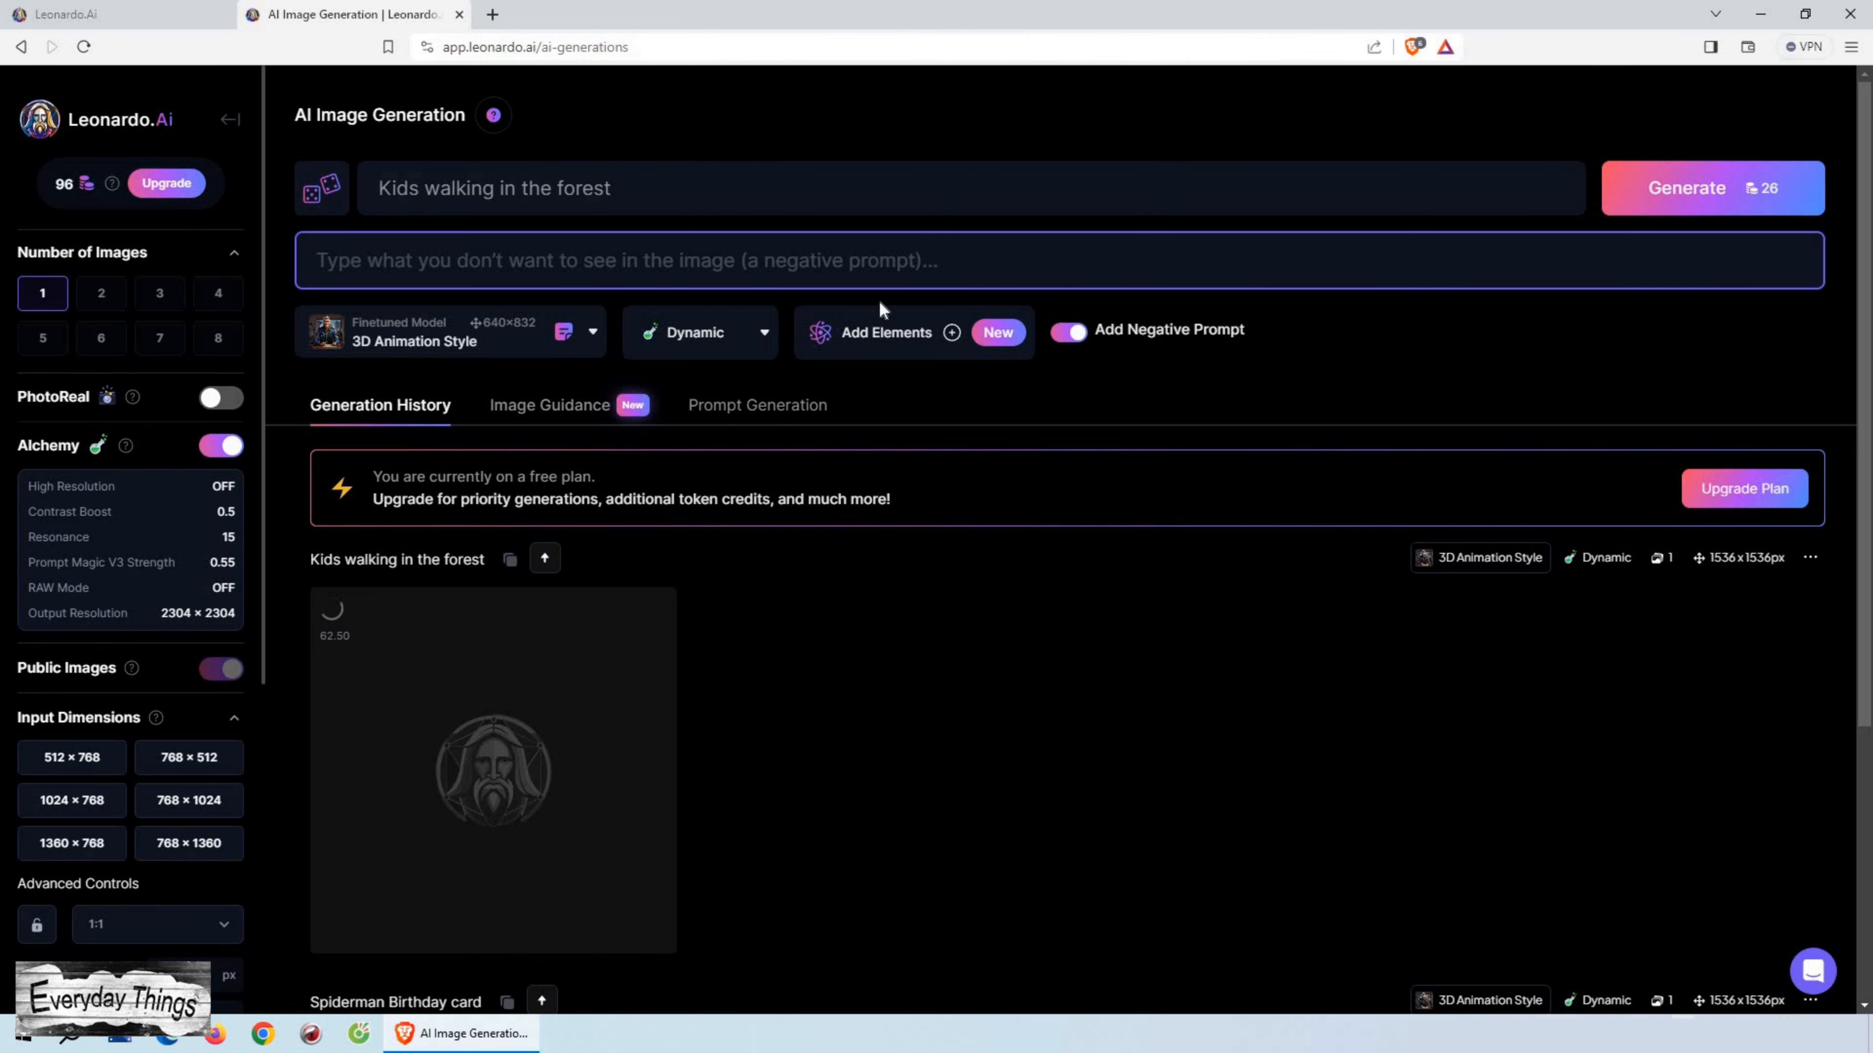
scroll(690, 636, down, 1)
click(555, 616)
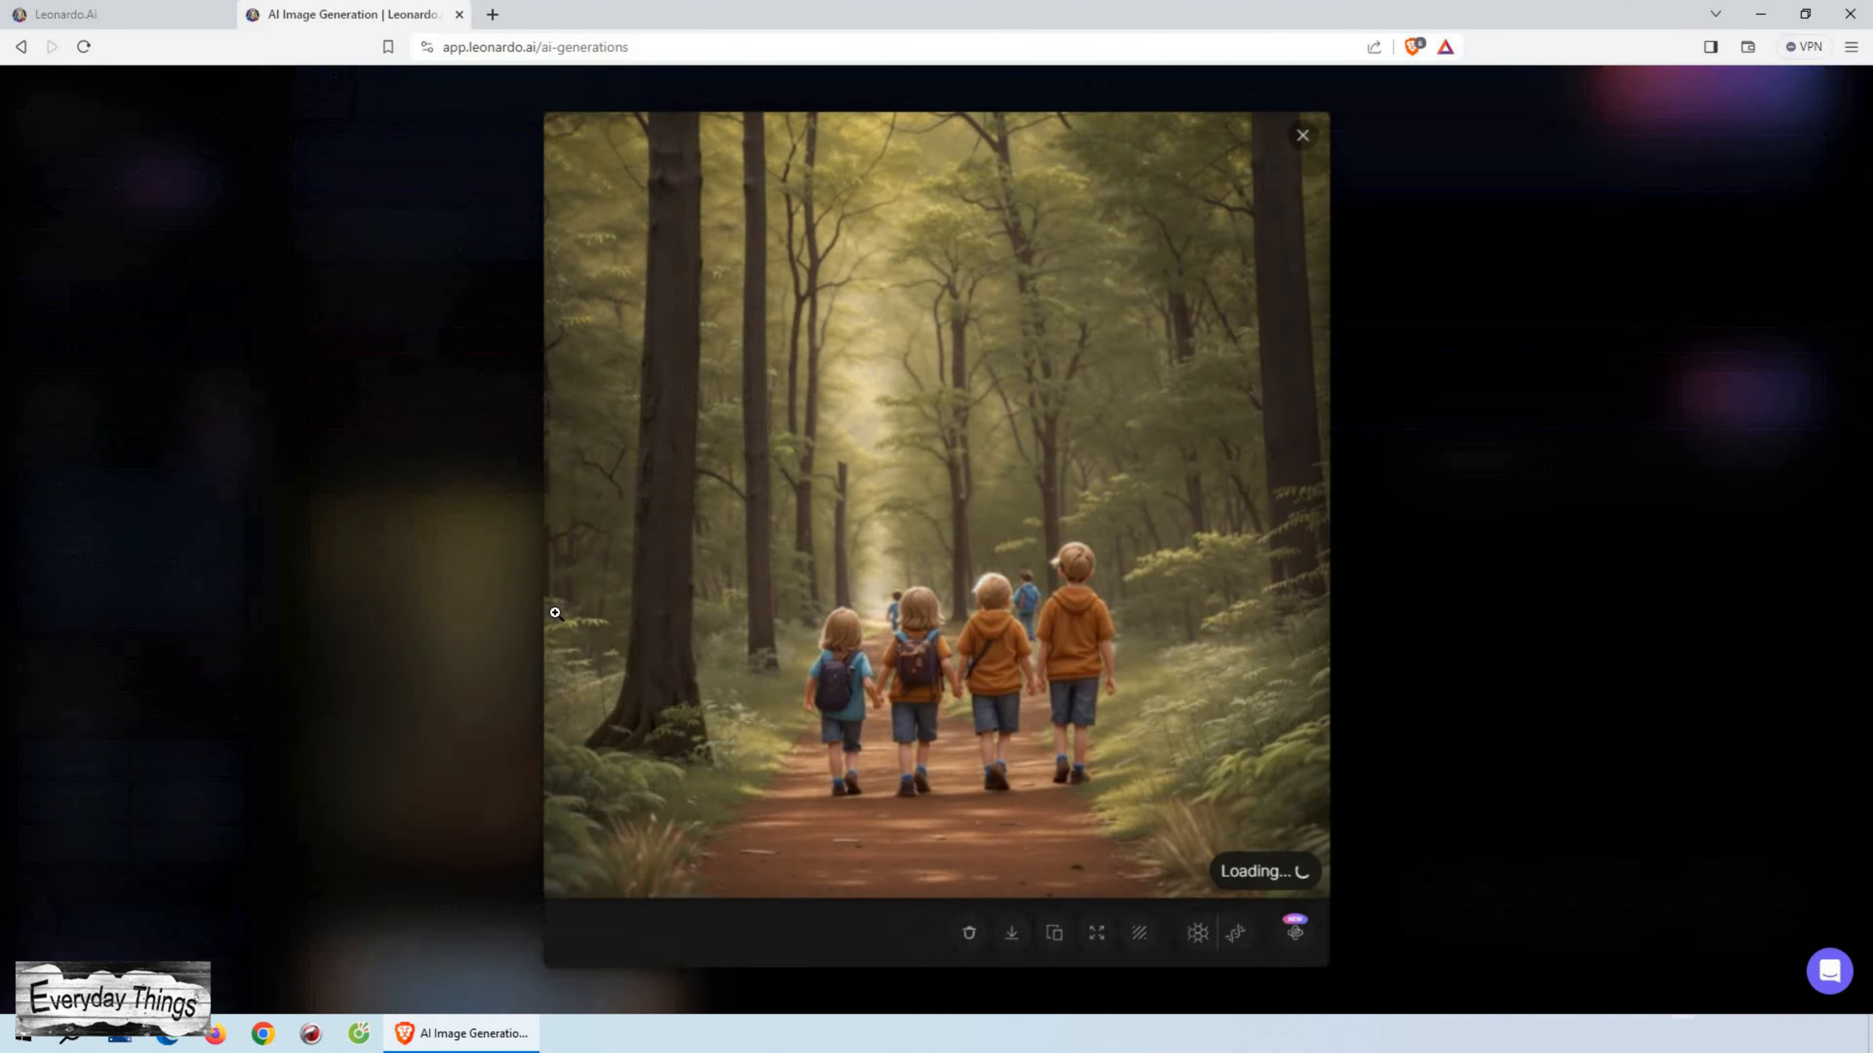
Step: Inspect the generated forest image at full zoom from the treetops to the path and close the preview
click(1283, 229)
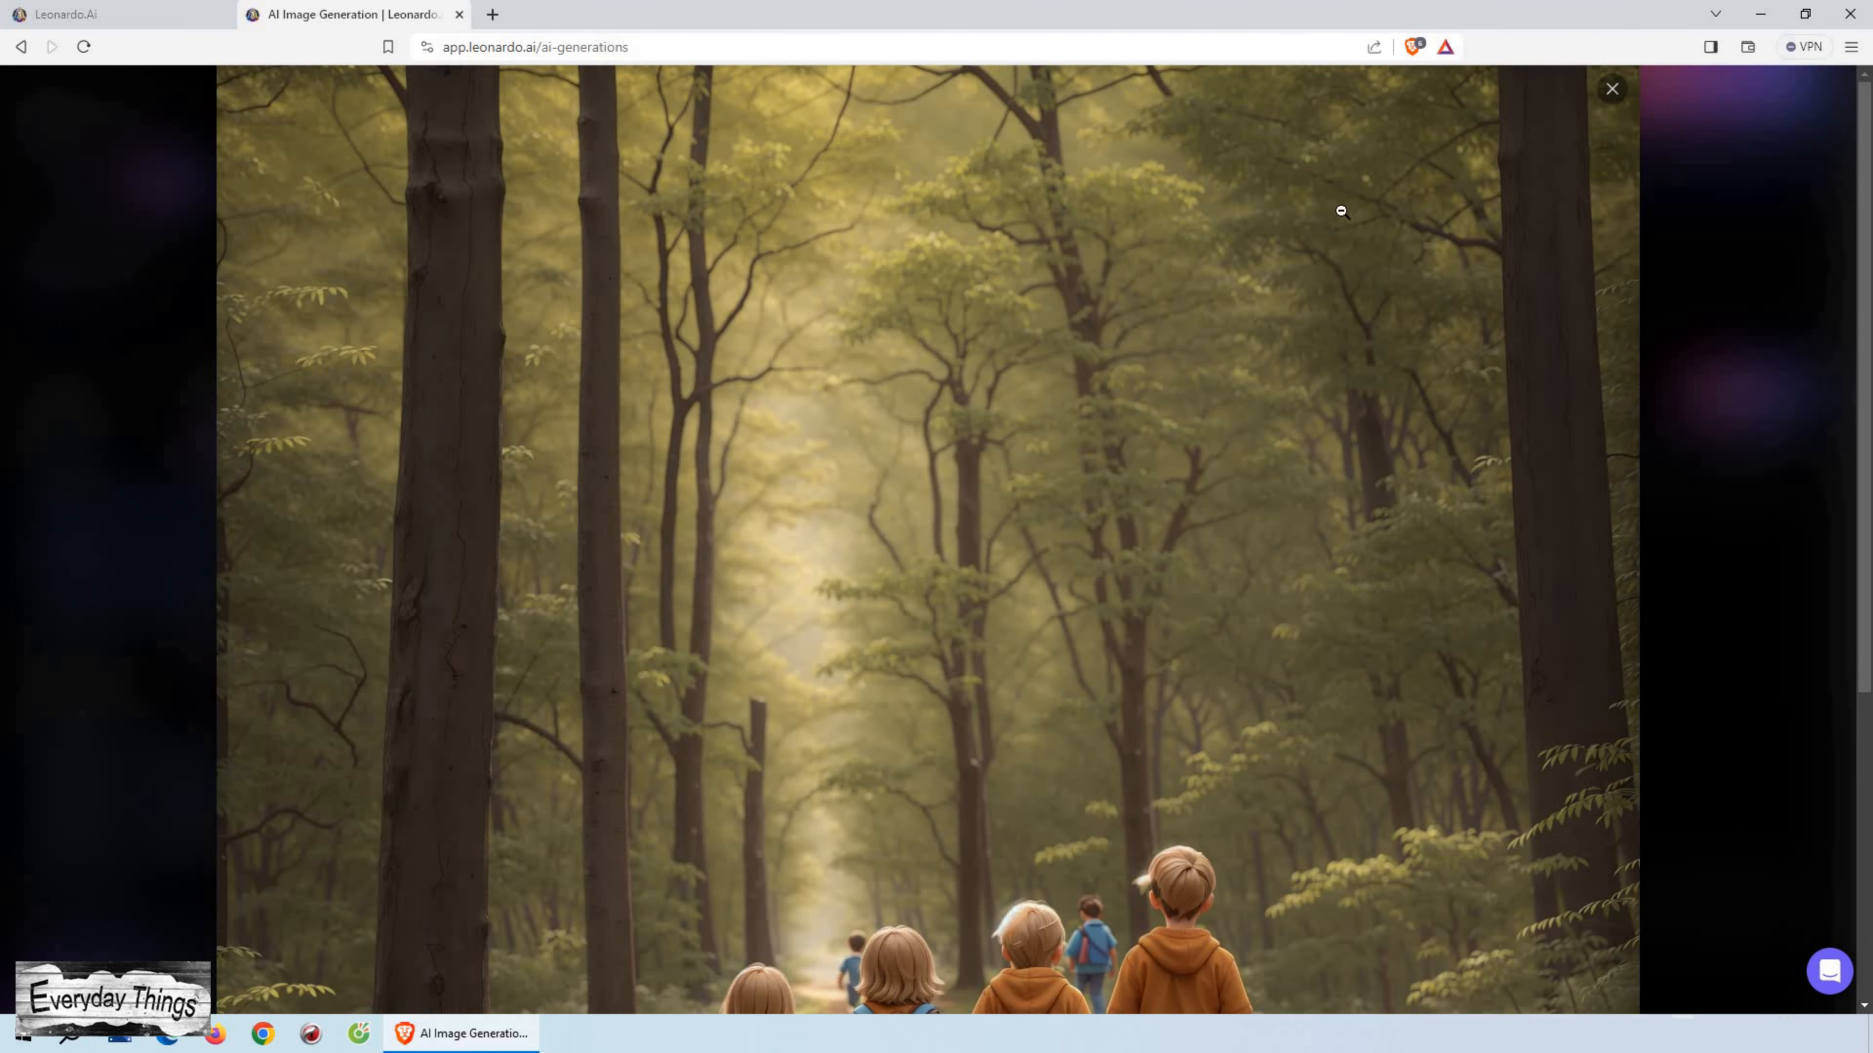
scroll(1217, 560, down, 5)
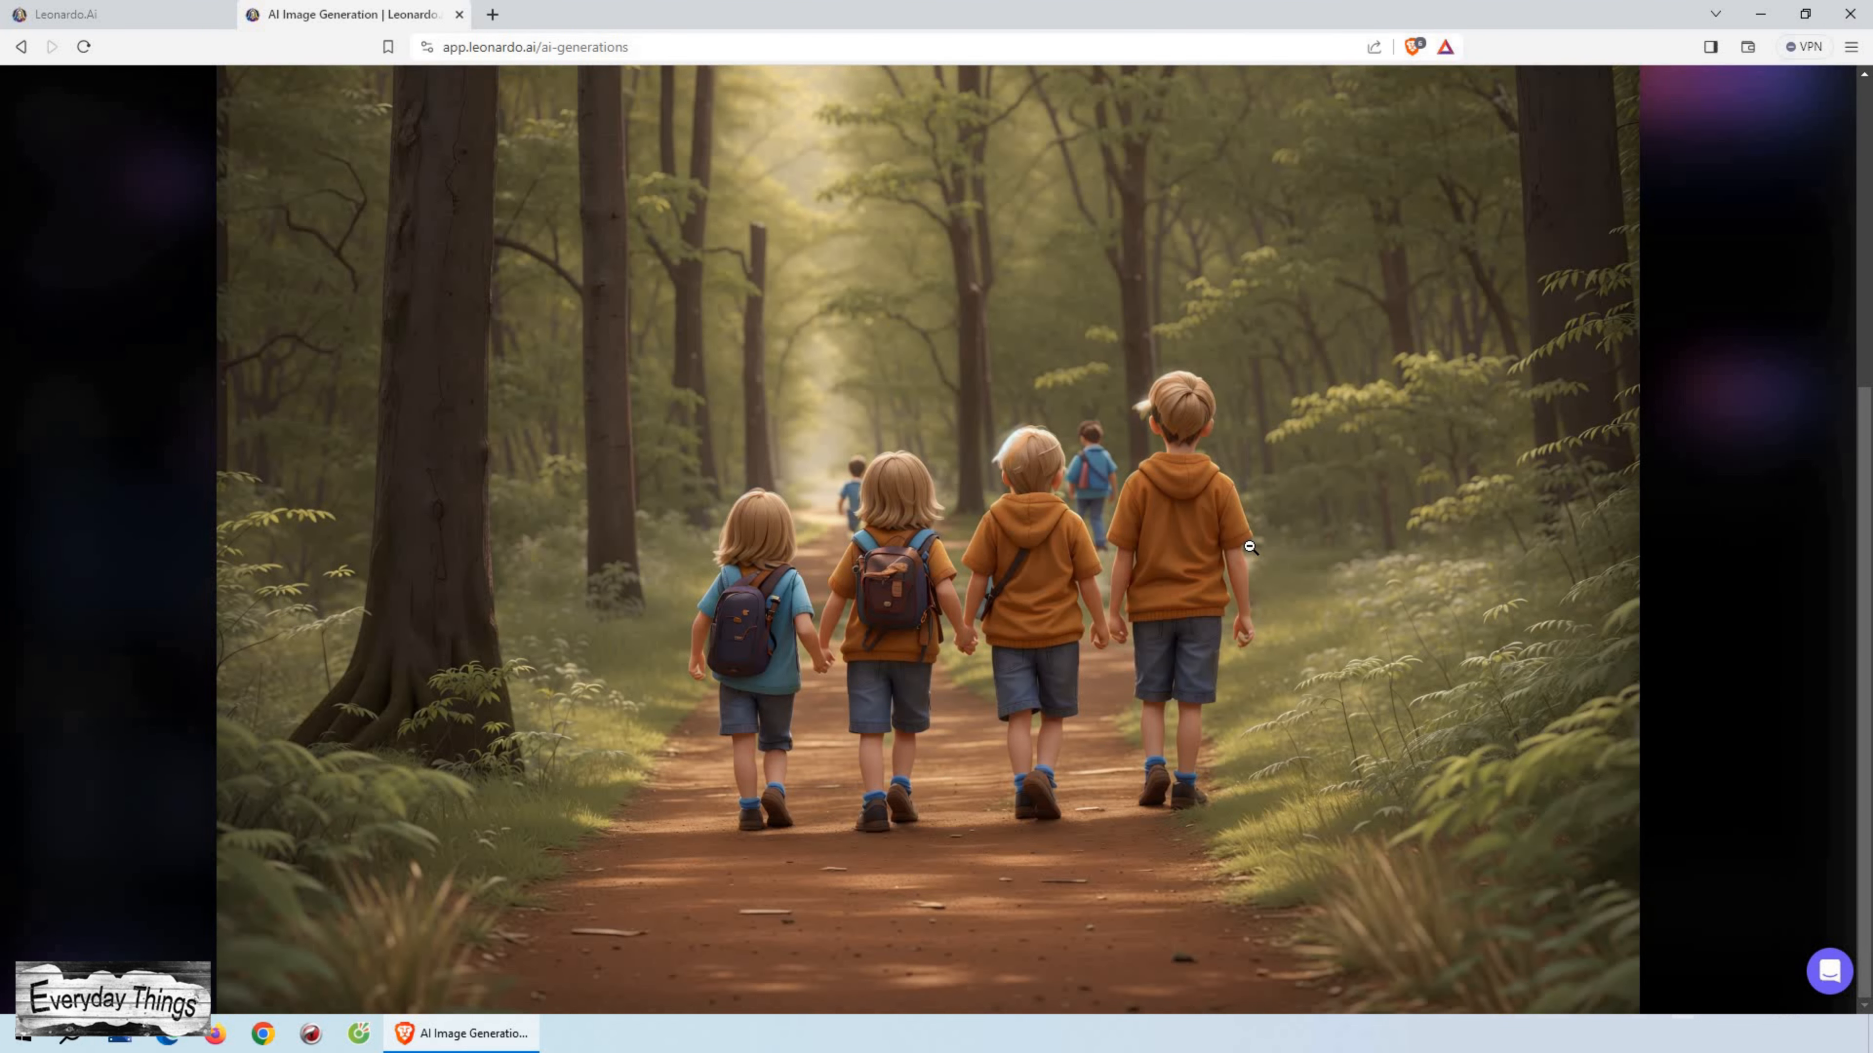
scroll(1219, 559, up, 5)
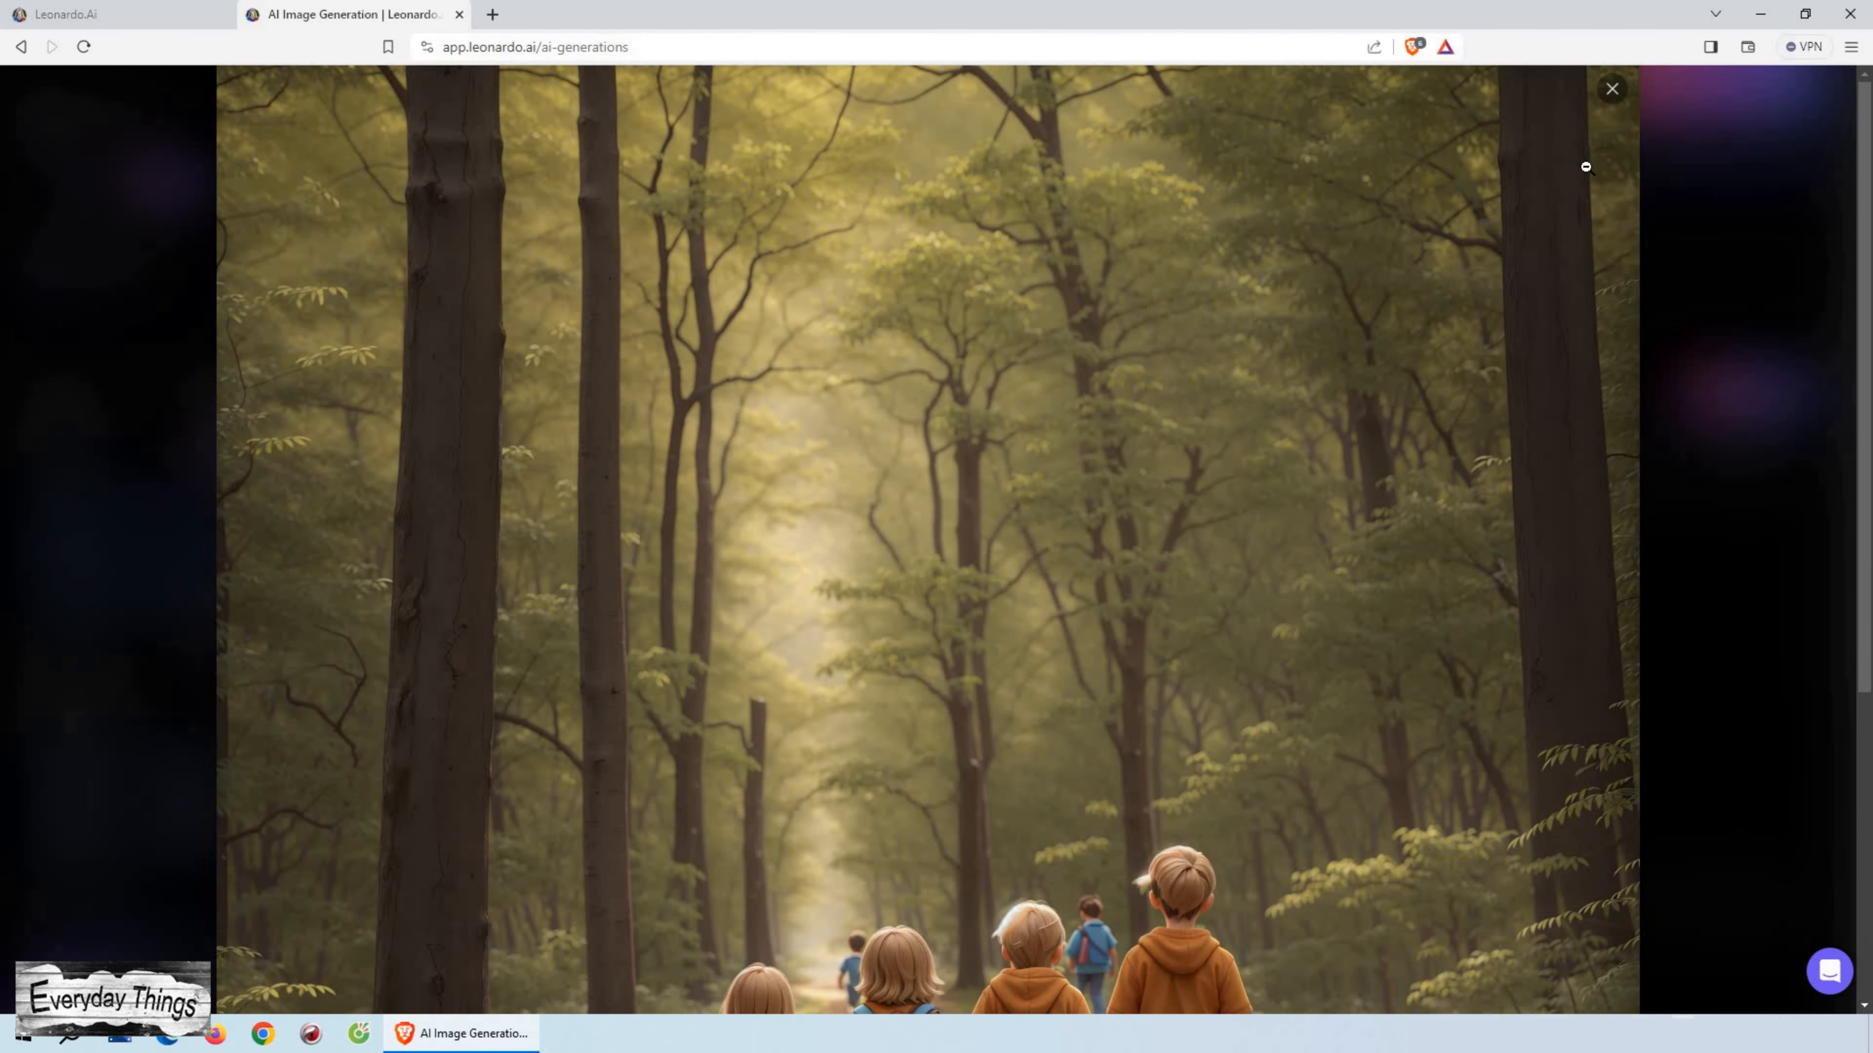
click(1612, 89)
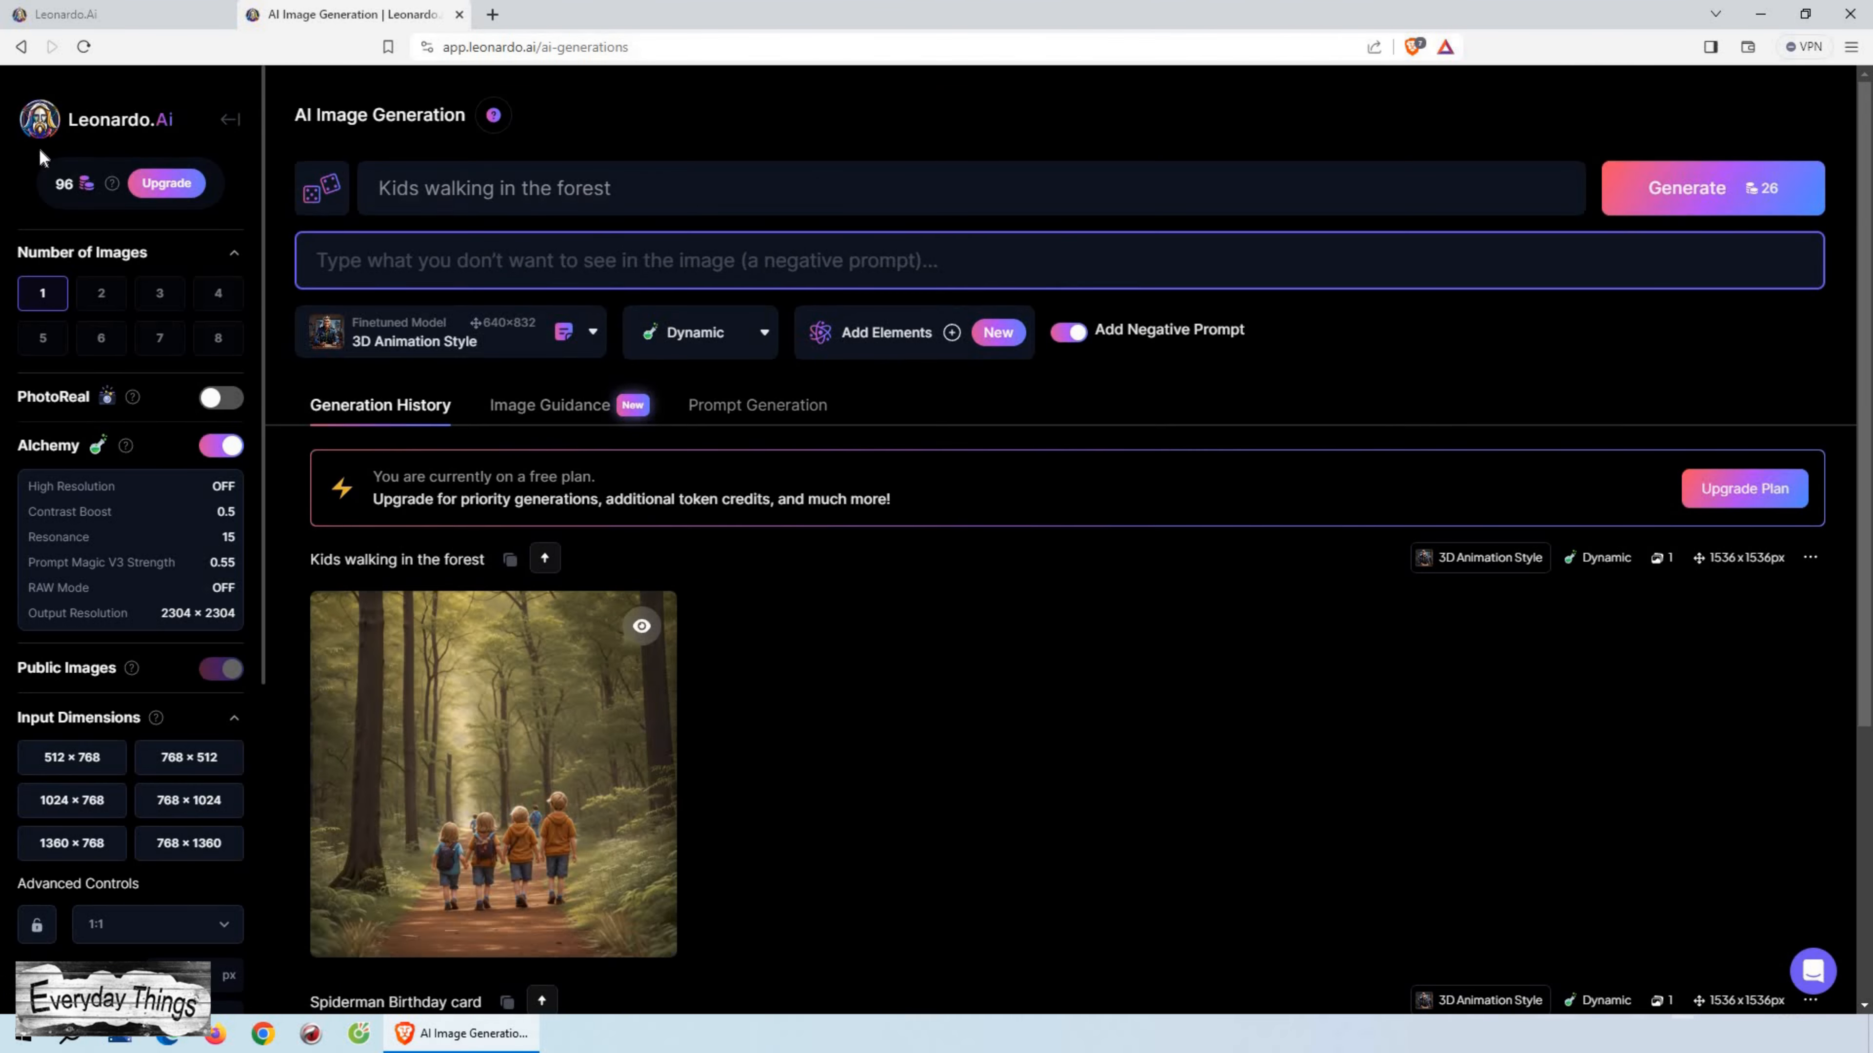
Step: Return to the home page, open AI Canvas and go through its welcome guide
click(140, 127)
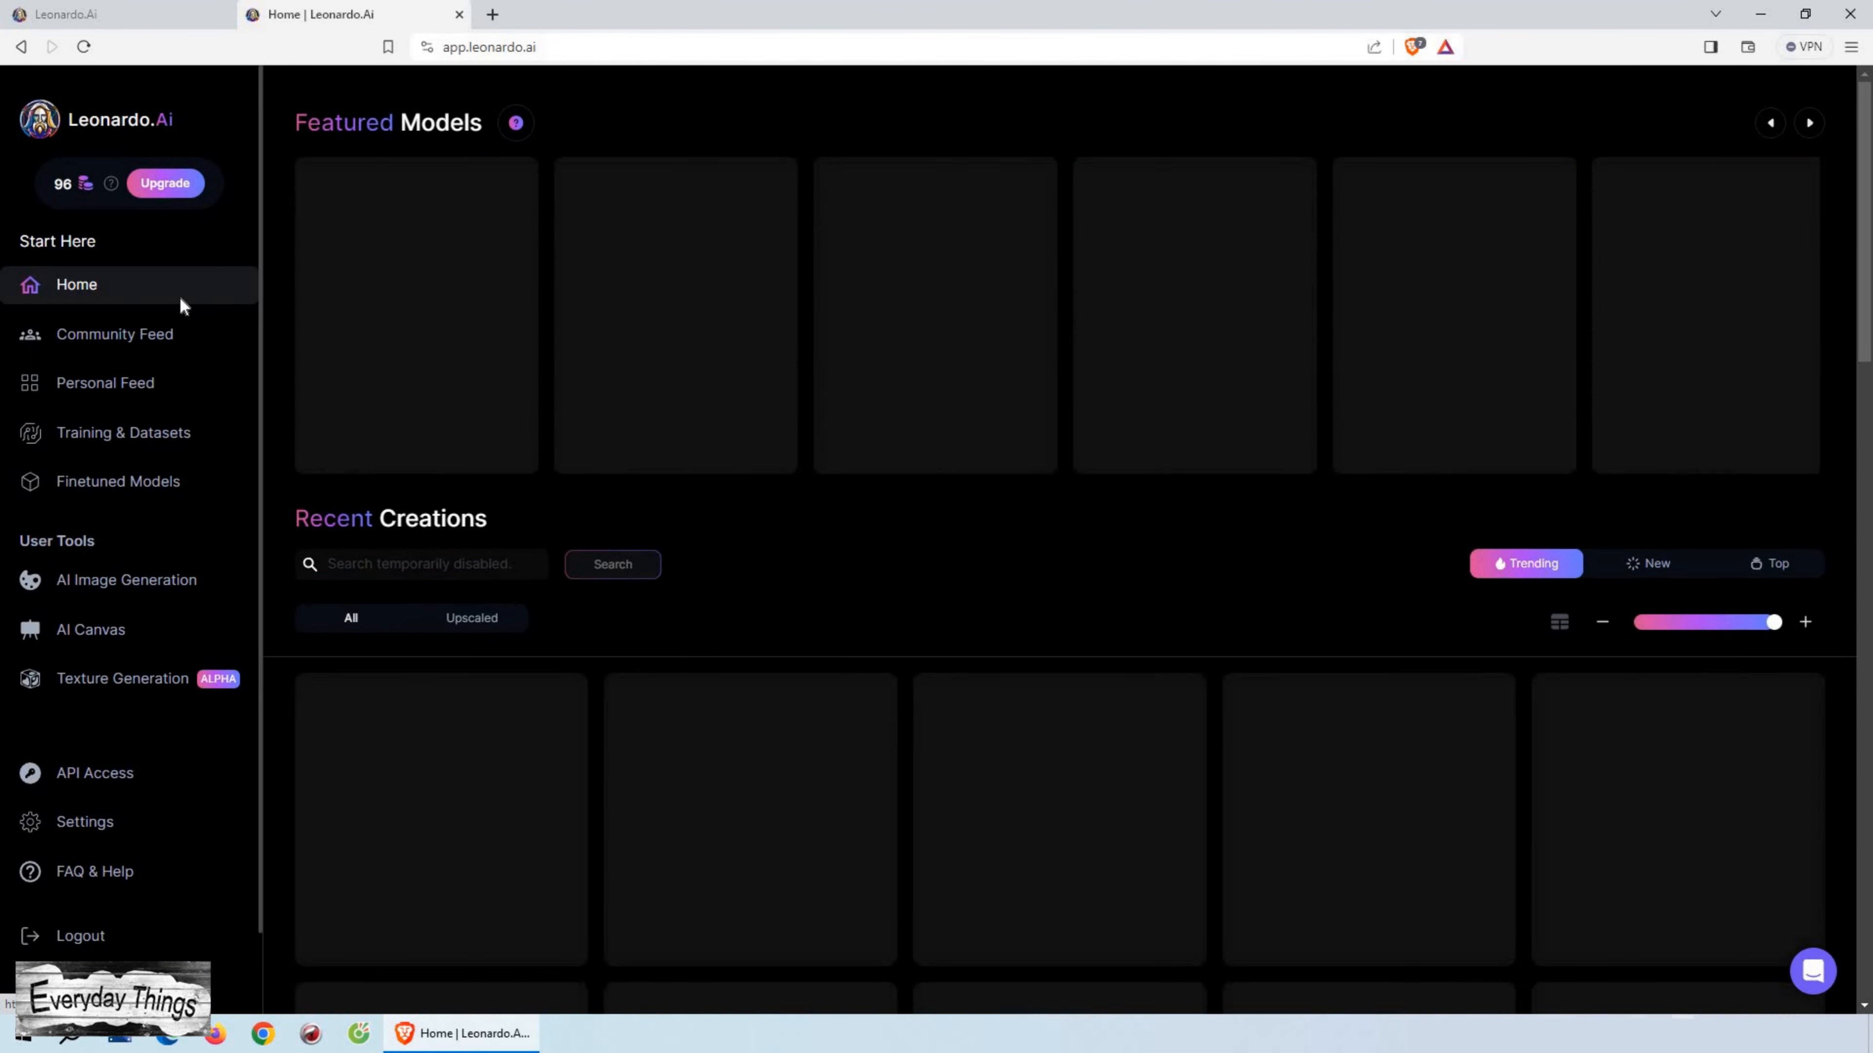
scroll(127, 502, down, 1)
scroll(127, 502, down, 1)
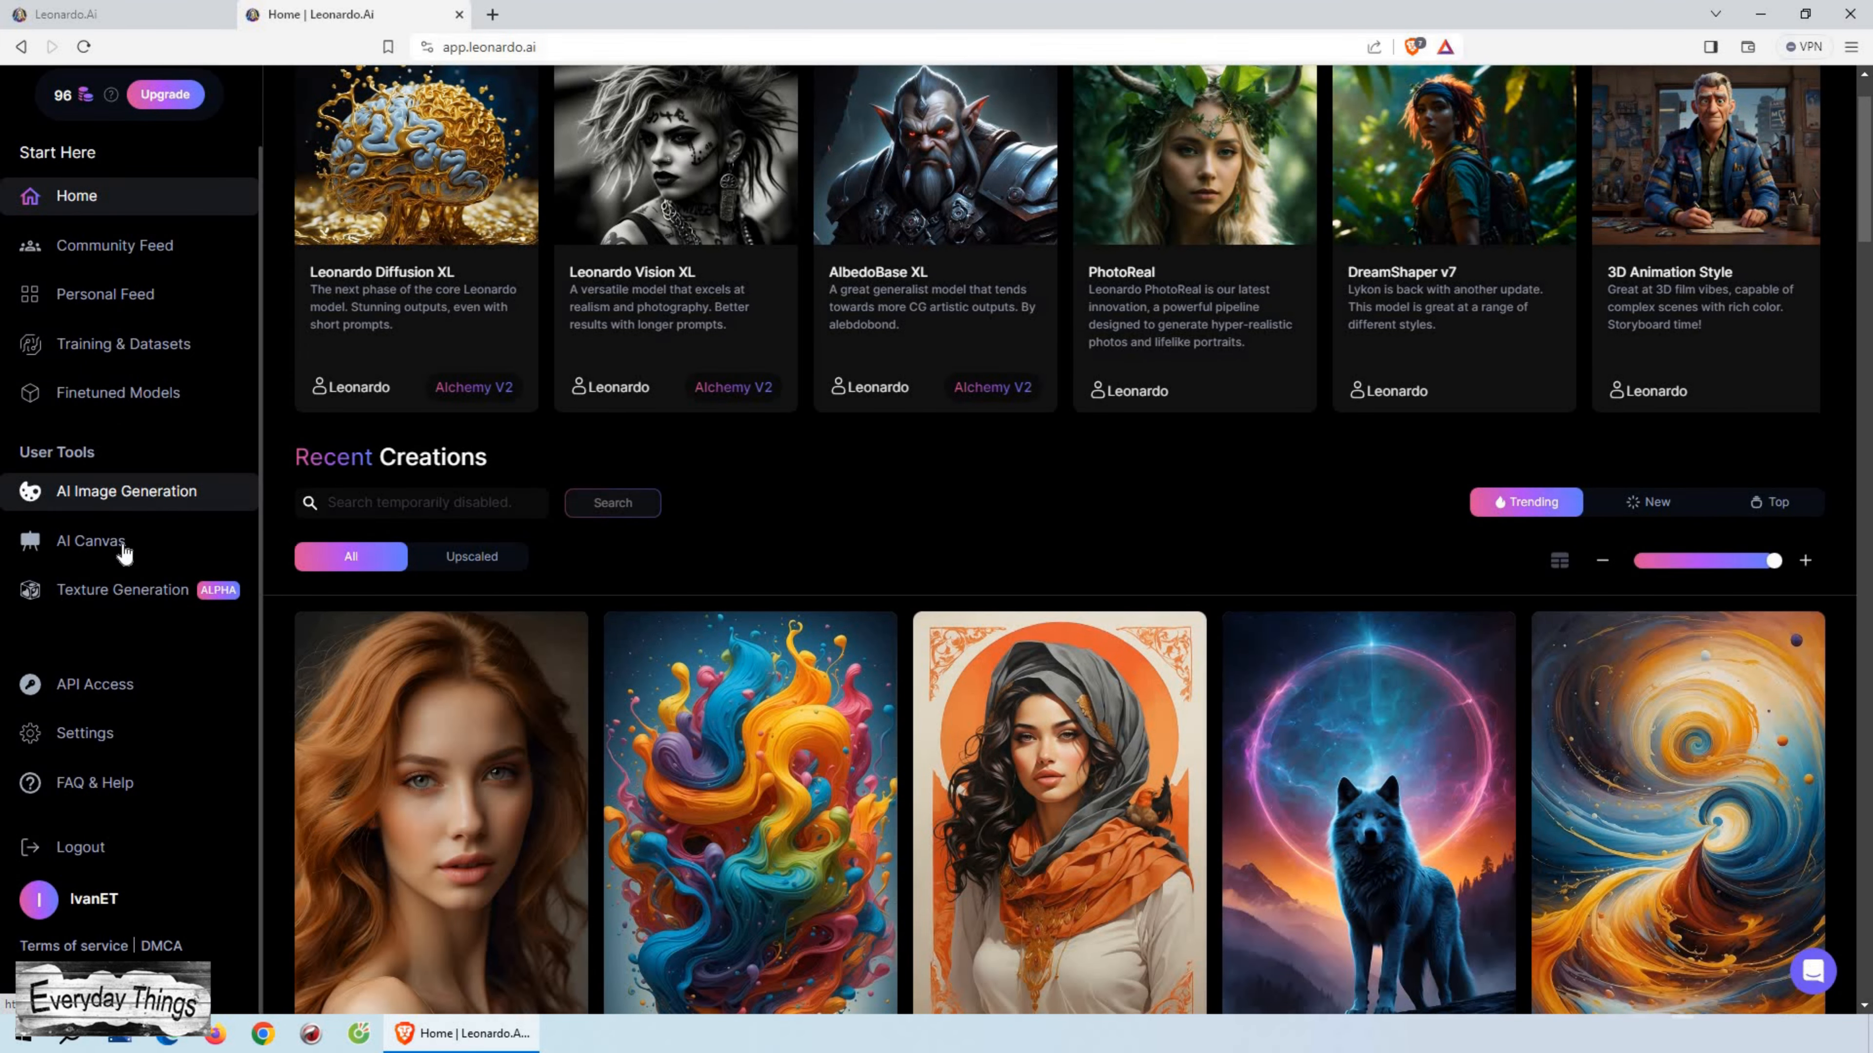
click(74, 545)
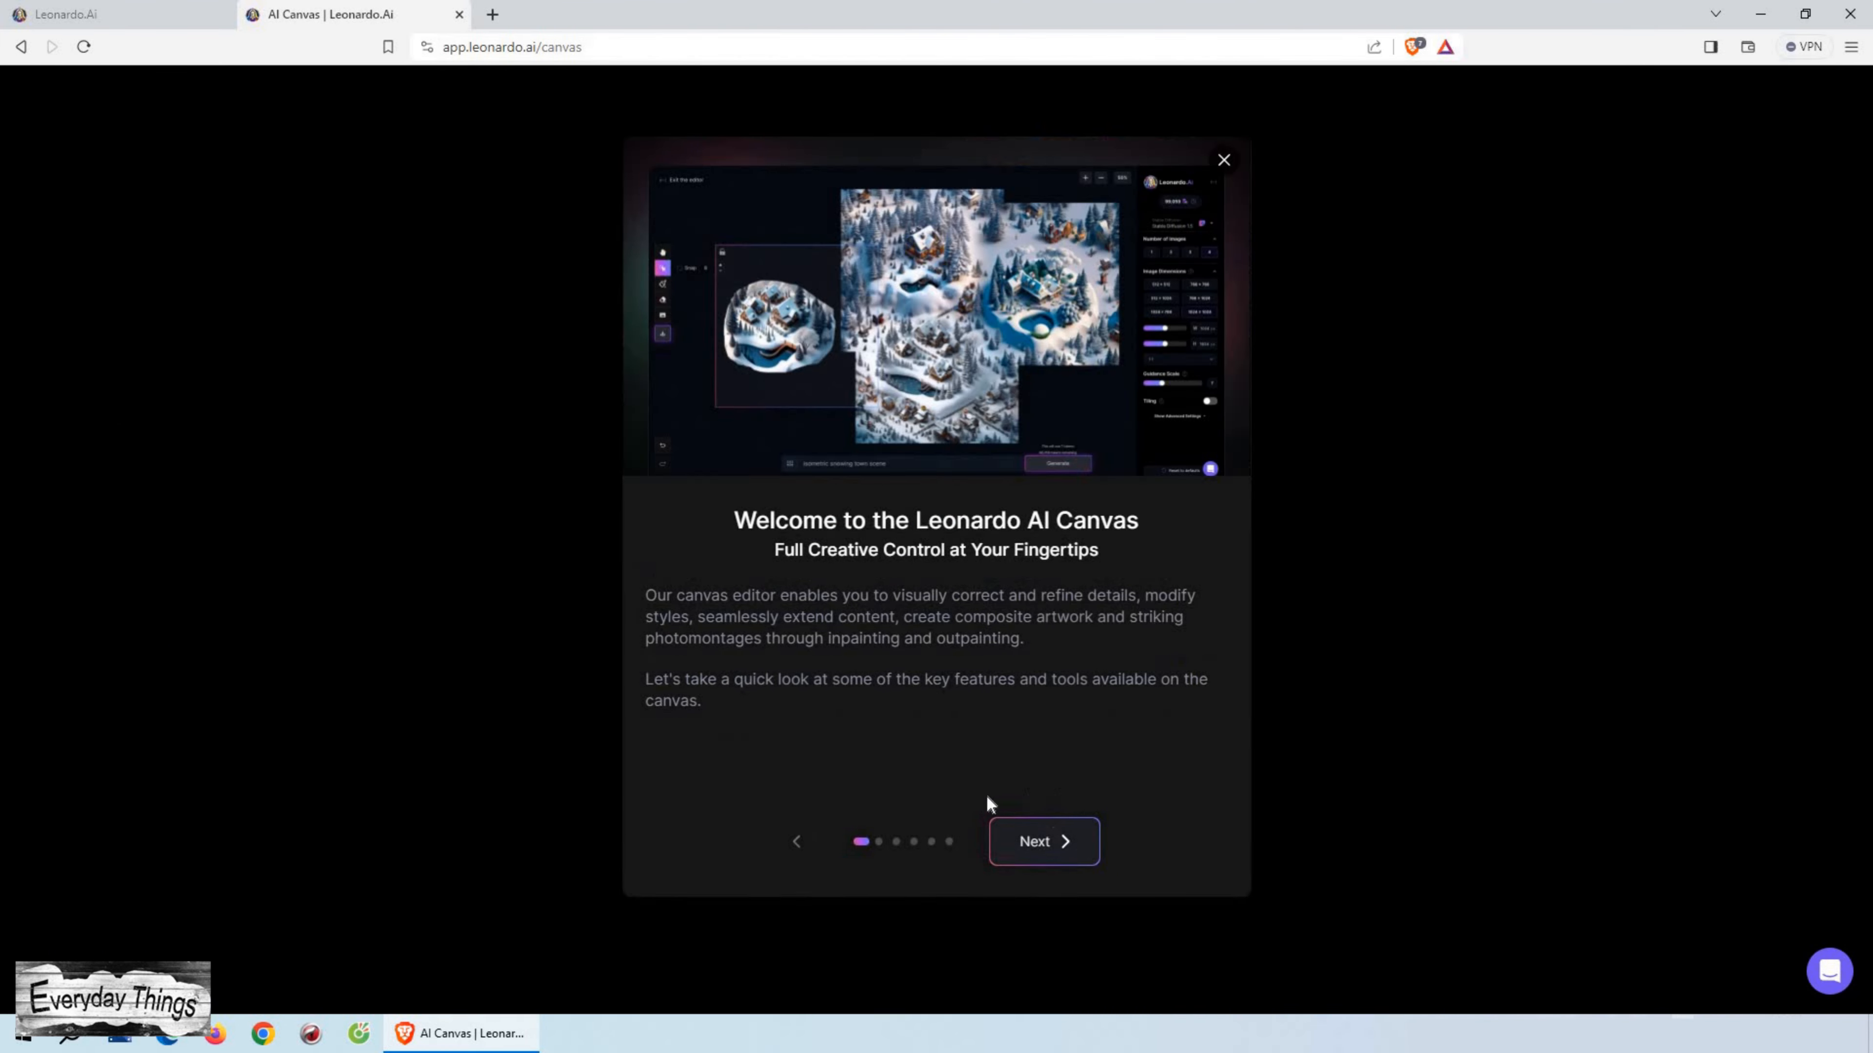
click(1044, 841)
click(1044, 840)
click(1044, 841)
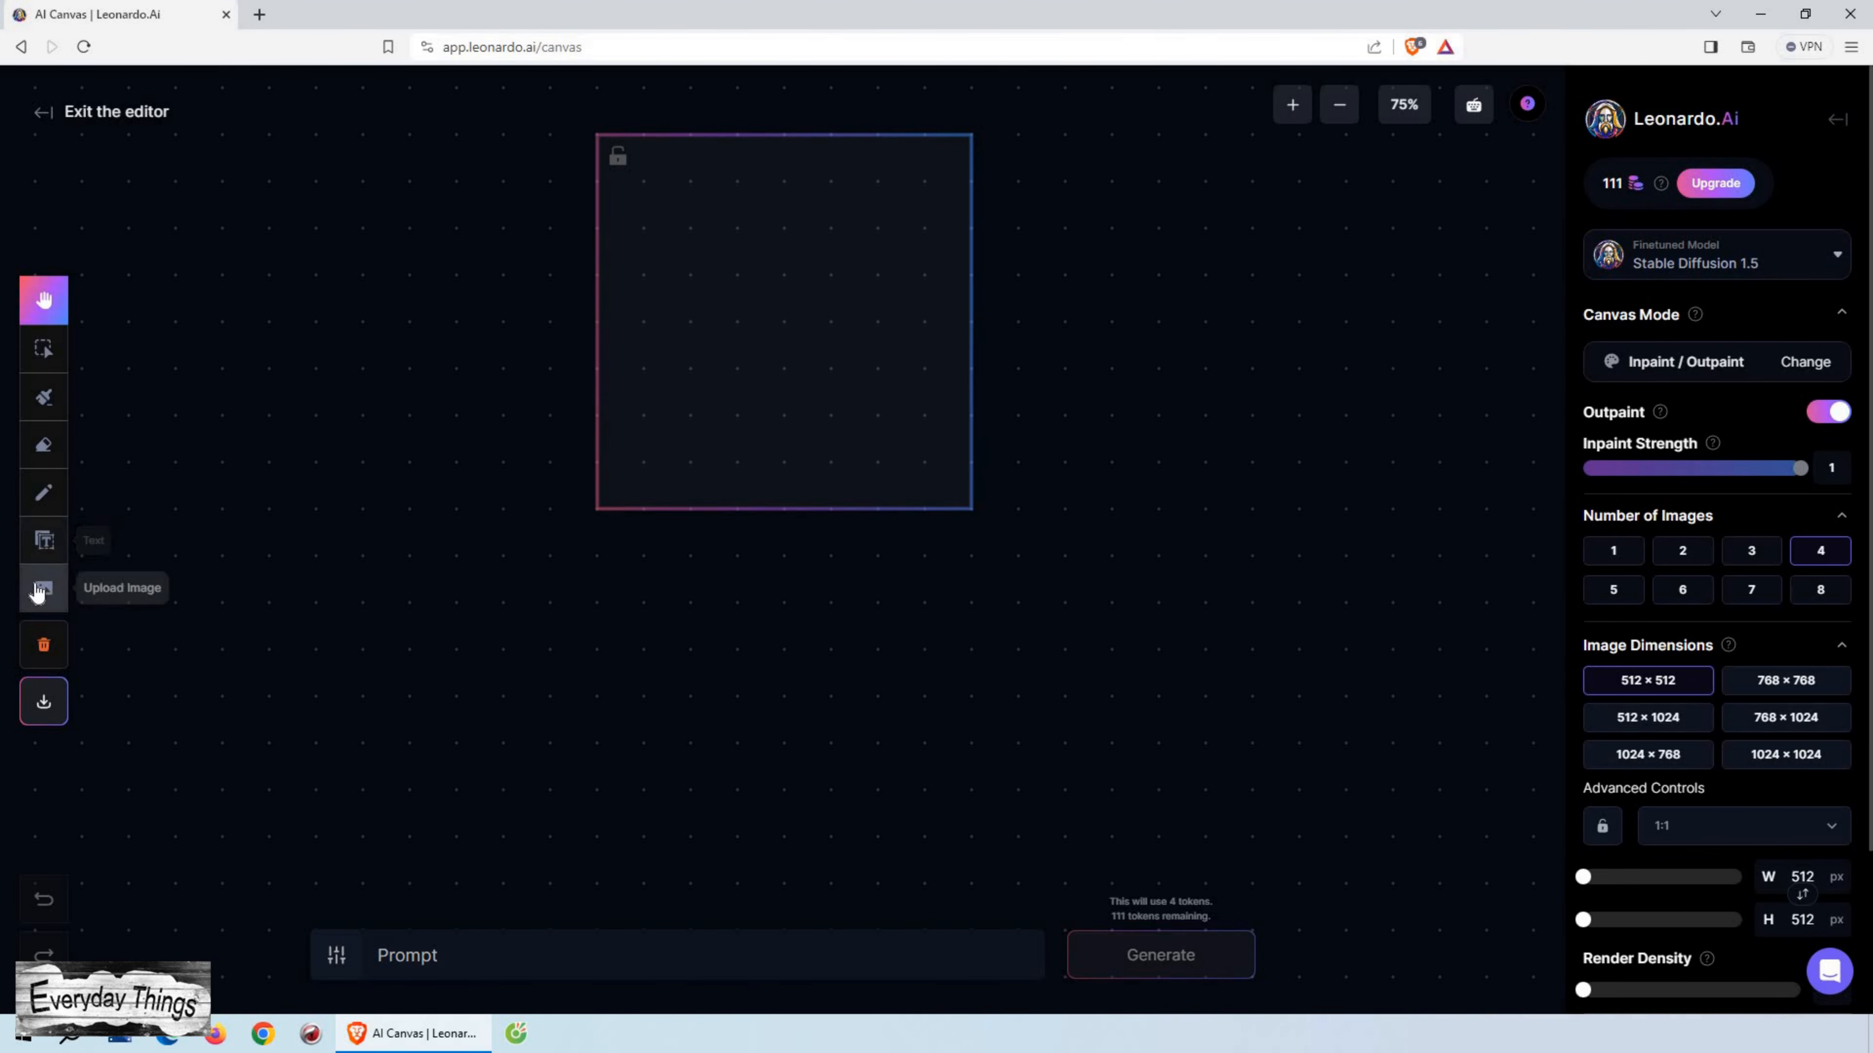
Step: Load the forest image with the walking kids from previous generations onto the canvas
click(39, 590)
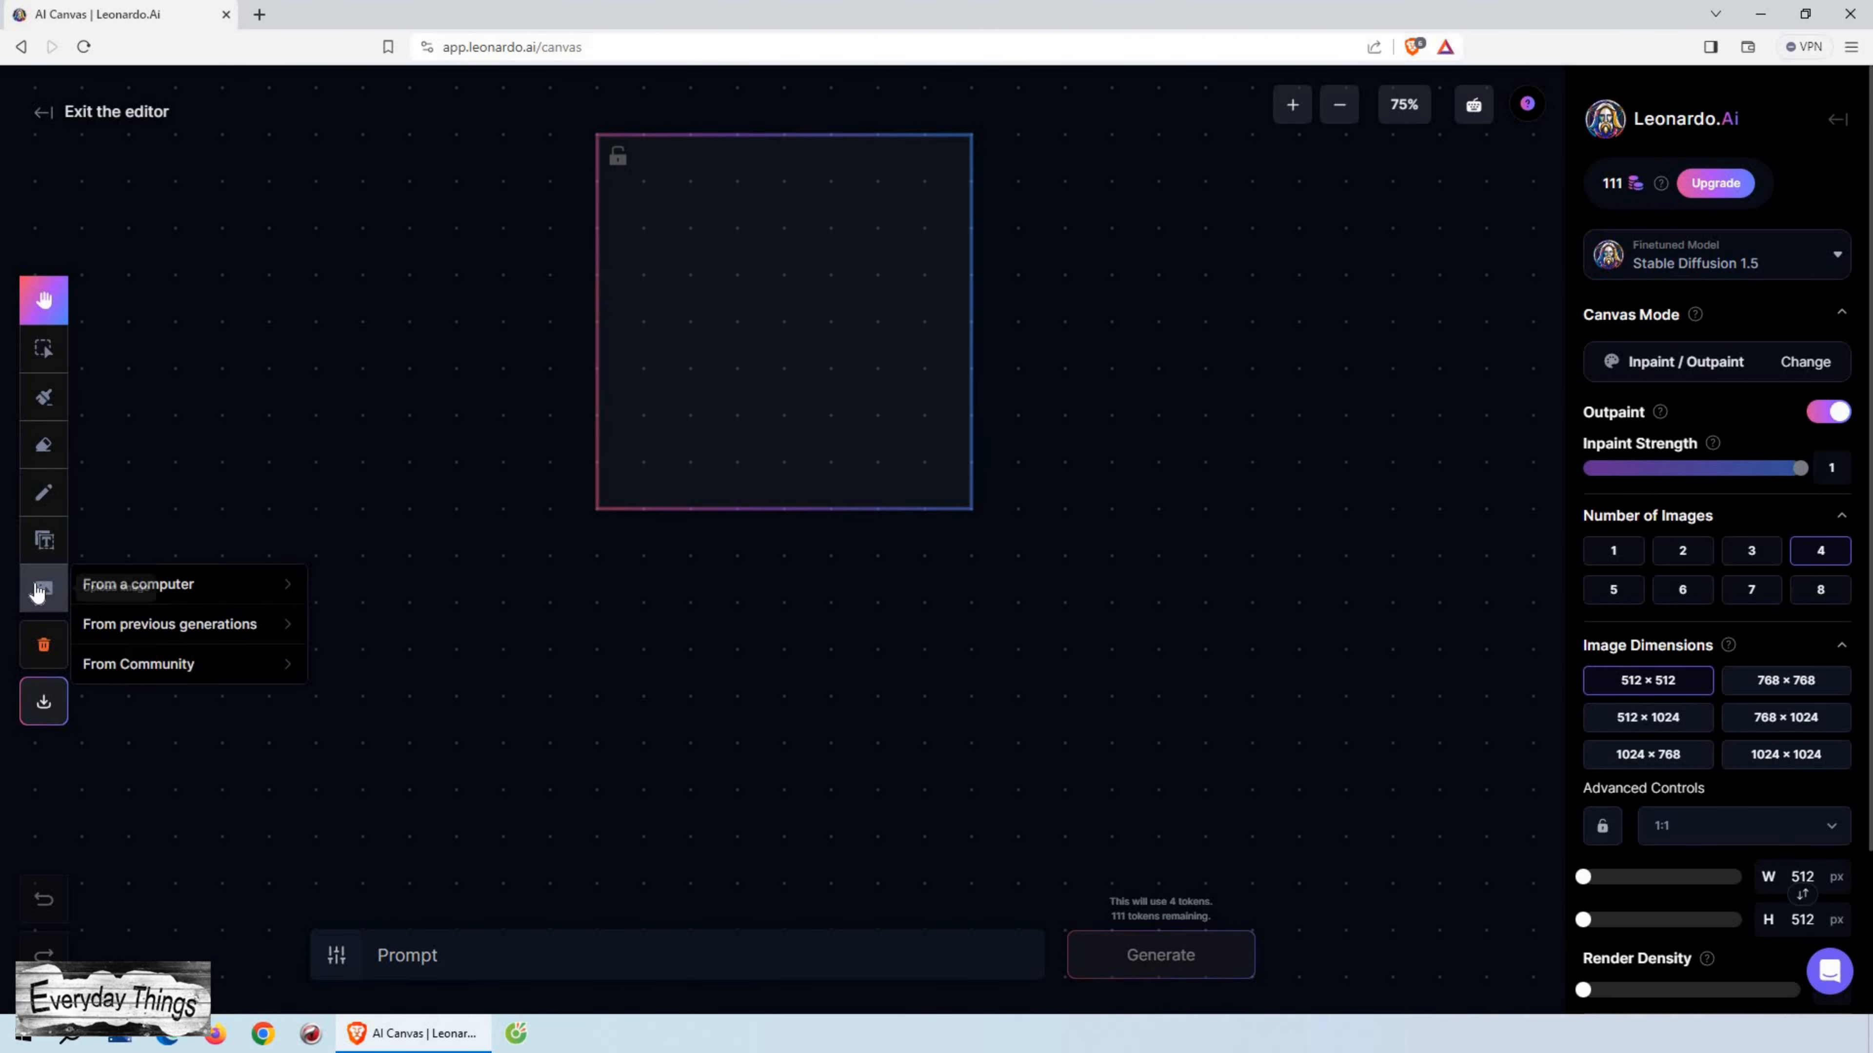
click(161, 621)
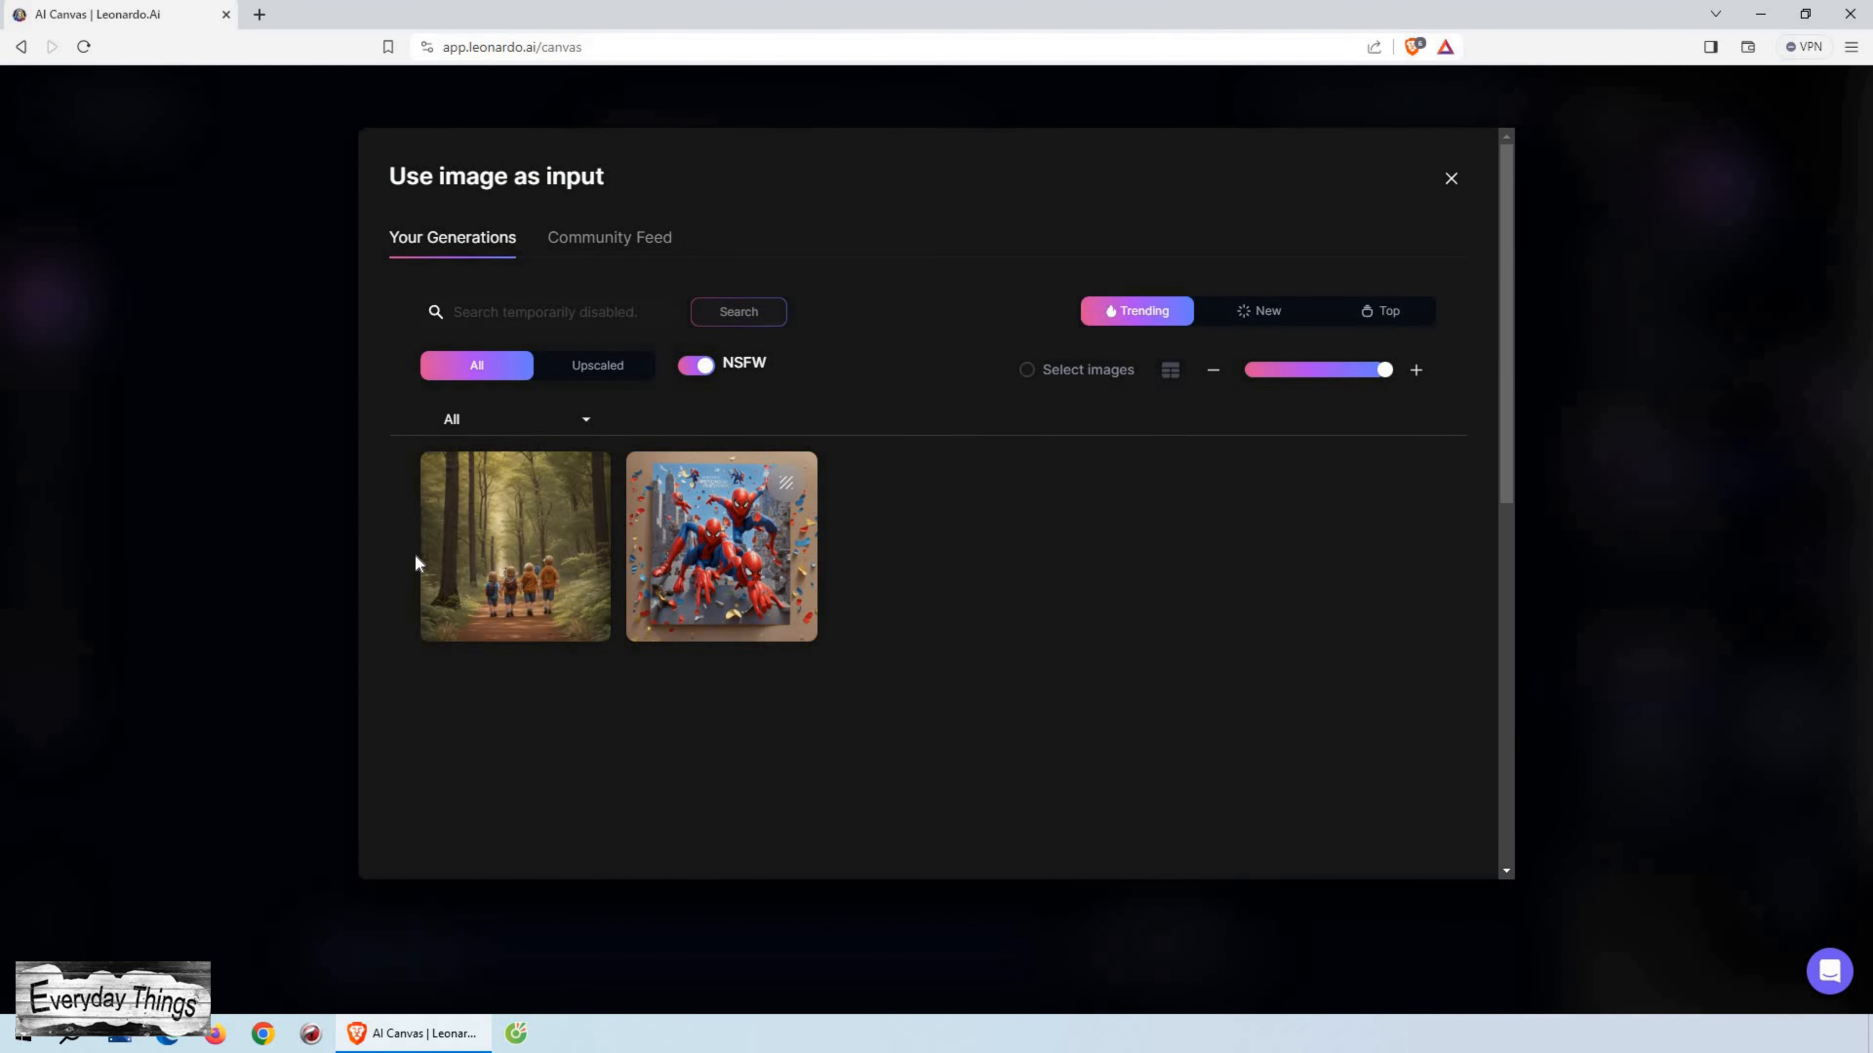
click(468, 564)
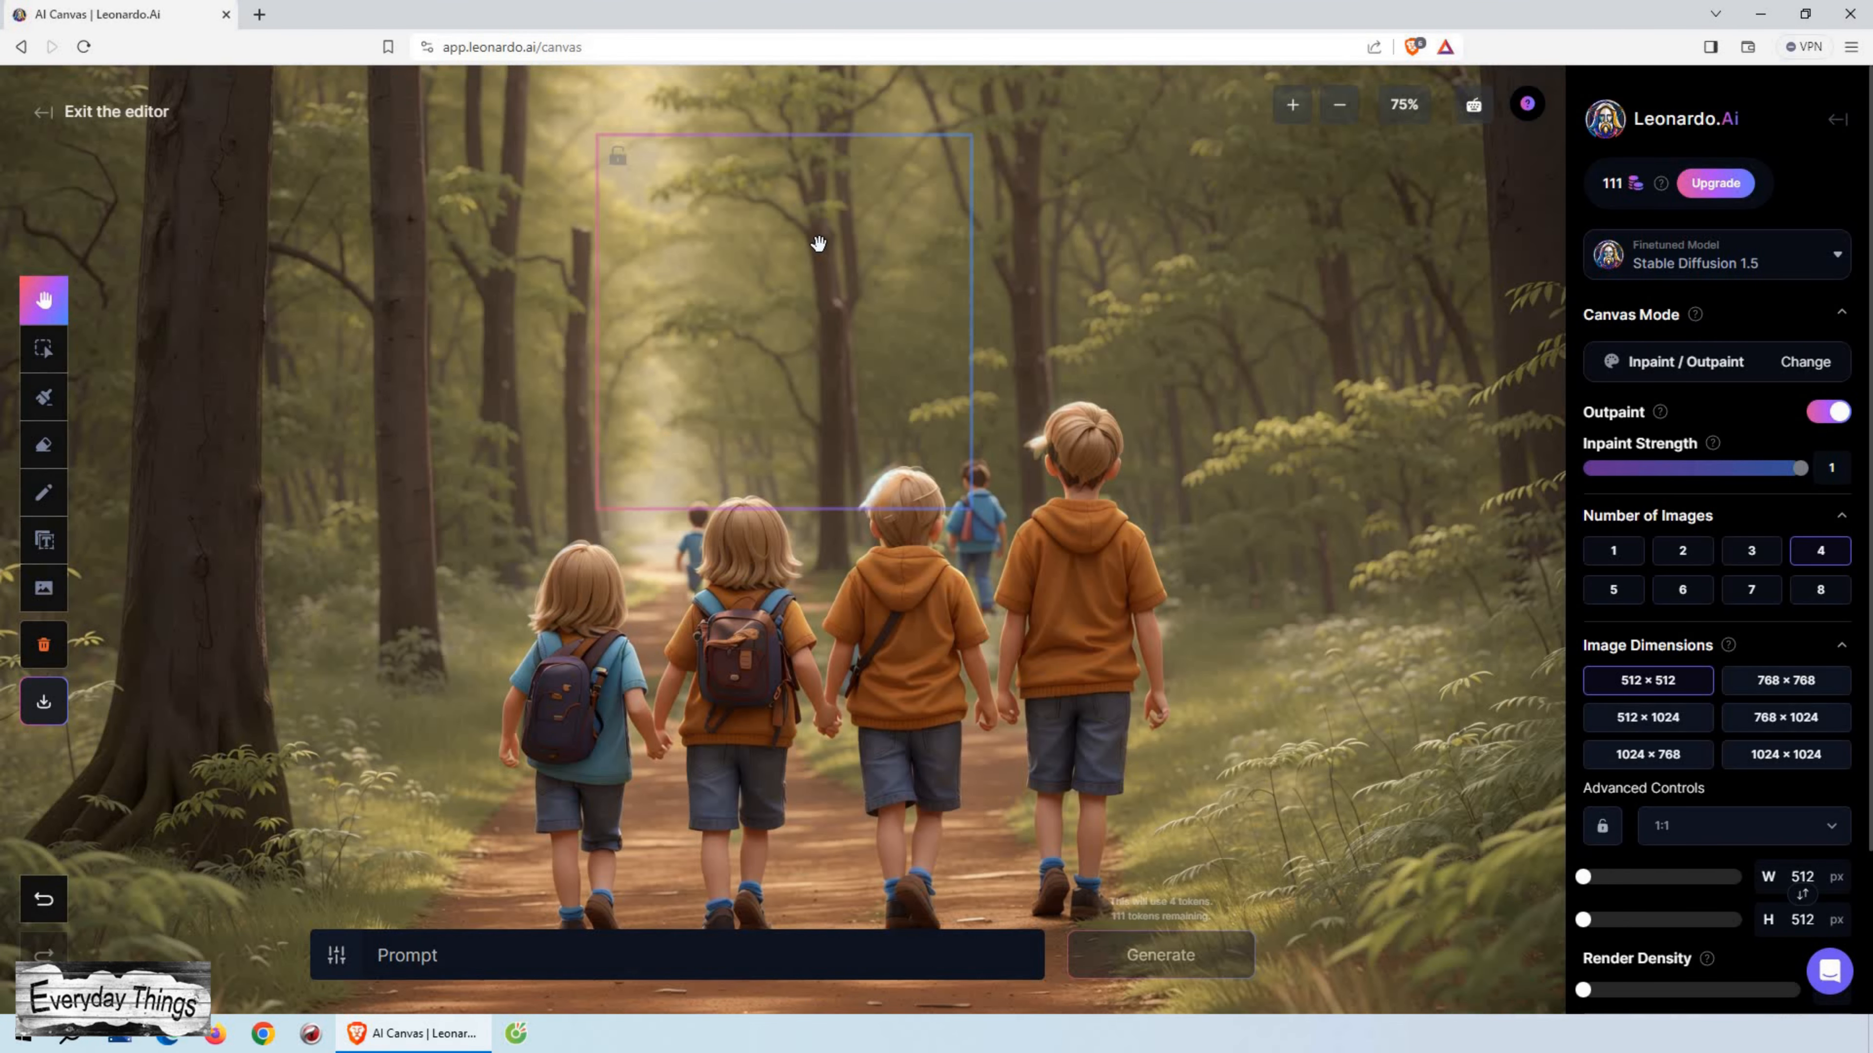
Step: Position the generation frame over the two longer-haired children and mask the second child's backpack for inpainting
drag(819, 243, 803, 180)
click(45, 348)
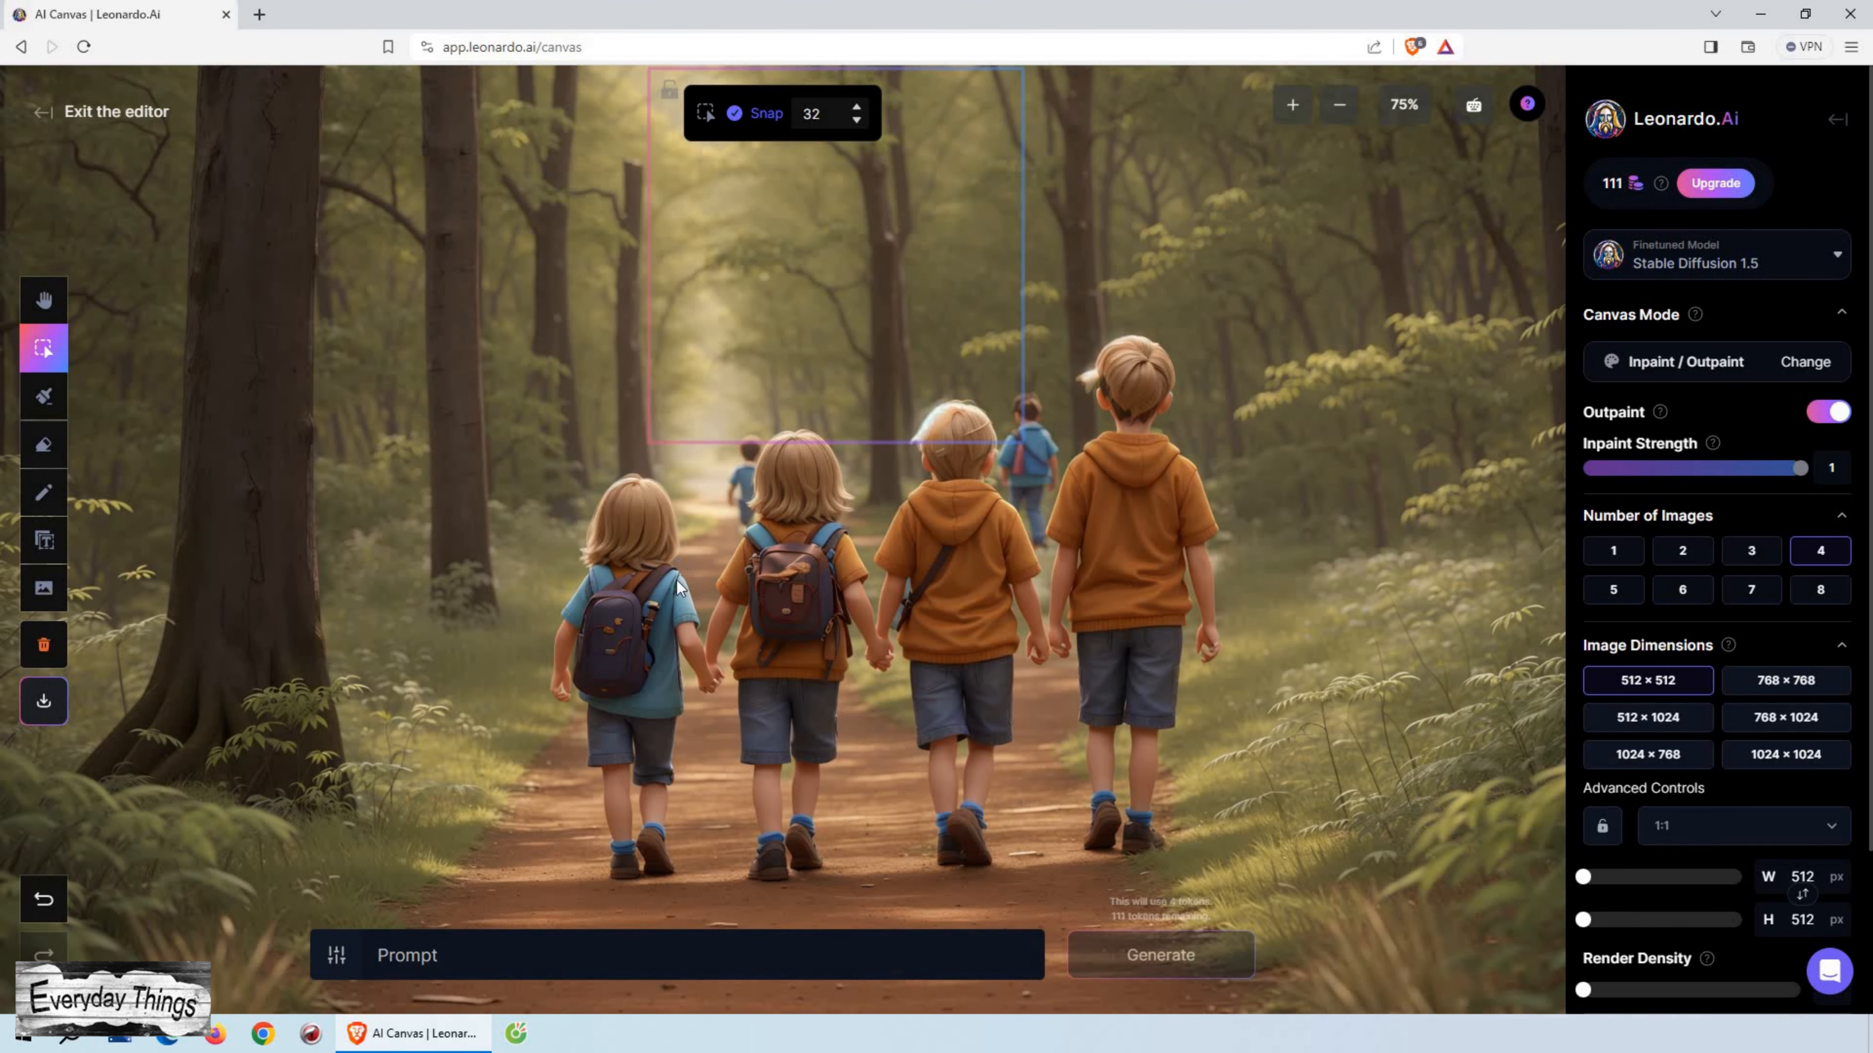
drag(840, 332, 630, 679)
drag(753, 671, 895, 670)
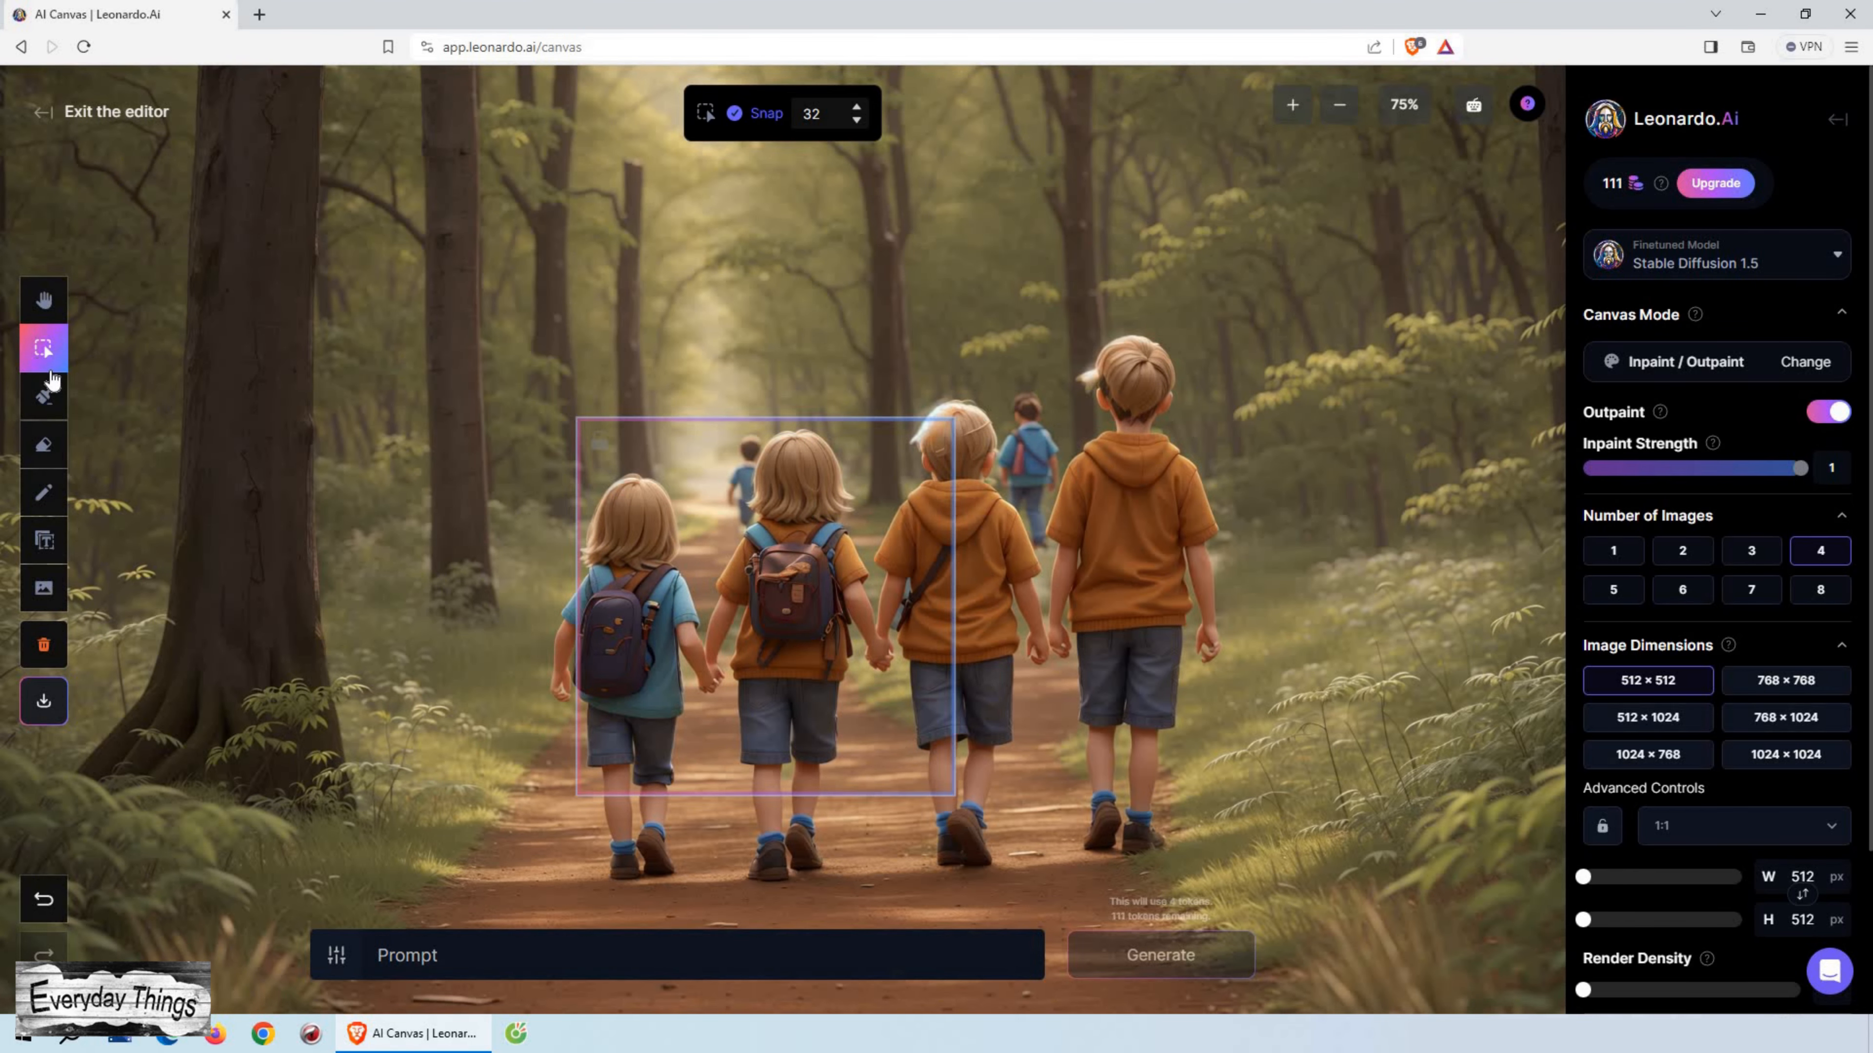
click(45, 398)
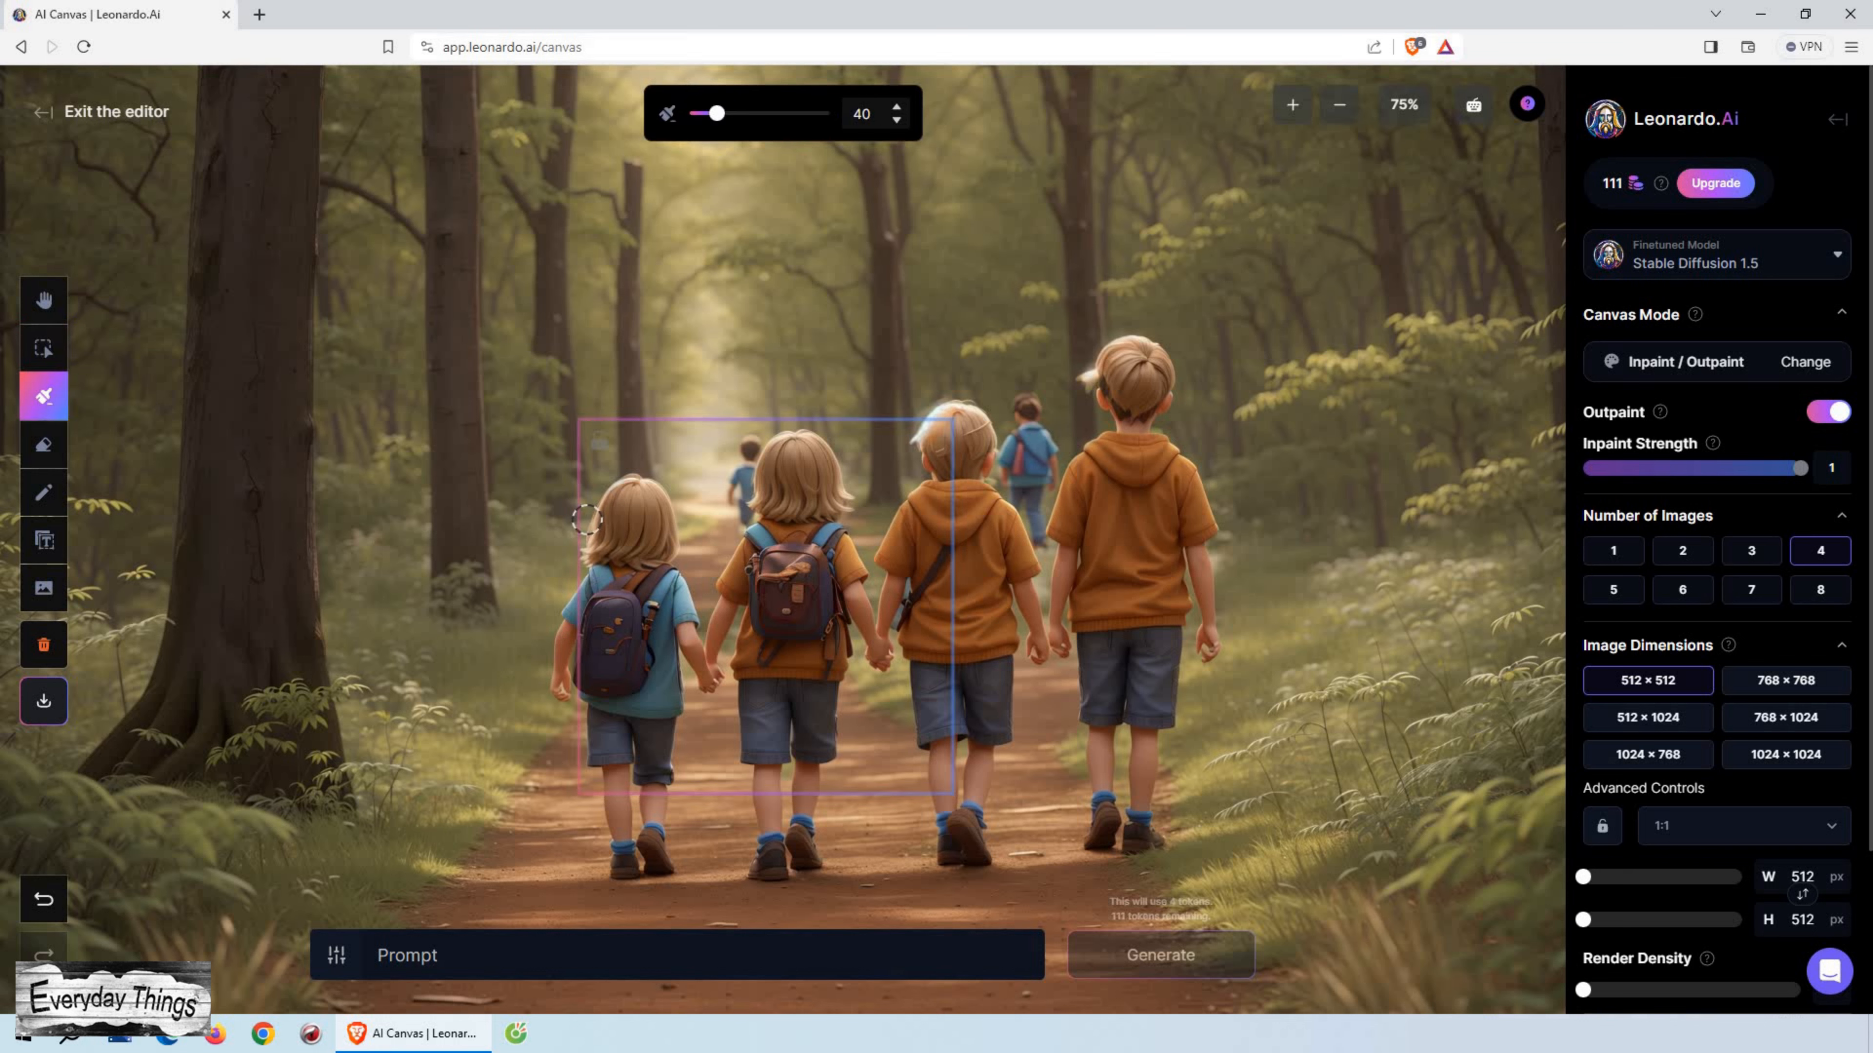
mouse_move(766, 526)
mouse_down()
mouse_move(792, 561)
mouse_move(830, 535)
mouse_move(824, 650)
mouse_move(763, 653)
mouse_move(796, 583)
mouse_move(792, 612)
mouse_move(752, 557)
mouse_move(764, 604)
mouse_move(747, 590)
mouse_move(733, 616)
mouse_up()
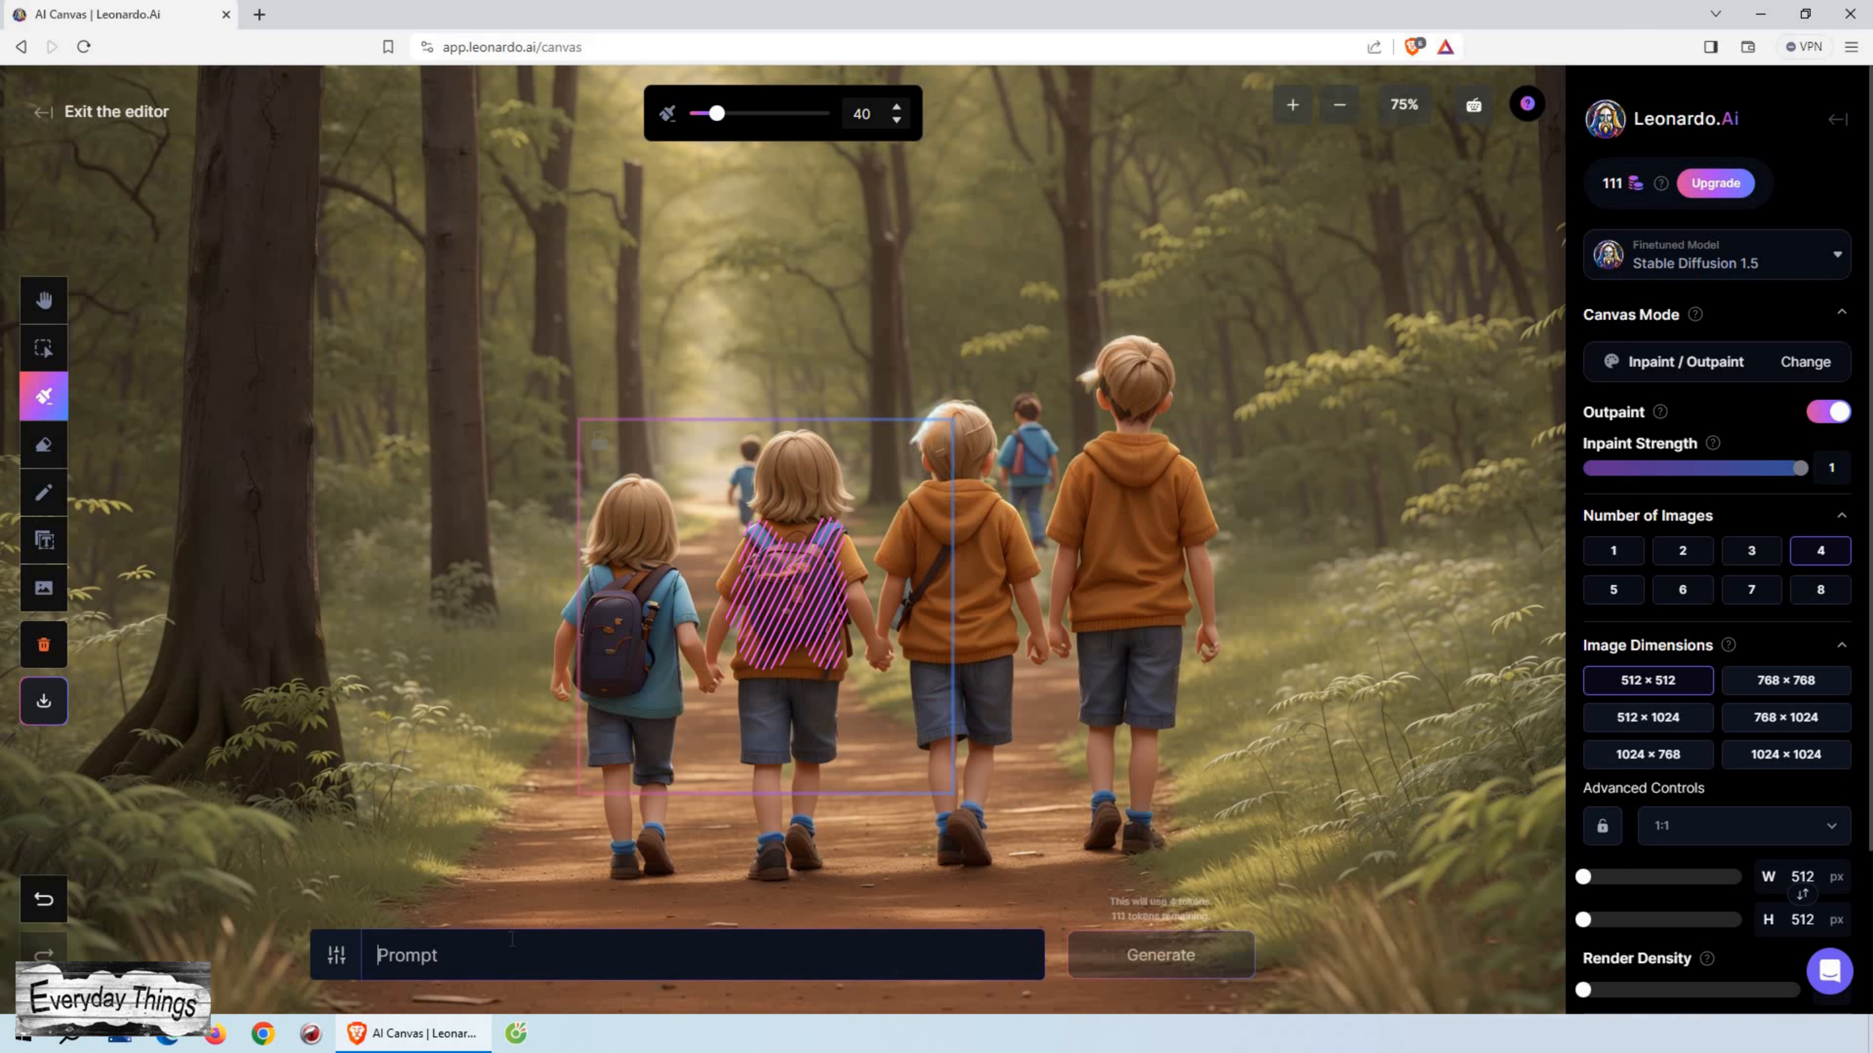
Step: Generate inpainting variants of the masked area with the prompt "Change or Remove the school bag"
text(цханге о)
key(ctrl+a)
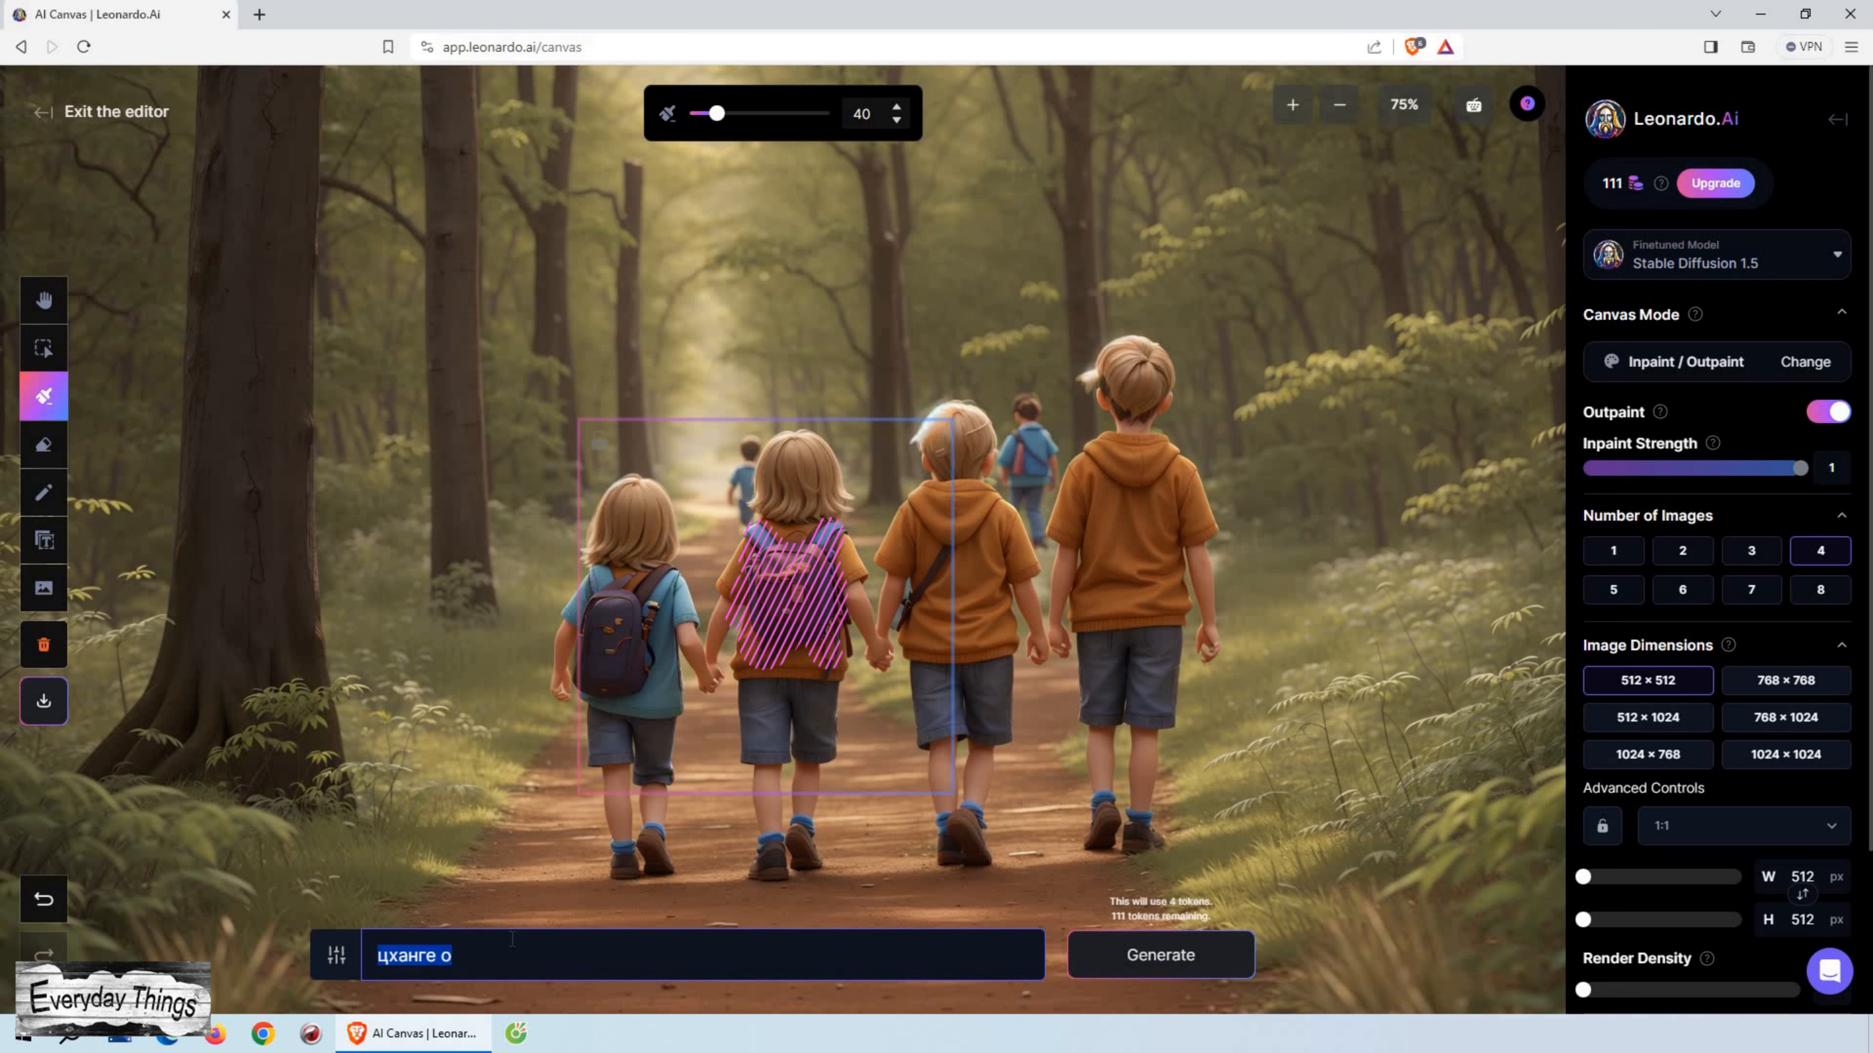
key(BackSpace)
text(Change or Remove the school bag)
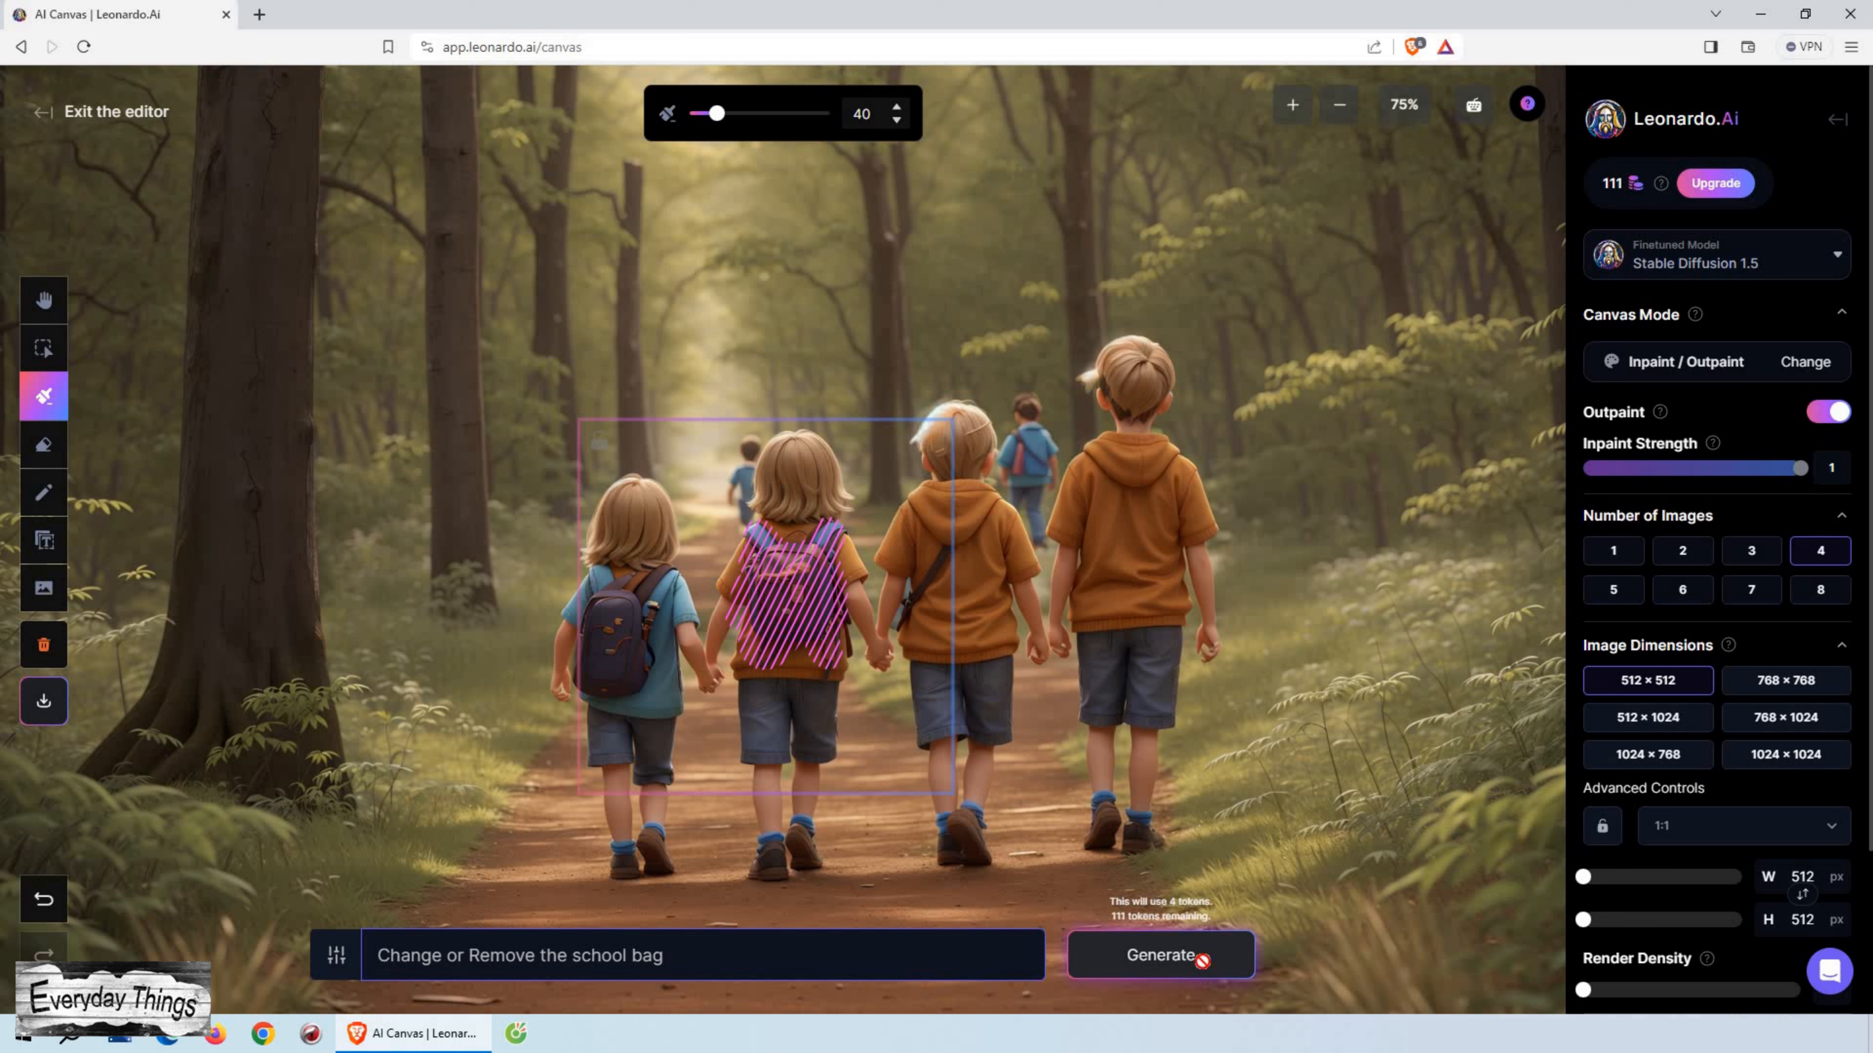
click(1199, 958)
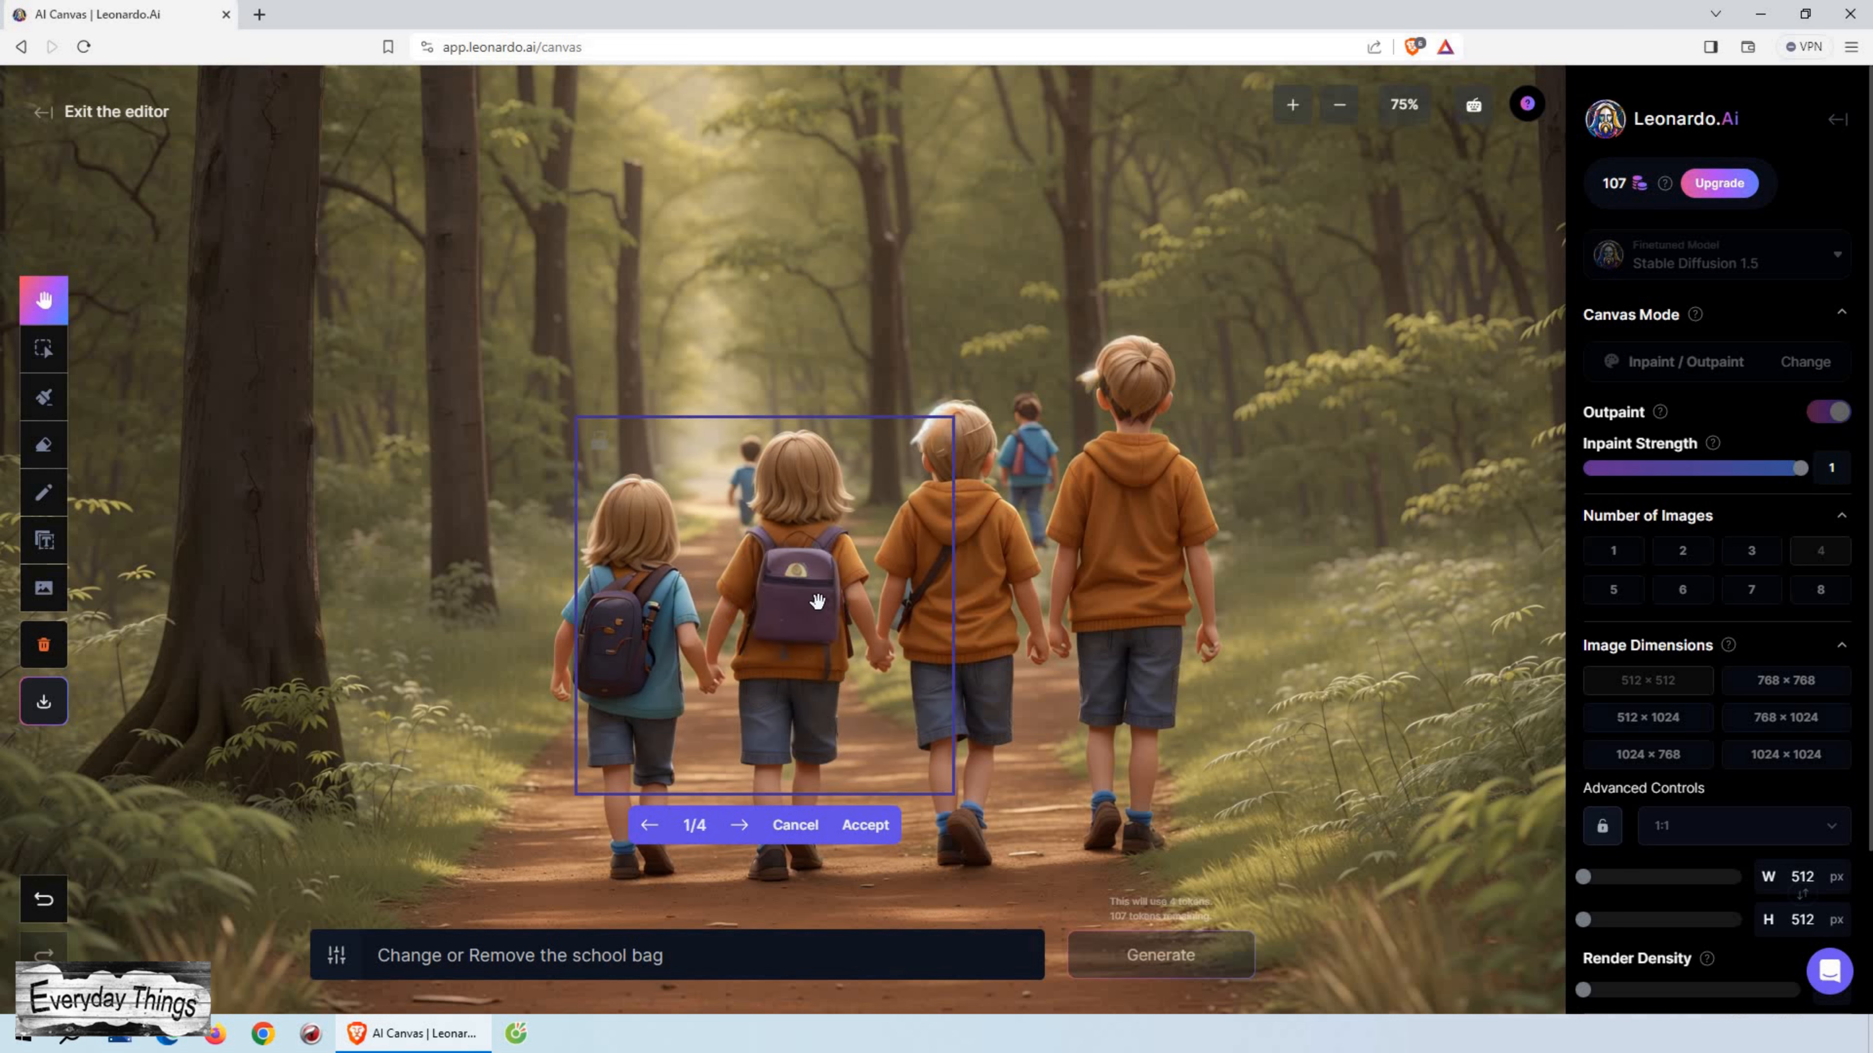
Step: Go through all the generated school bag variants and discard them
click(741, 824)
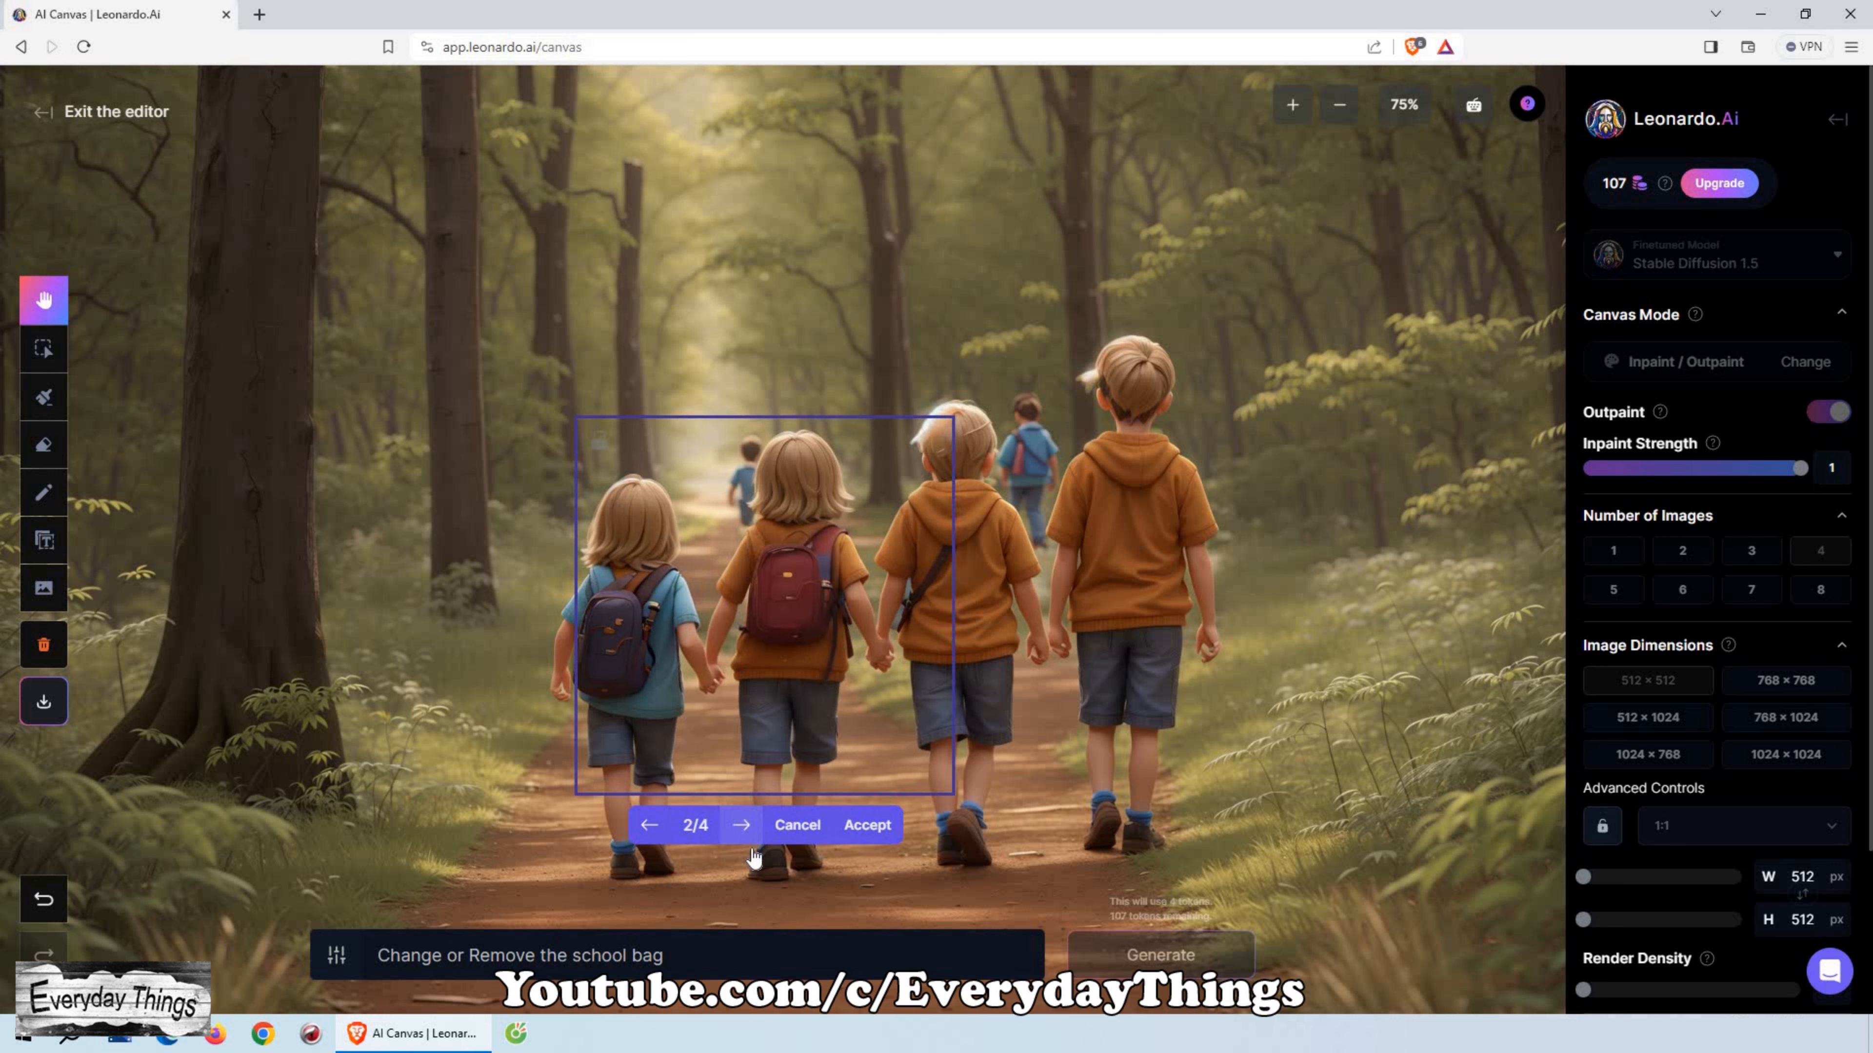
click(745, 833)
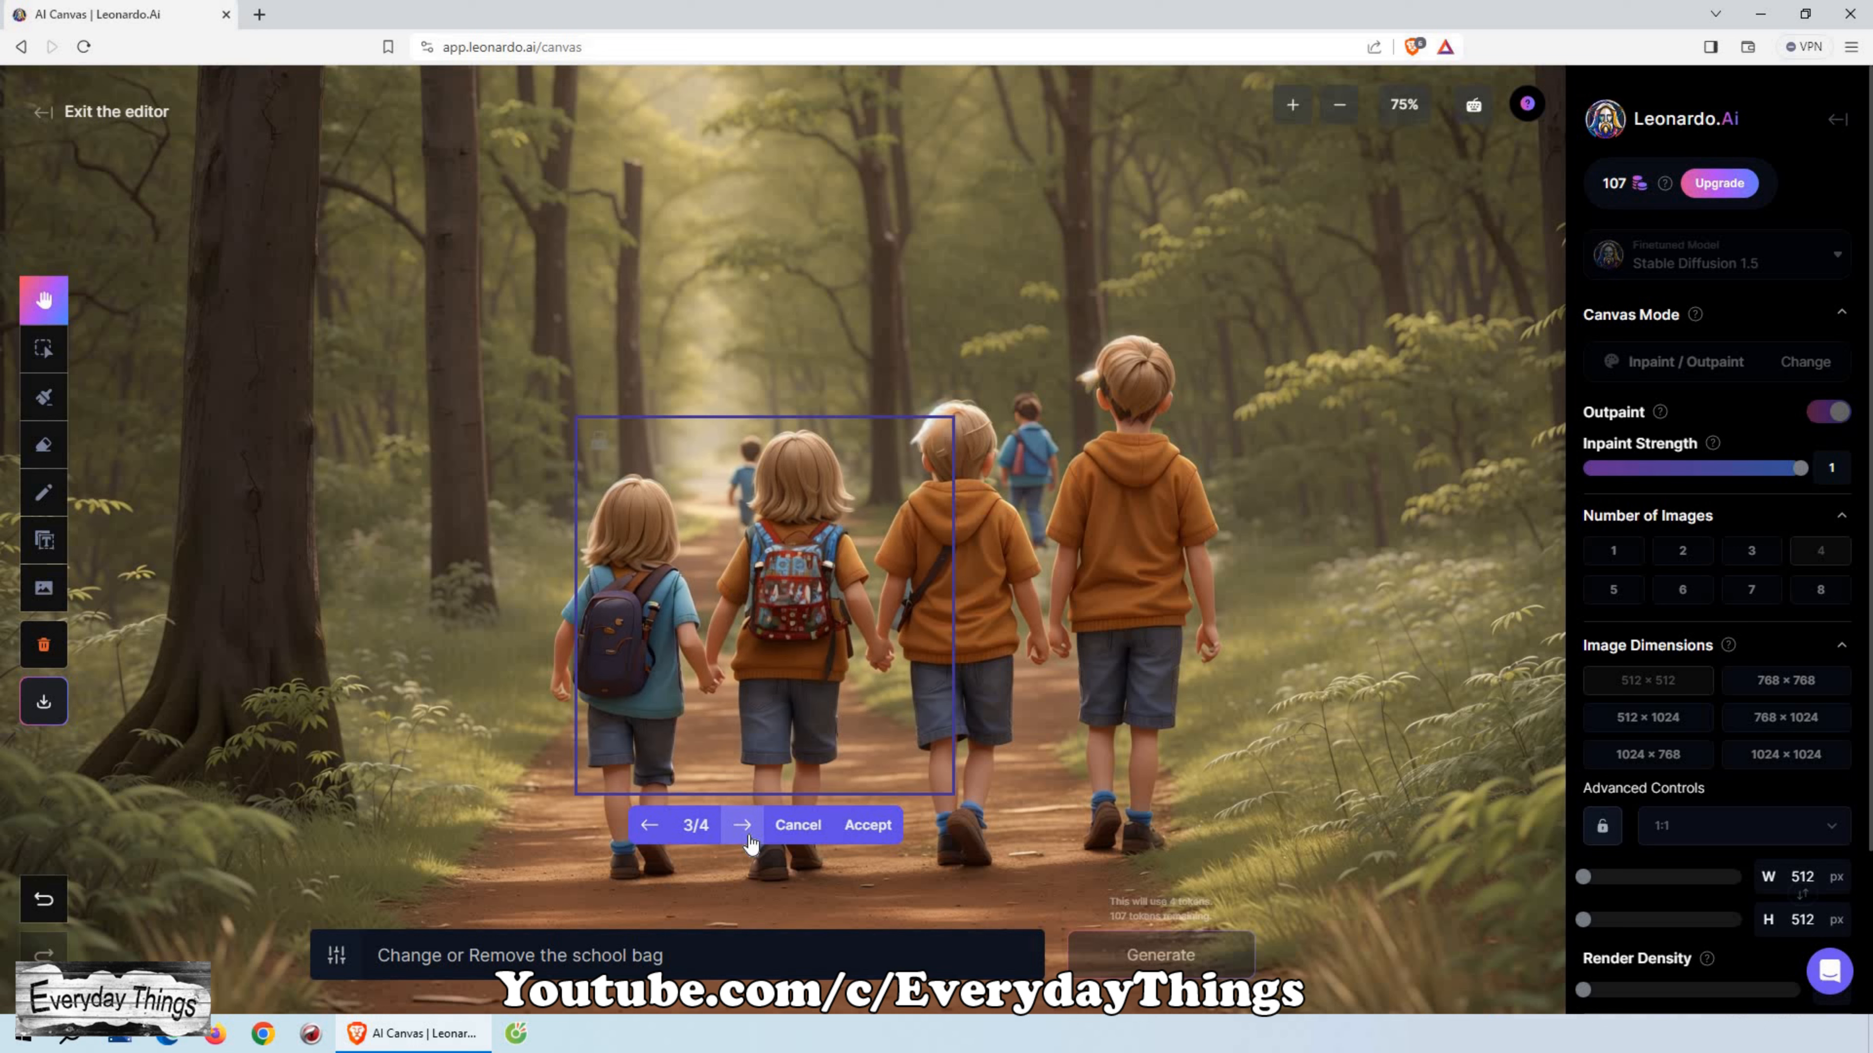
click(745, 830)
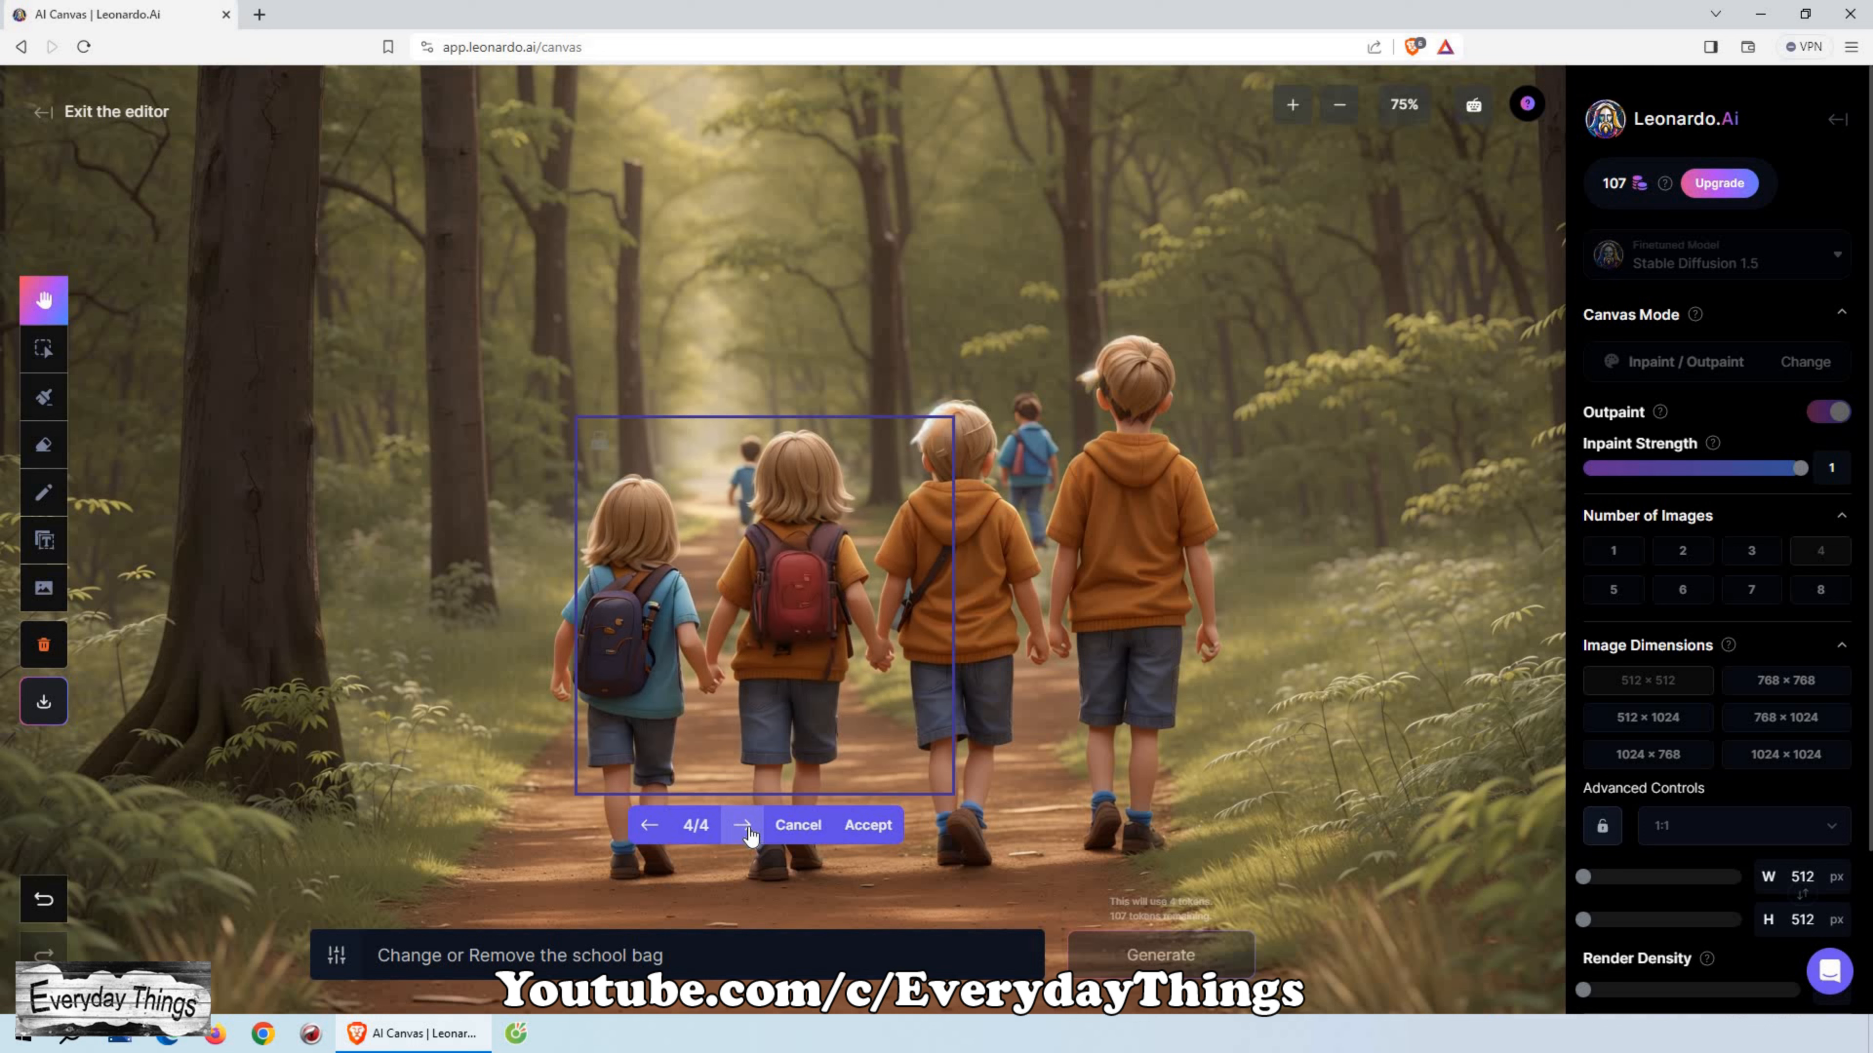
click(746, 829)
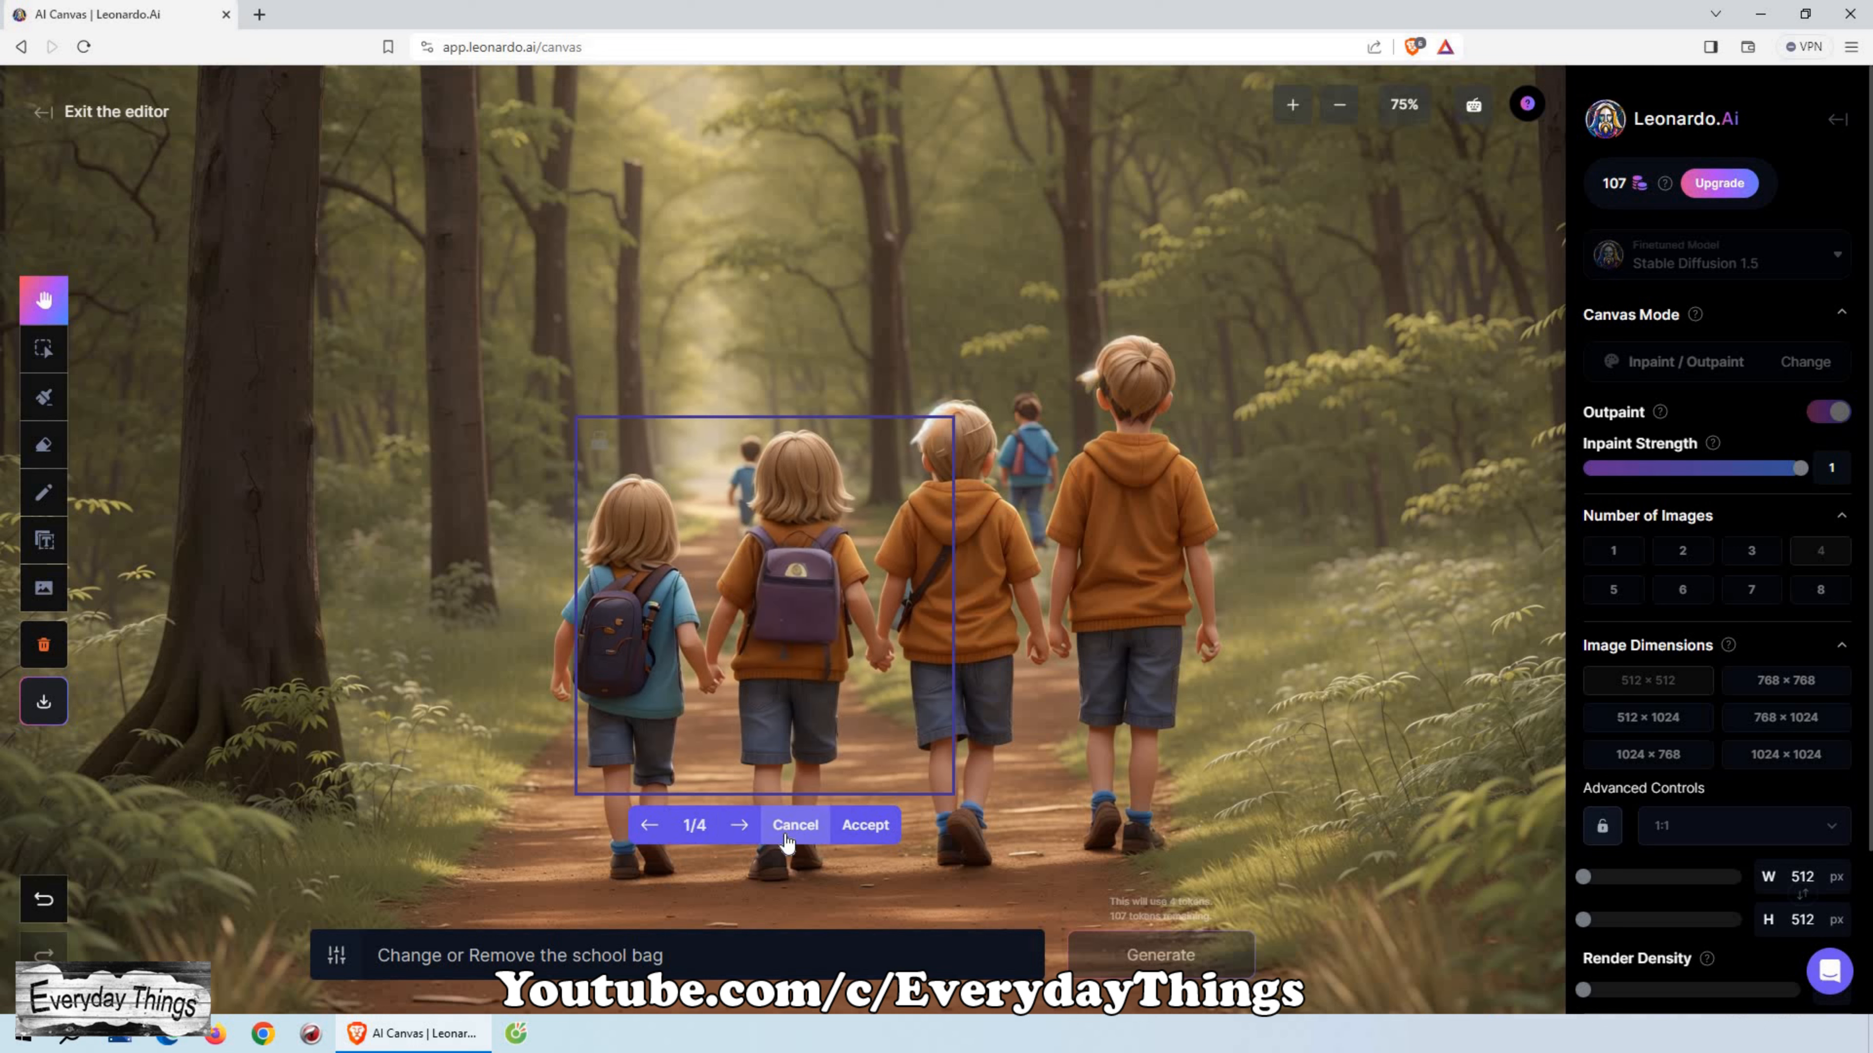
click(794, 826)
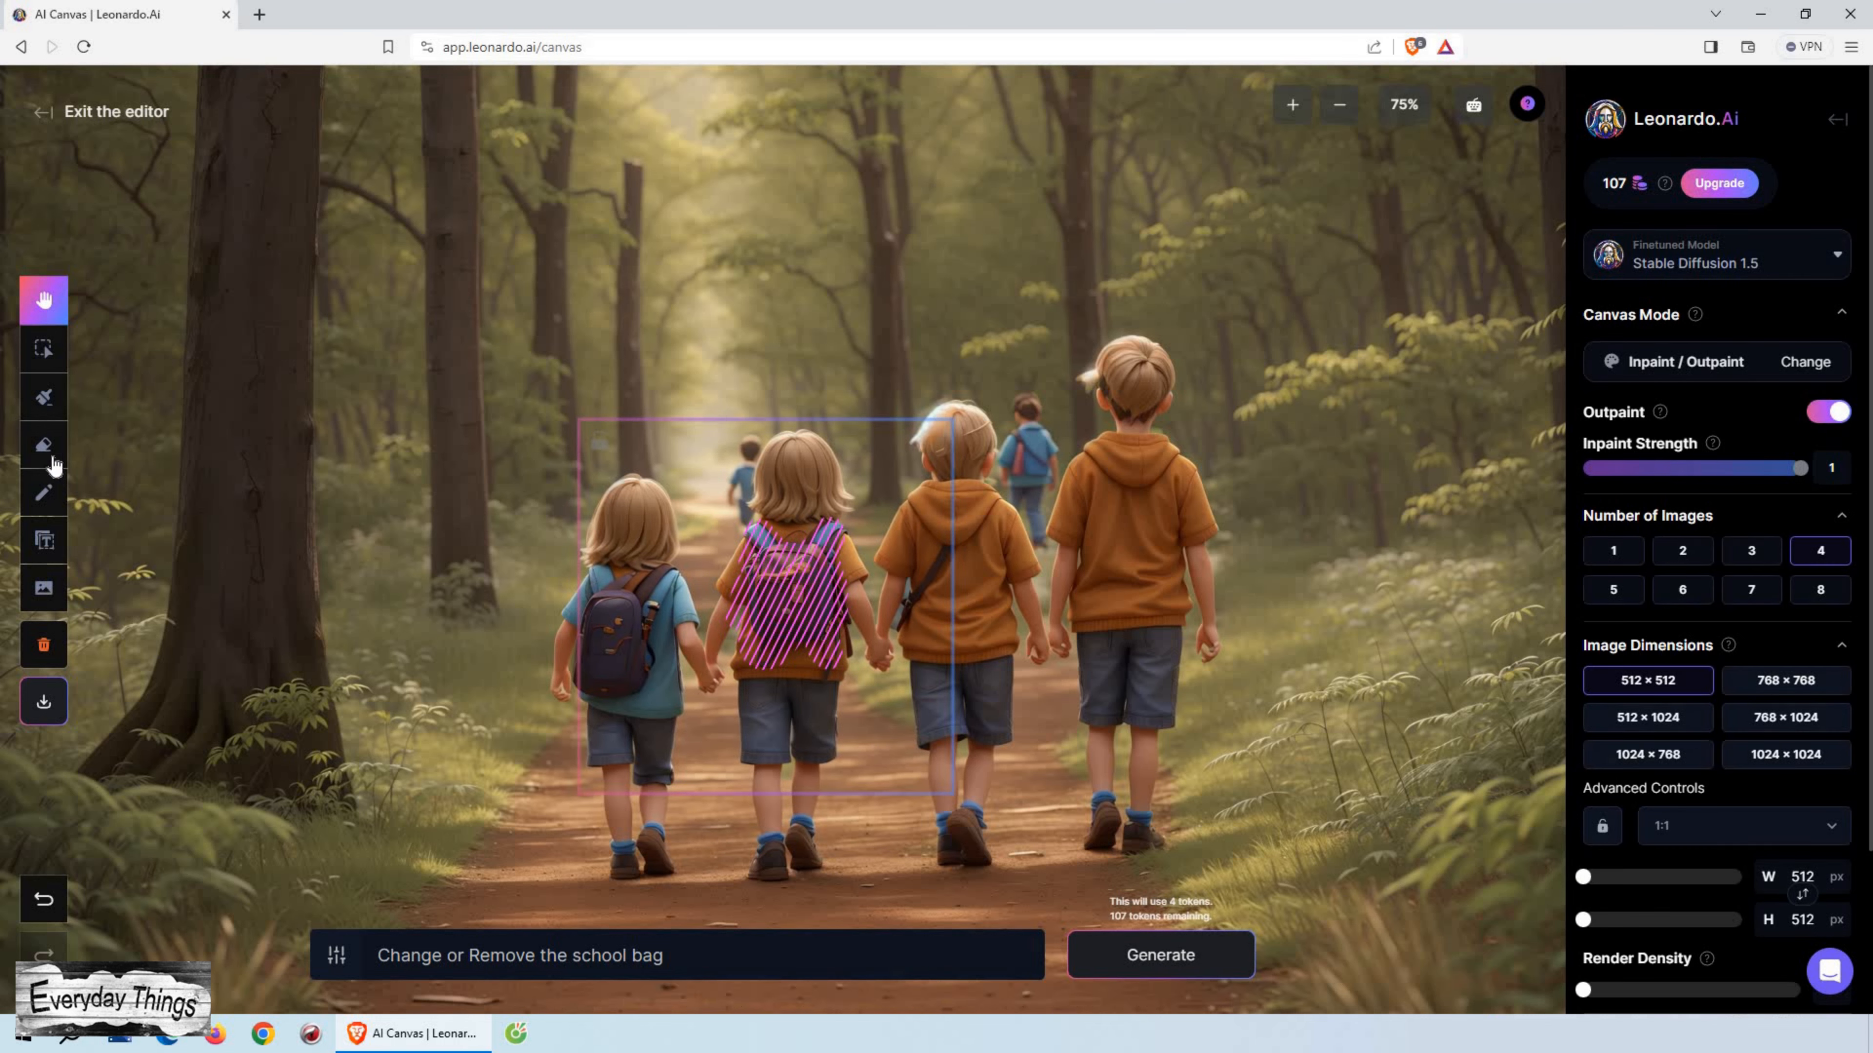
Step: Move the generation frame over the tallest child and sketch a white bag shape on his back with a size 40 brush
scroll(1659, 538, down, 2)
scroll(864, 646, down, 1)
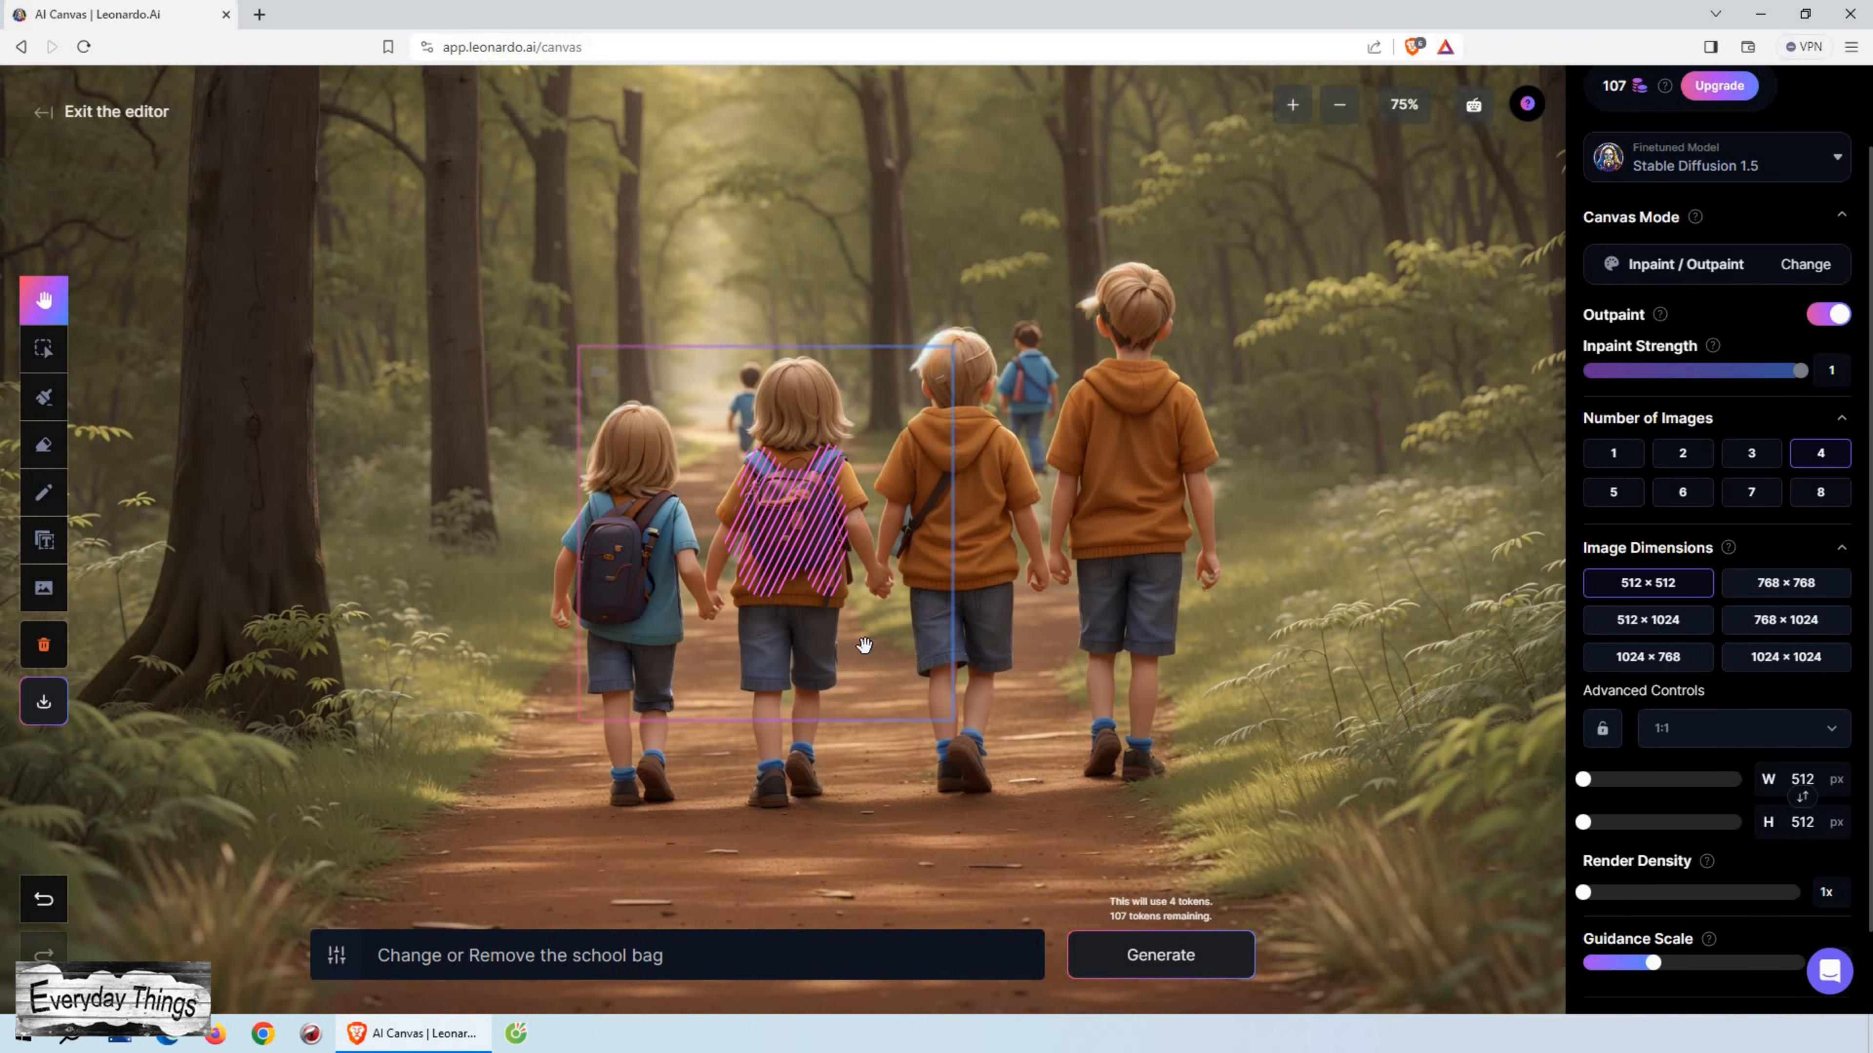
scroll(864, 646, up, 1)
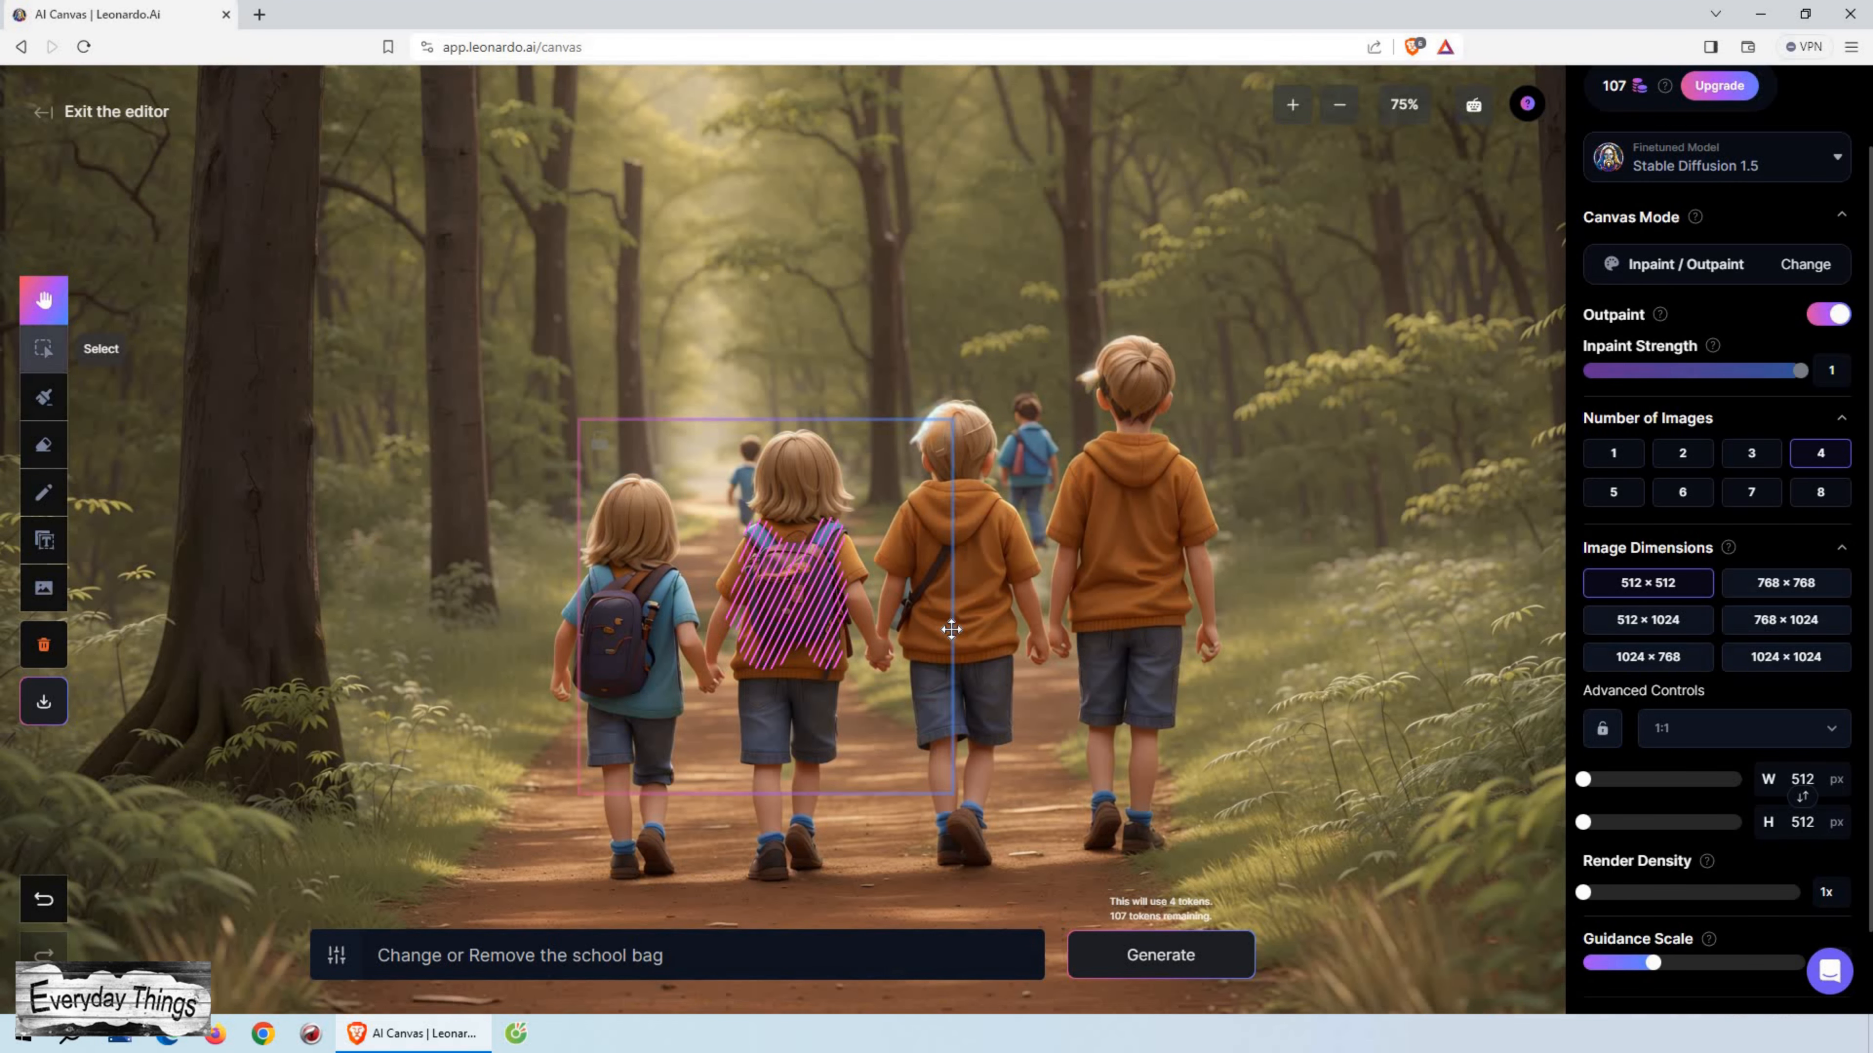
click(46, 358)
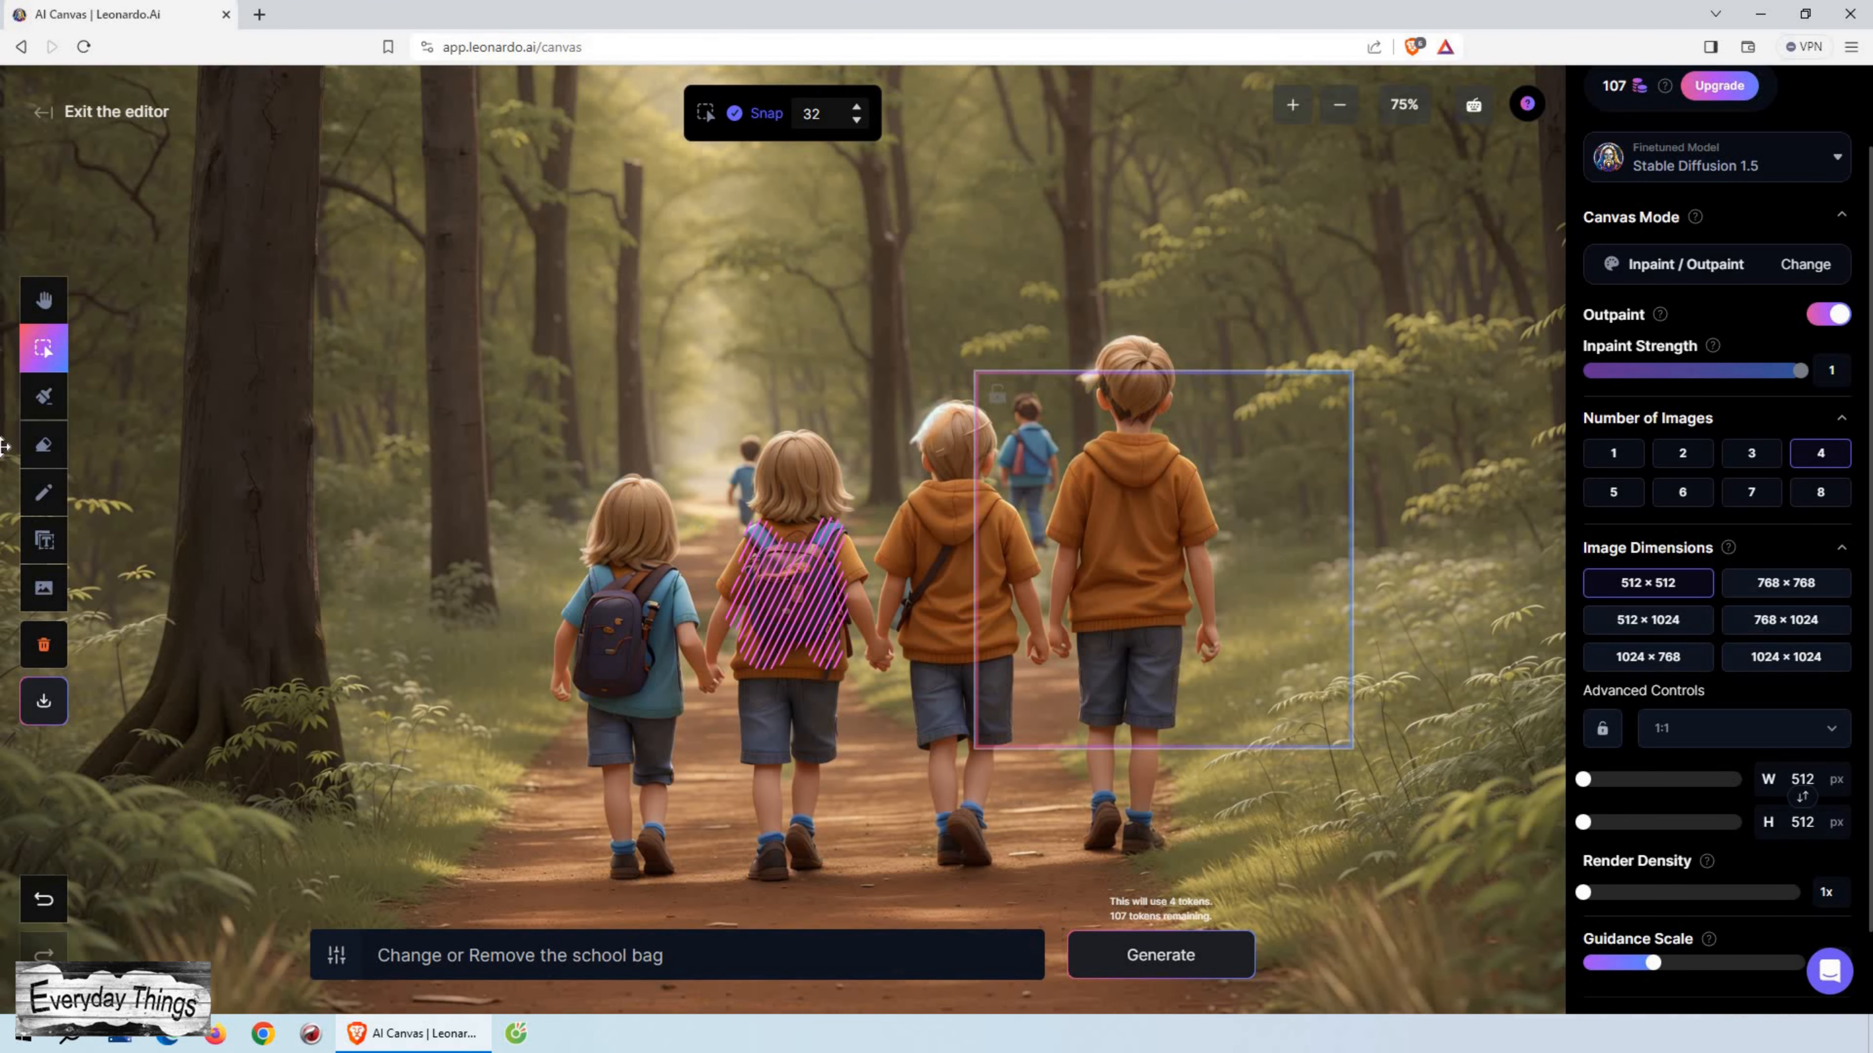
click(47, 499)
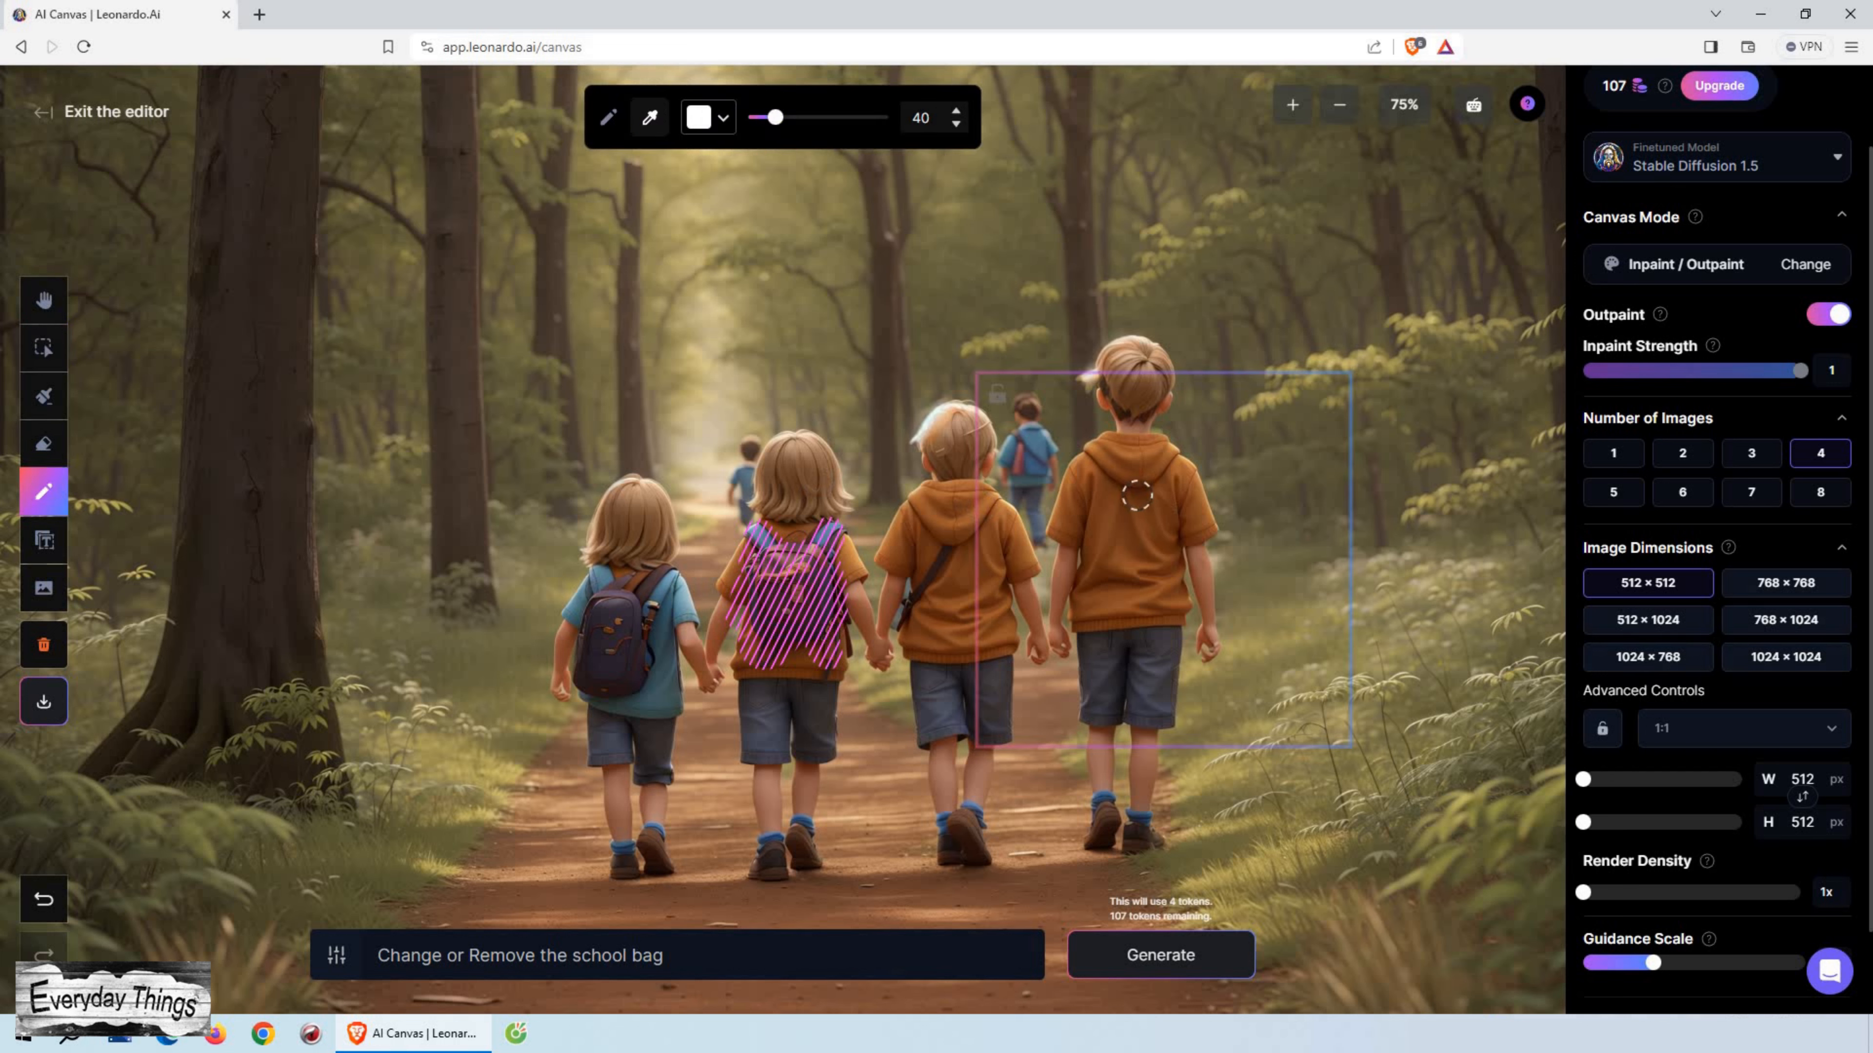
mouse_move(1077, 463)
mouse_down()
mouse_move(1117, 499)
mouse_move(1189, 471)
mouse_move(1117, 538)
mouse_move(1095, 497)
mouse_move(1154, 540)
mouse_move(1165, 521)
mouse_move(1146, 593)
mouse_move(1106, 581)
mouse_move(1093, 519)
mouse_move(1123, 526)
mouse_move(1104, 562)
mouse_move(1140, 568)
mouse_move(1115, 513)
mouse_up()
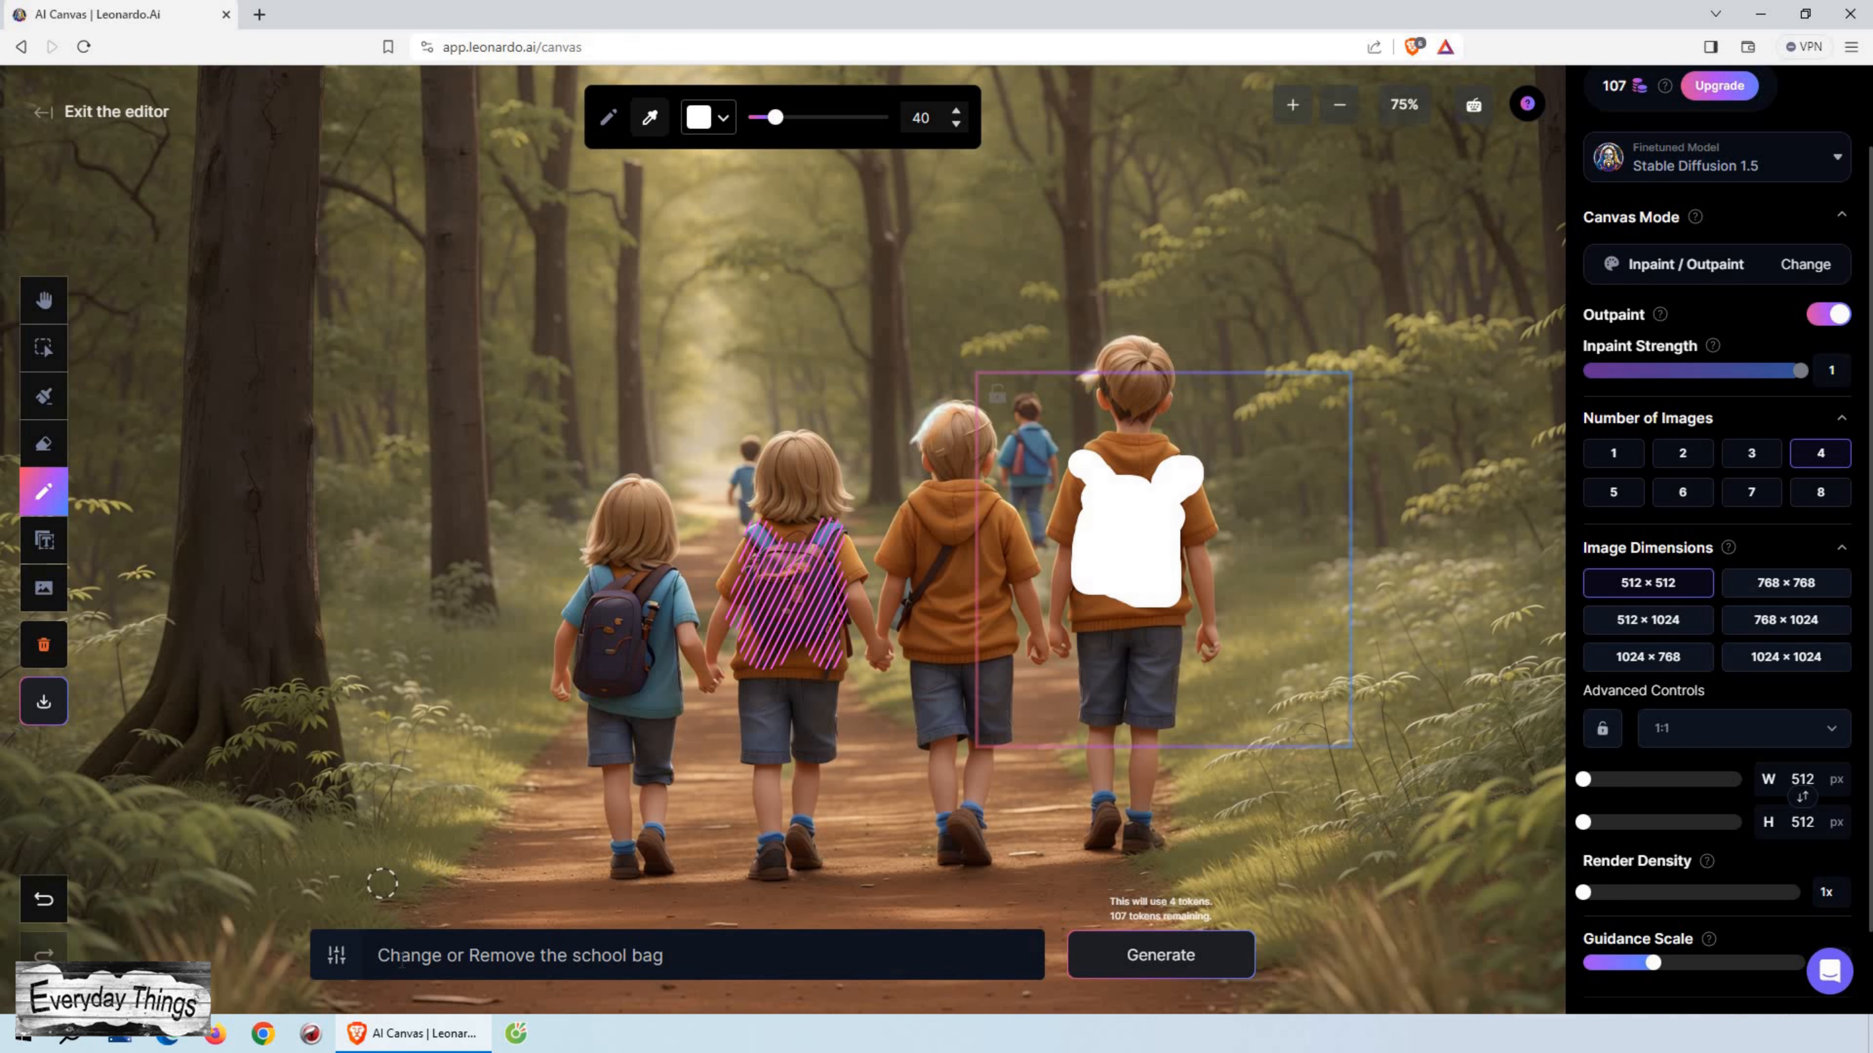
Step: Change the prompt to "add a school bag" and generate variants for the sketched area
drag(534, 955, 369, 961)
key(BackSpace)
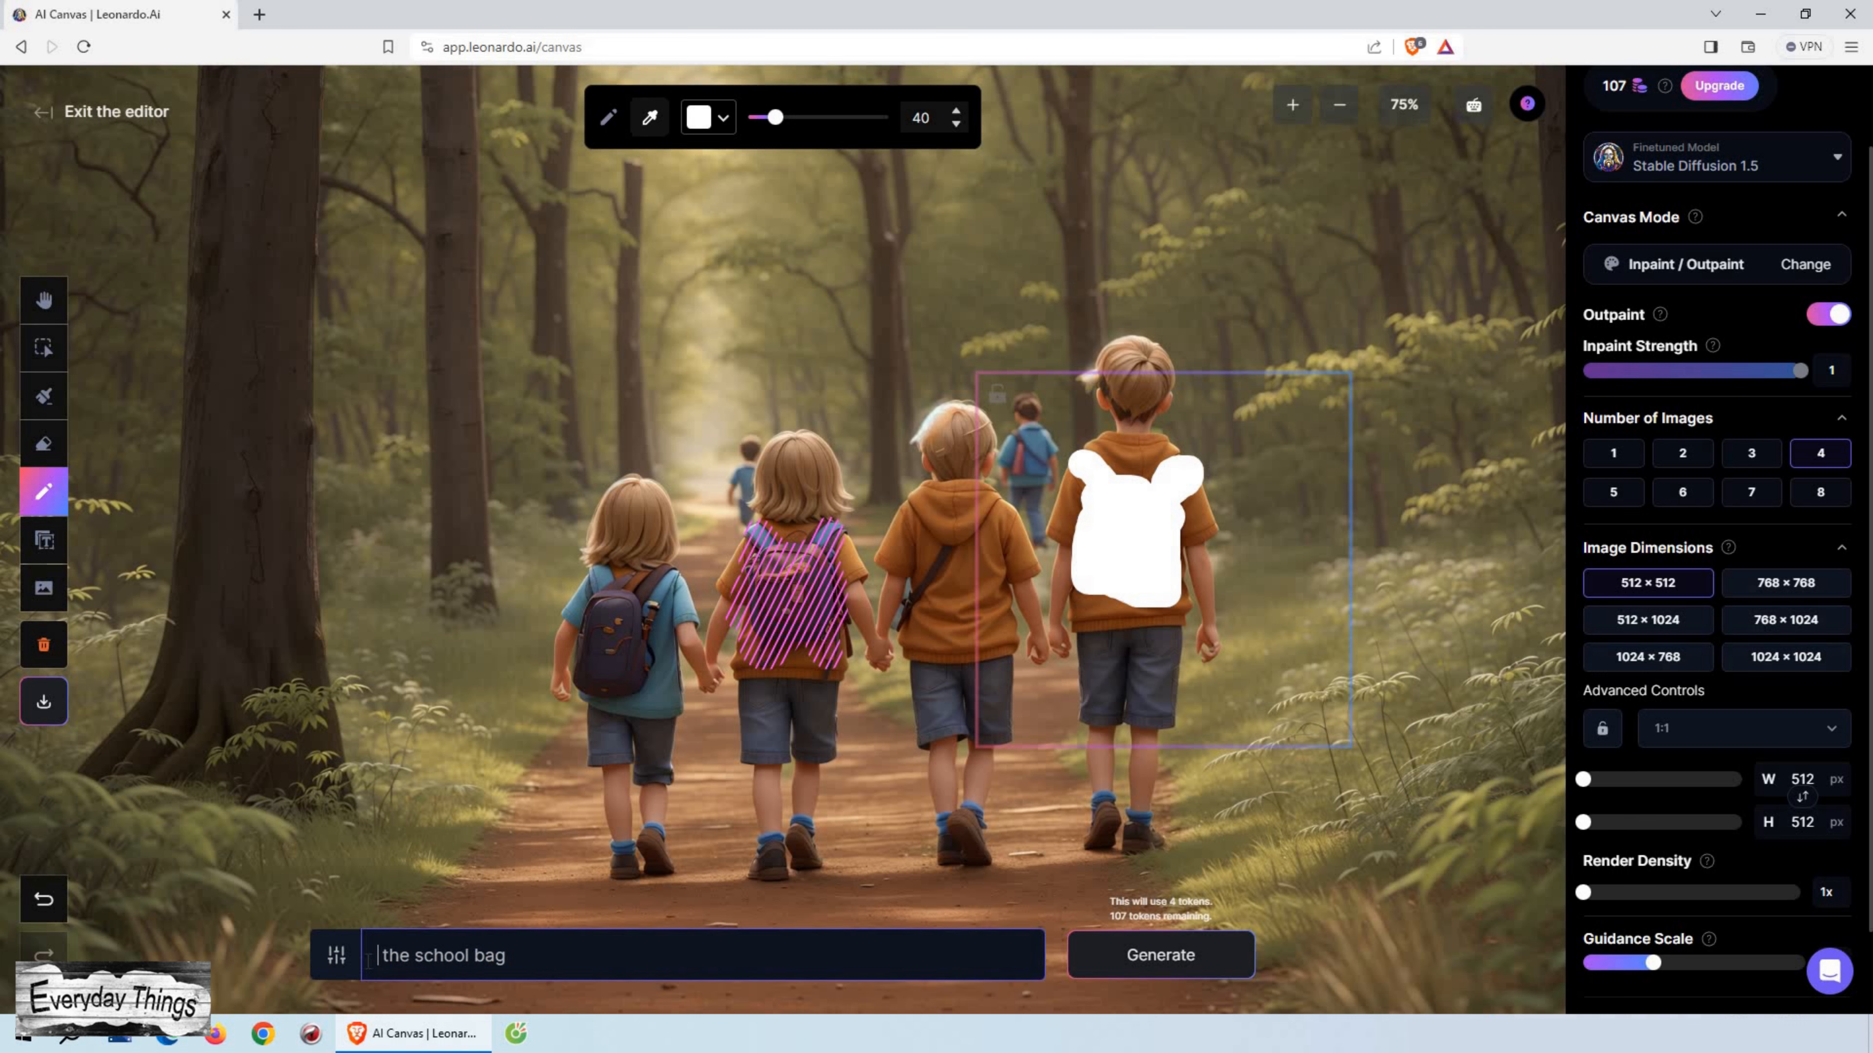
key(BackSpace)
key(BackSpace)
key(BackSpace)
text(add a)
key(Return)
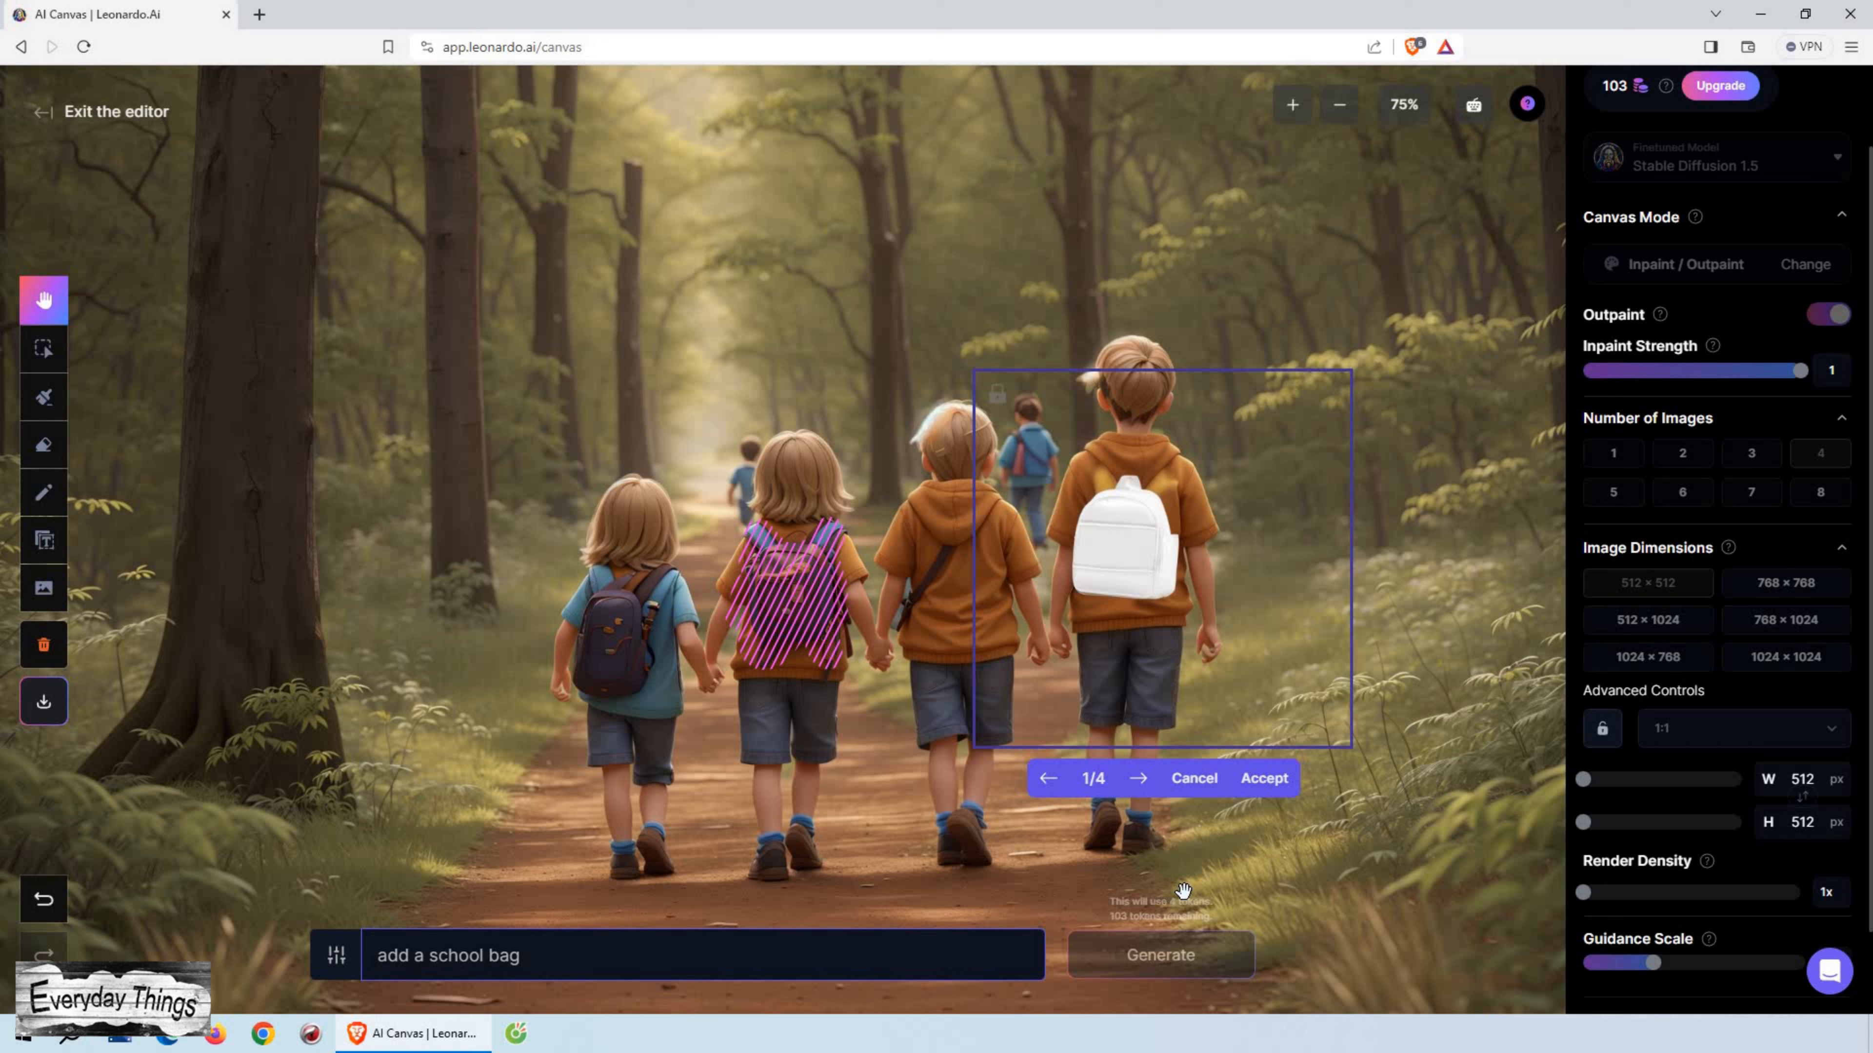
Step: Compare the generated white backpack variants and accept the first one
click(1143, 788)
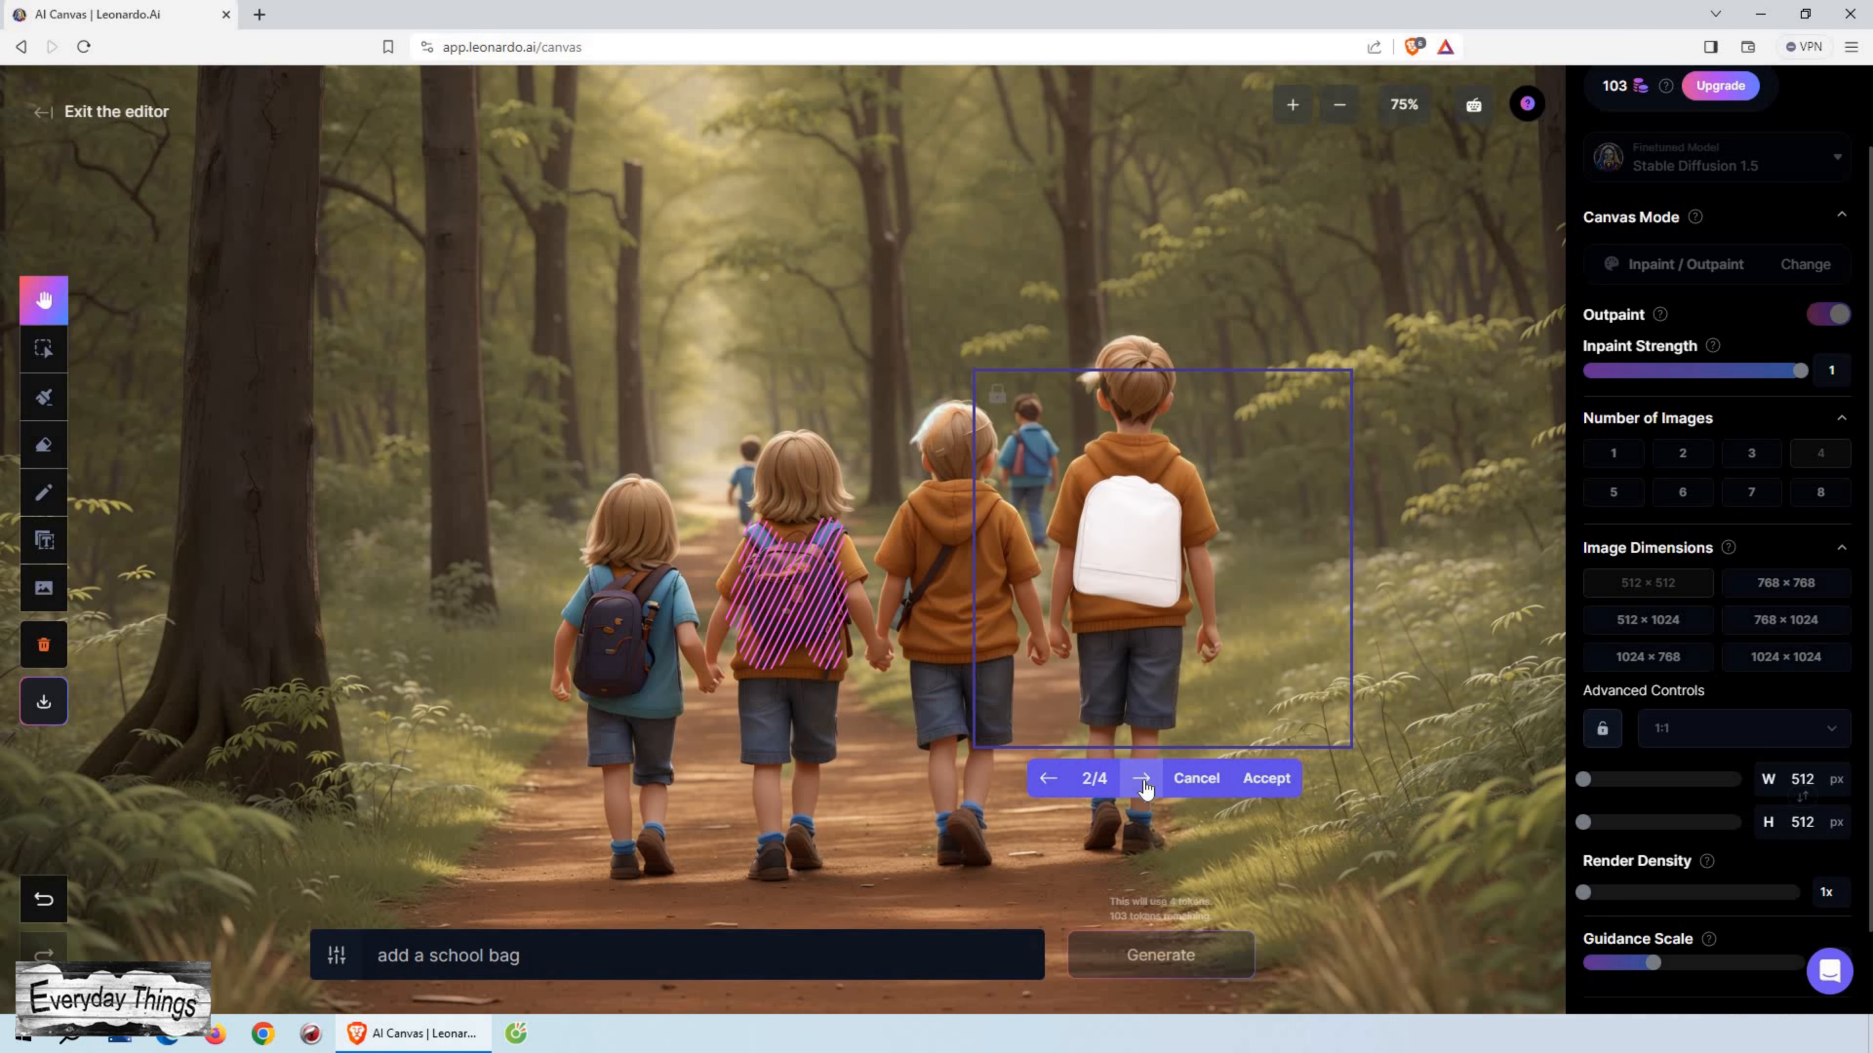
click(1143, 782)
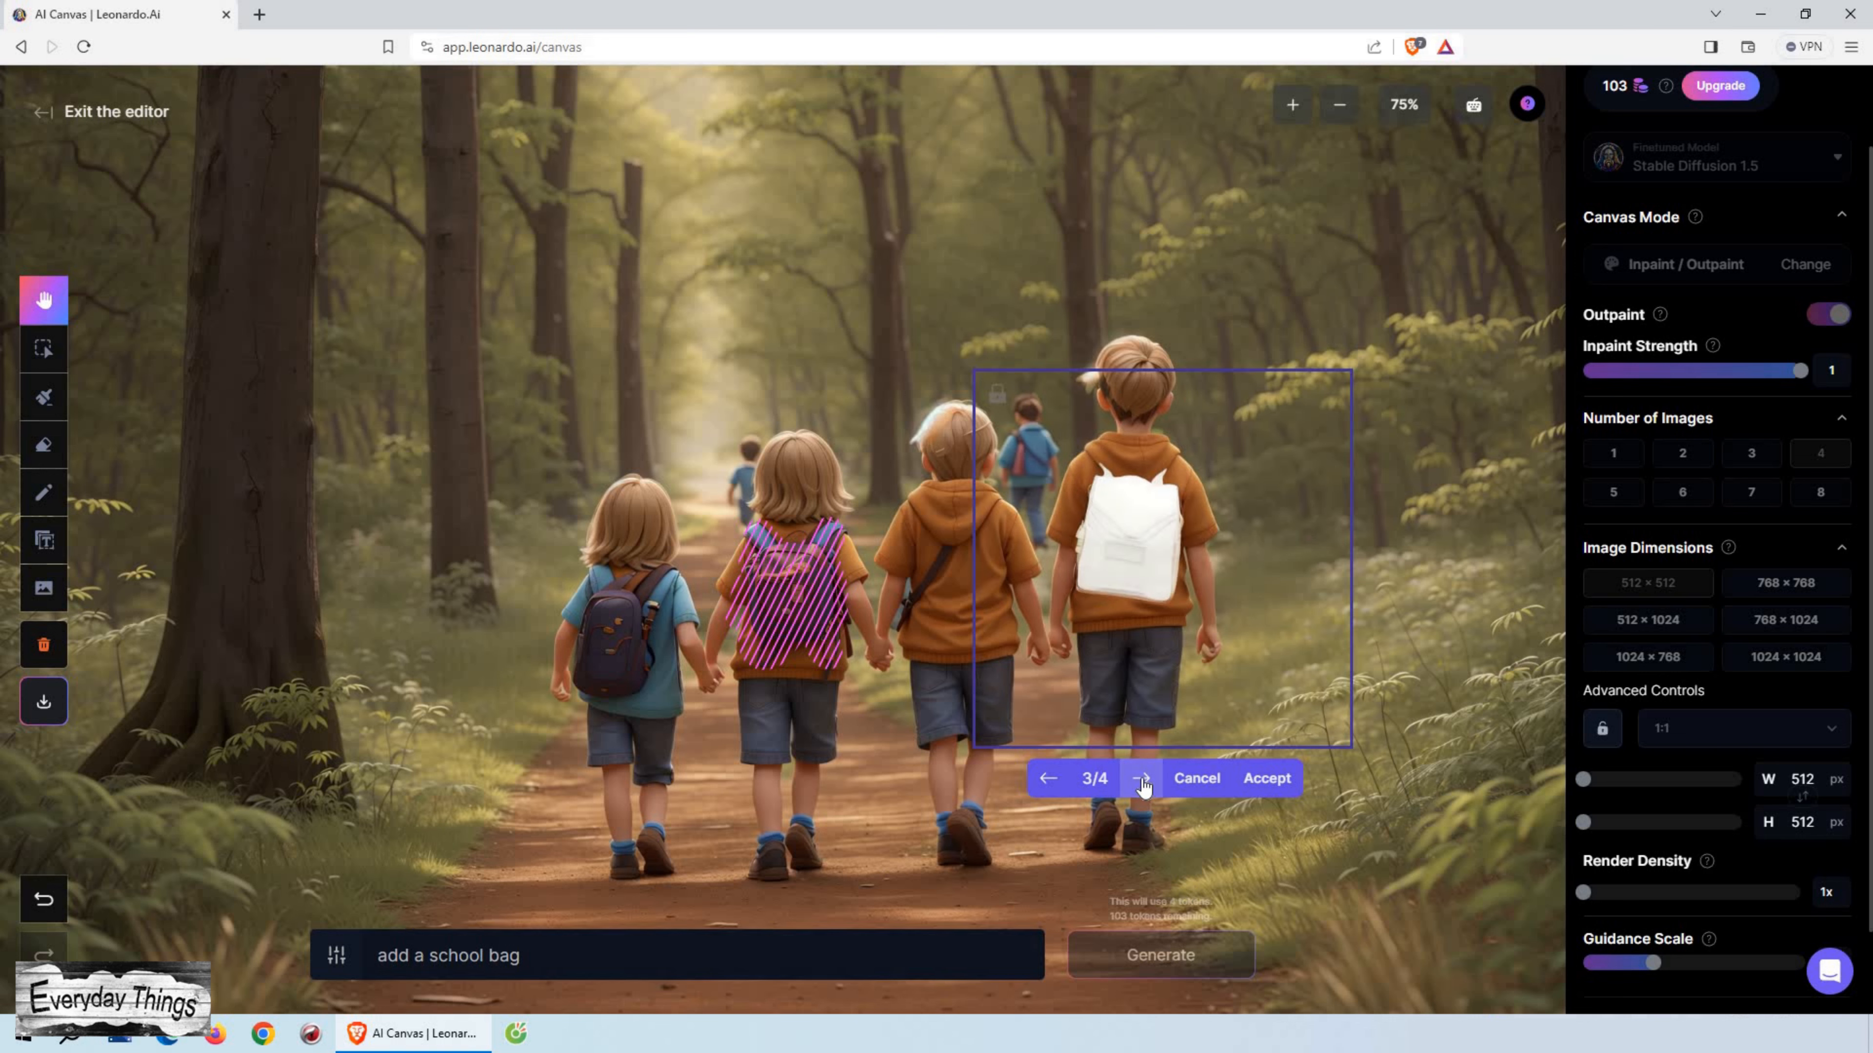
click(1142, 782)
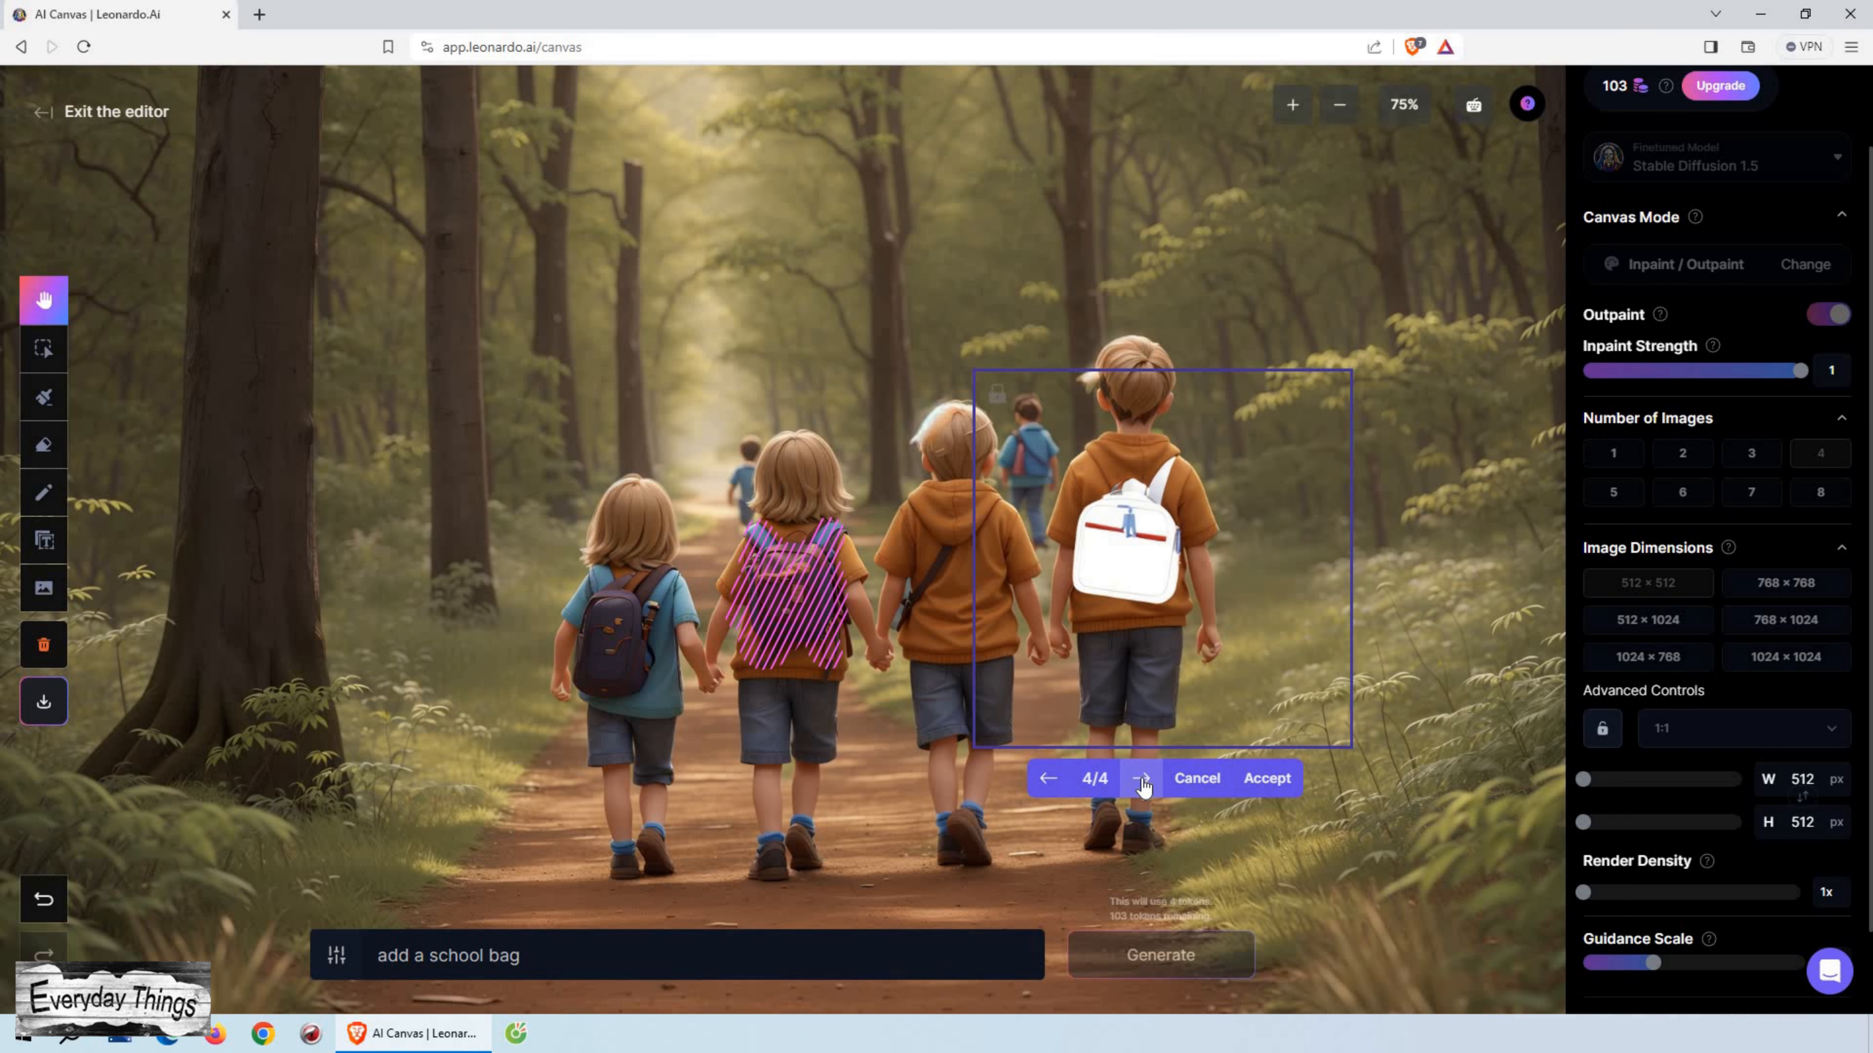
click(1143, 785)
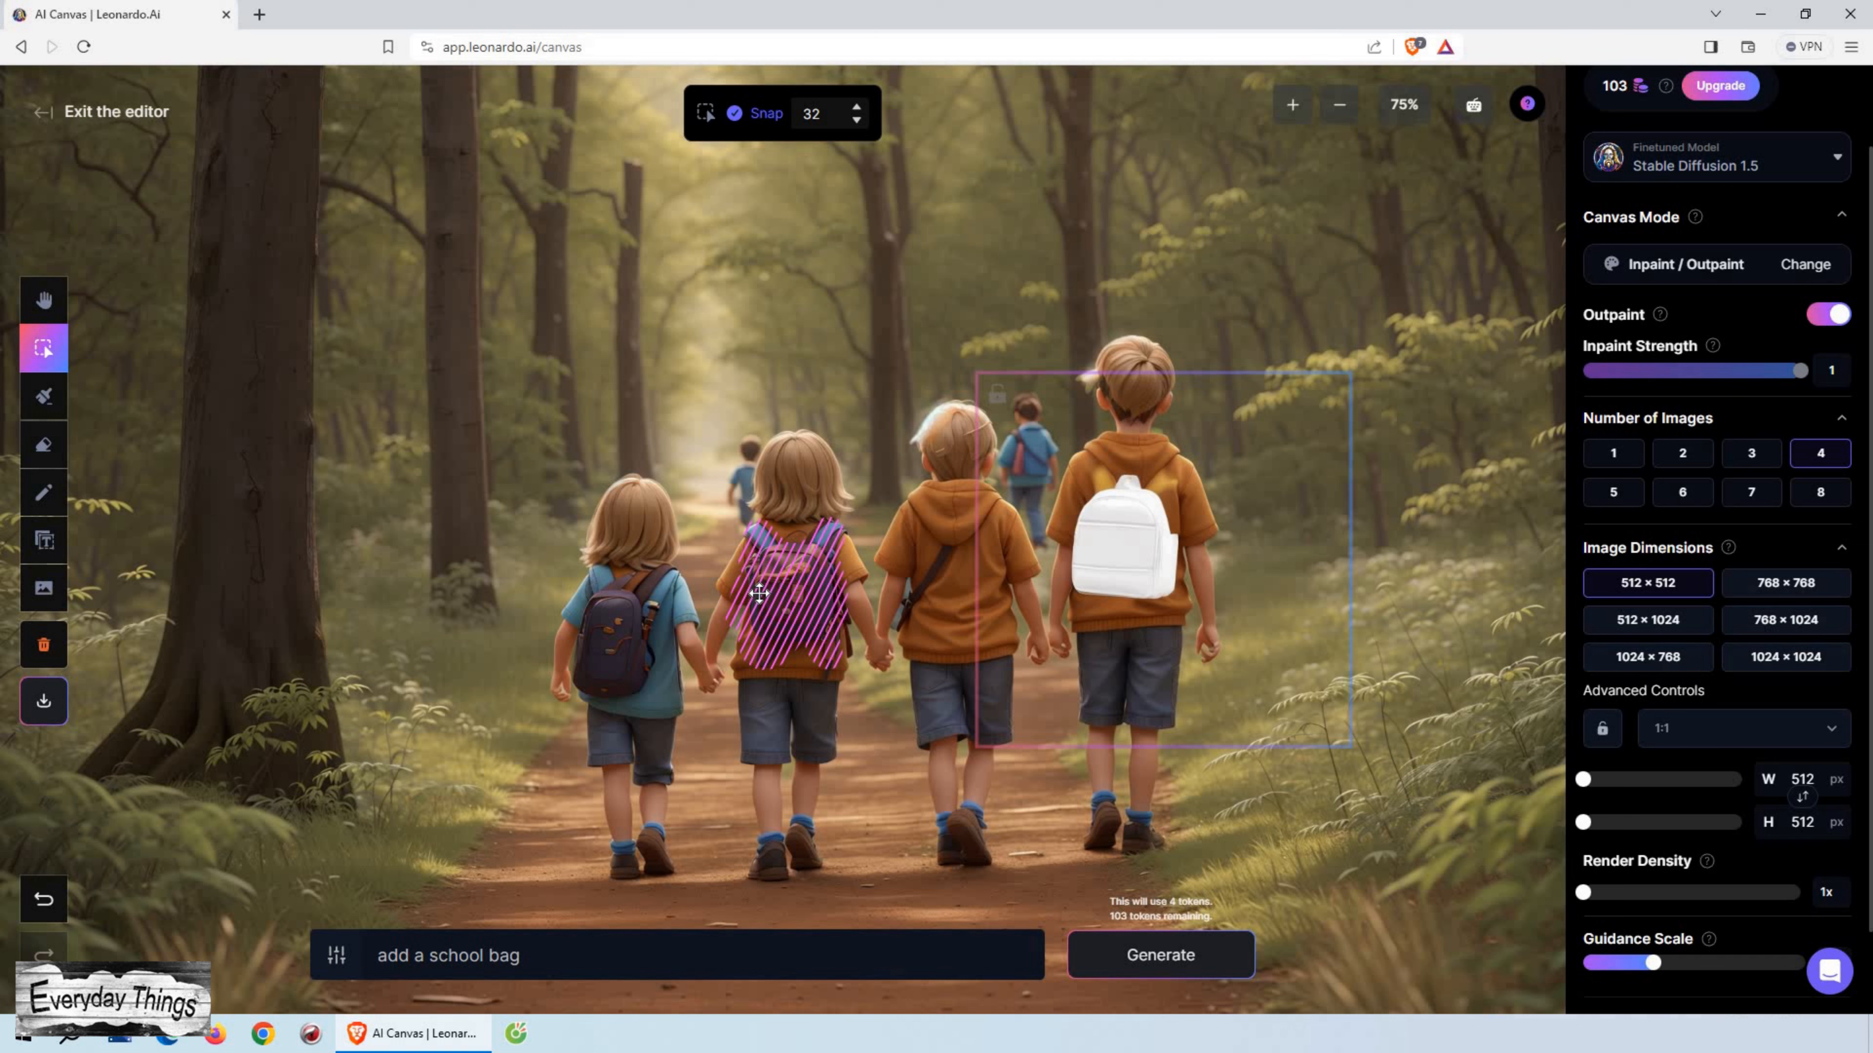
Step: Move the generation frame over the second child's masked backpack and generate variants with the prompt "add a school bag"
drag(1165, 592, 850, 604)
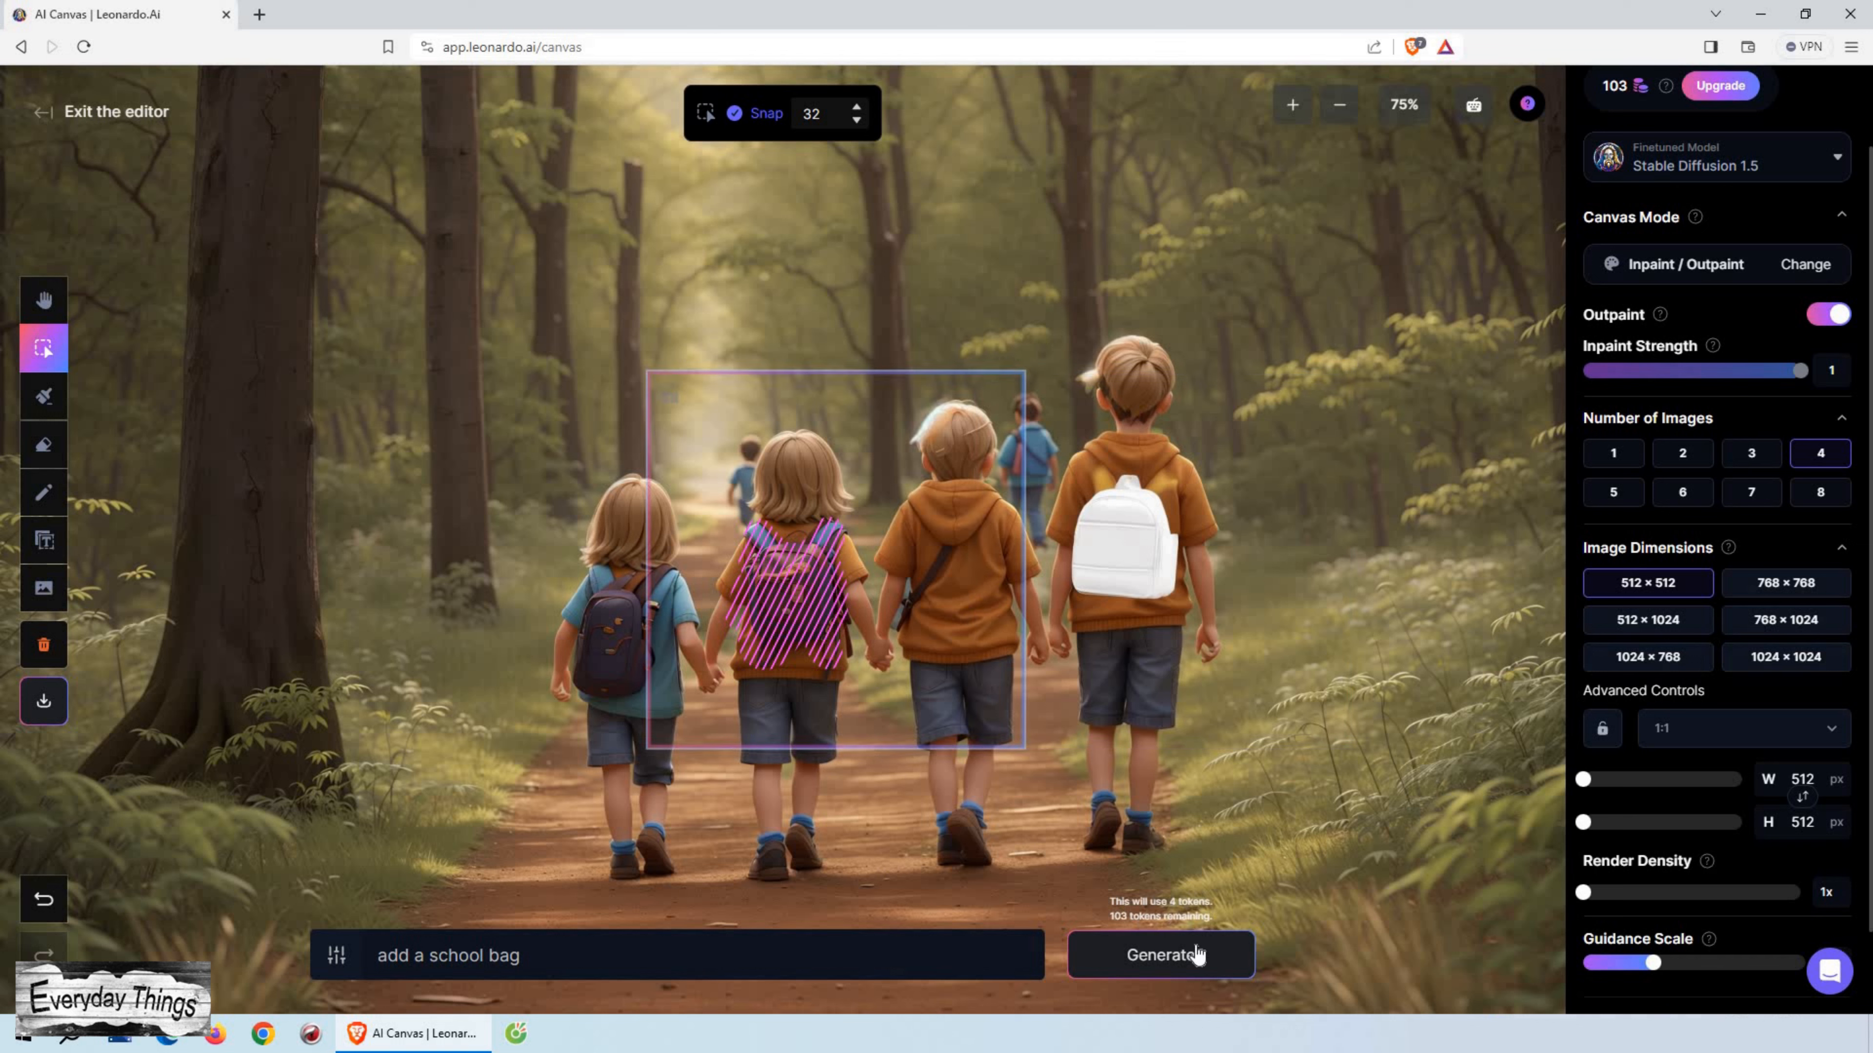
click(1178, 962)
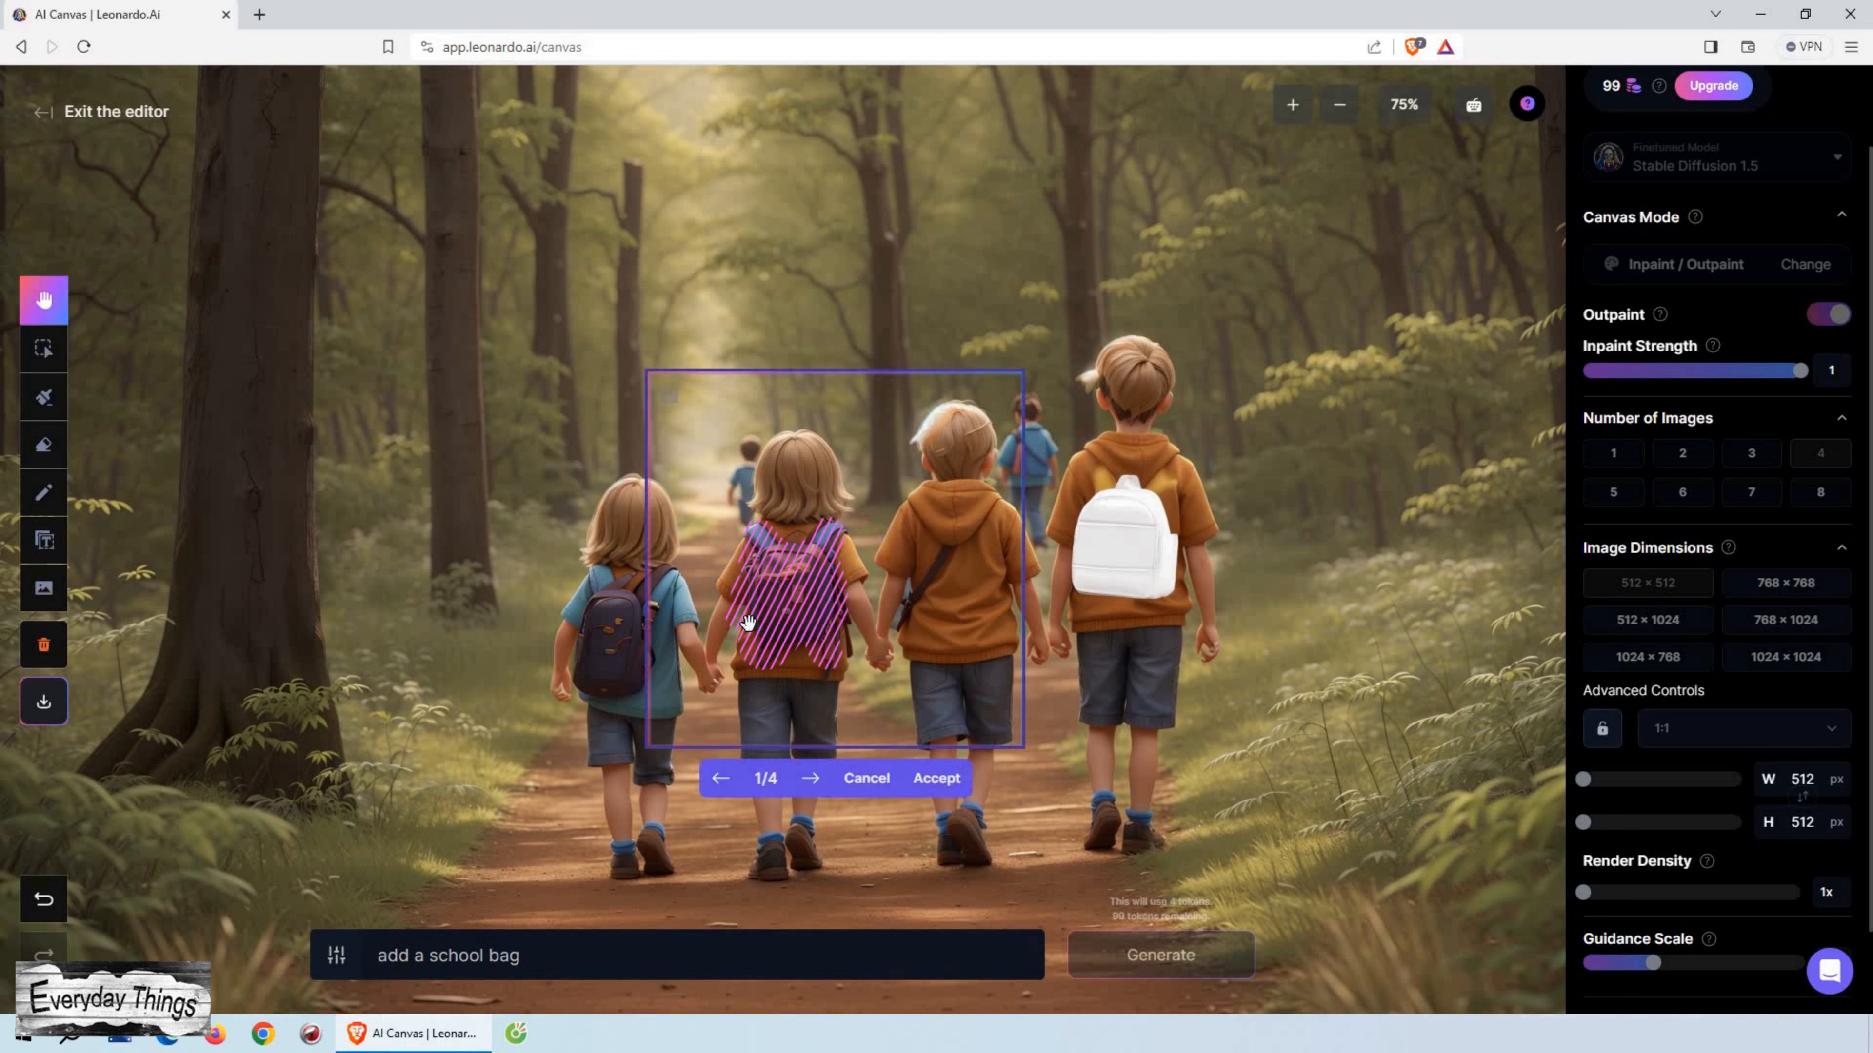
Step: Compare the variants for the second child's backpack, accept variant 2 and exit the canvas editor
click(811, 779)
click(811, 778)
click(811, 778)
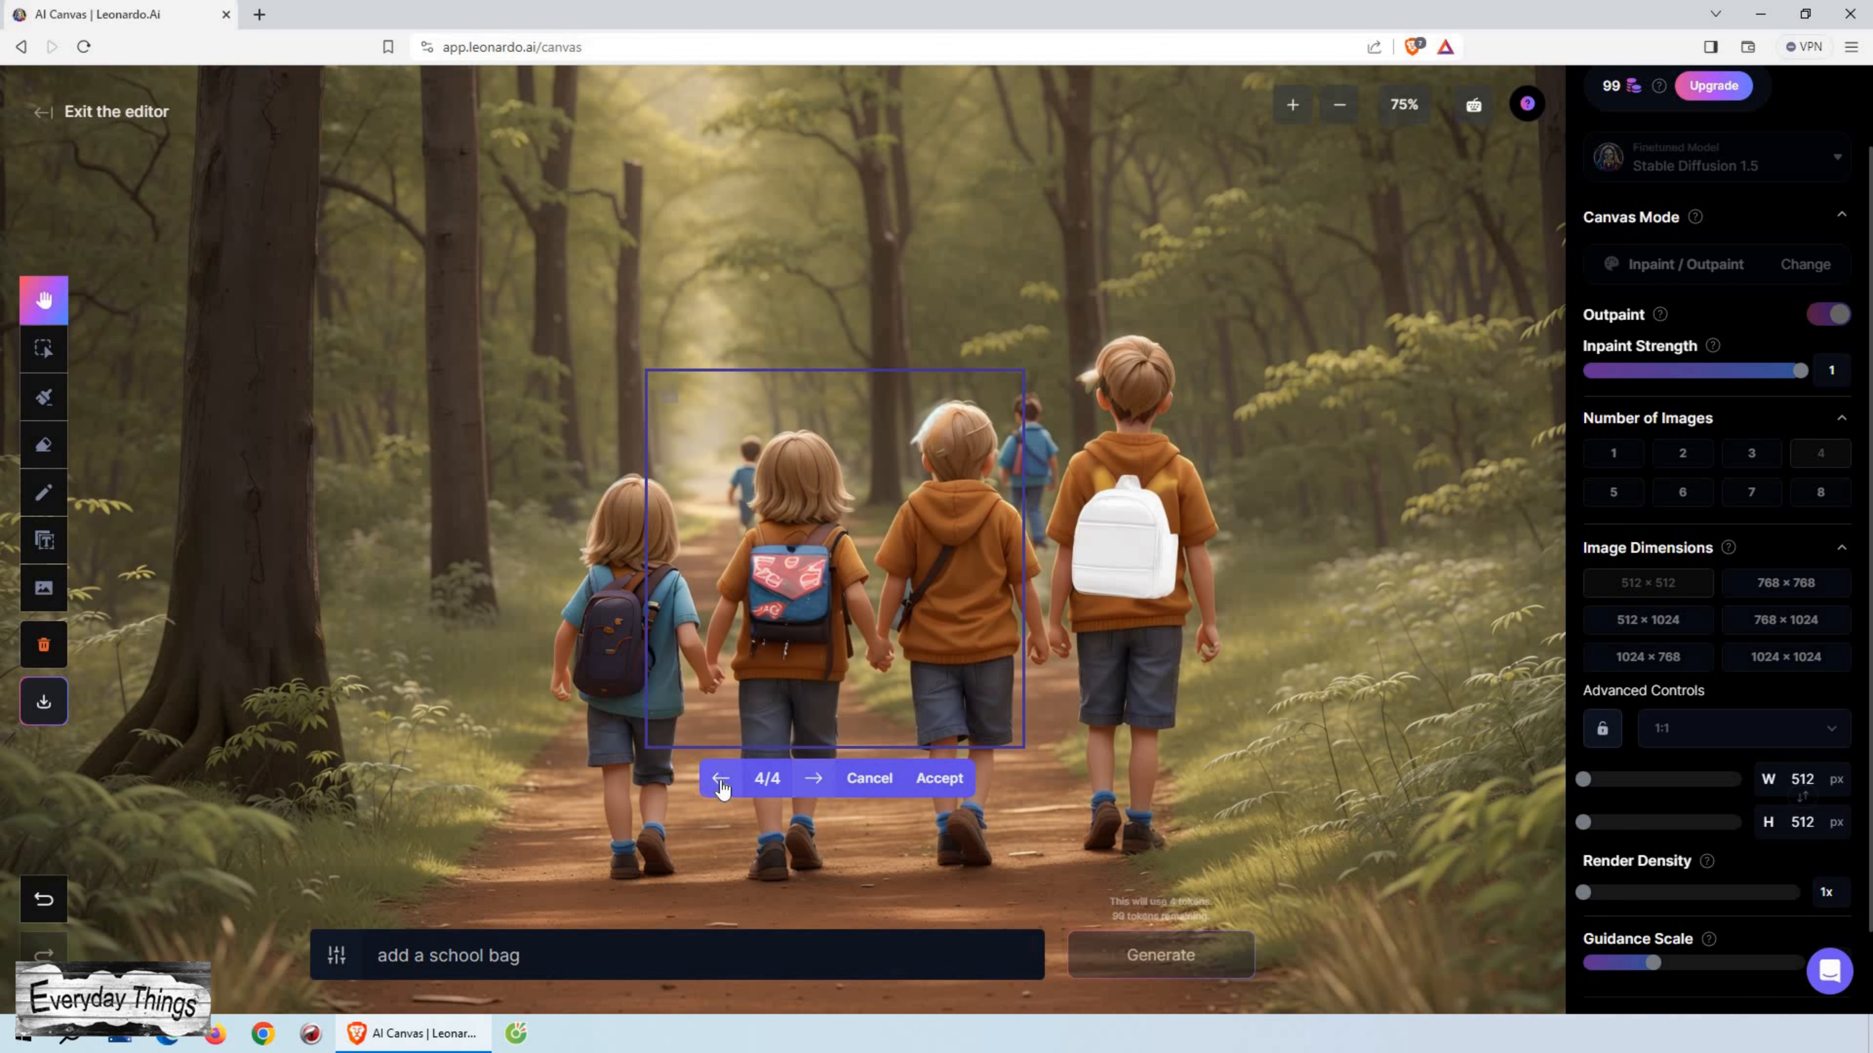
click(723, 780)
click(723, 781)
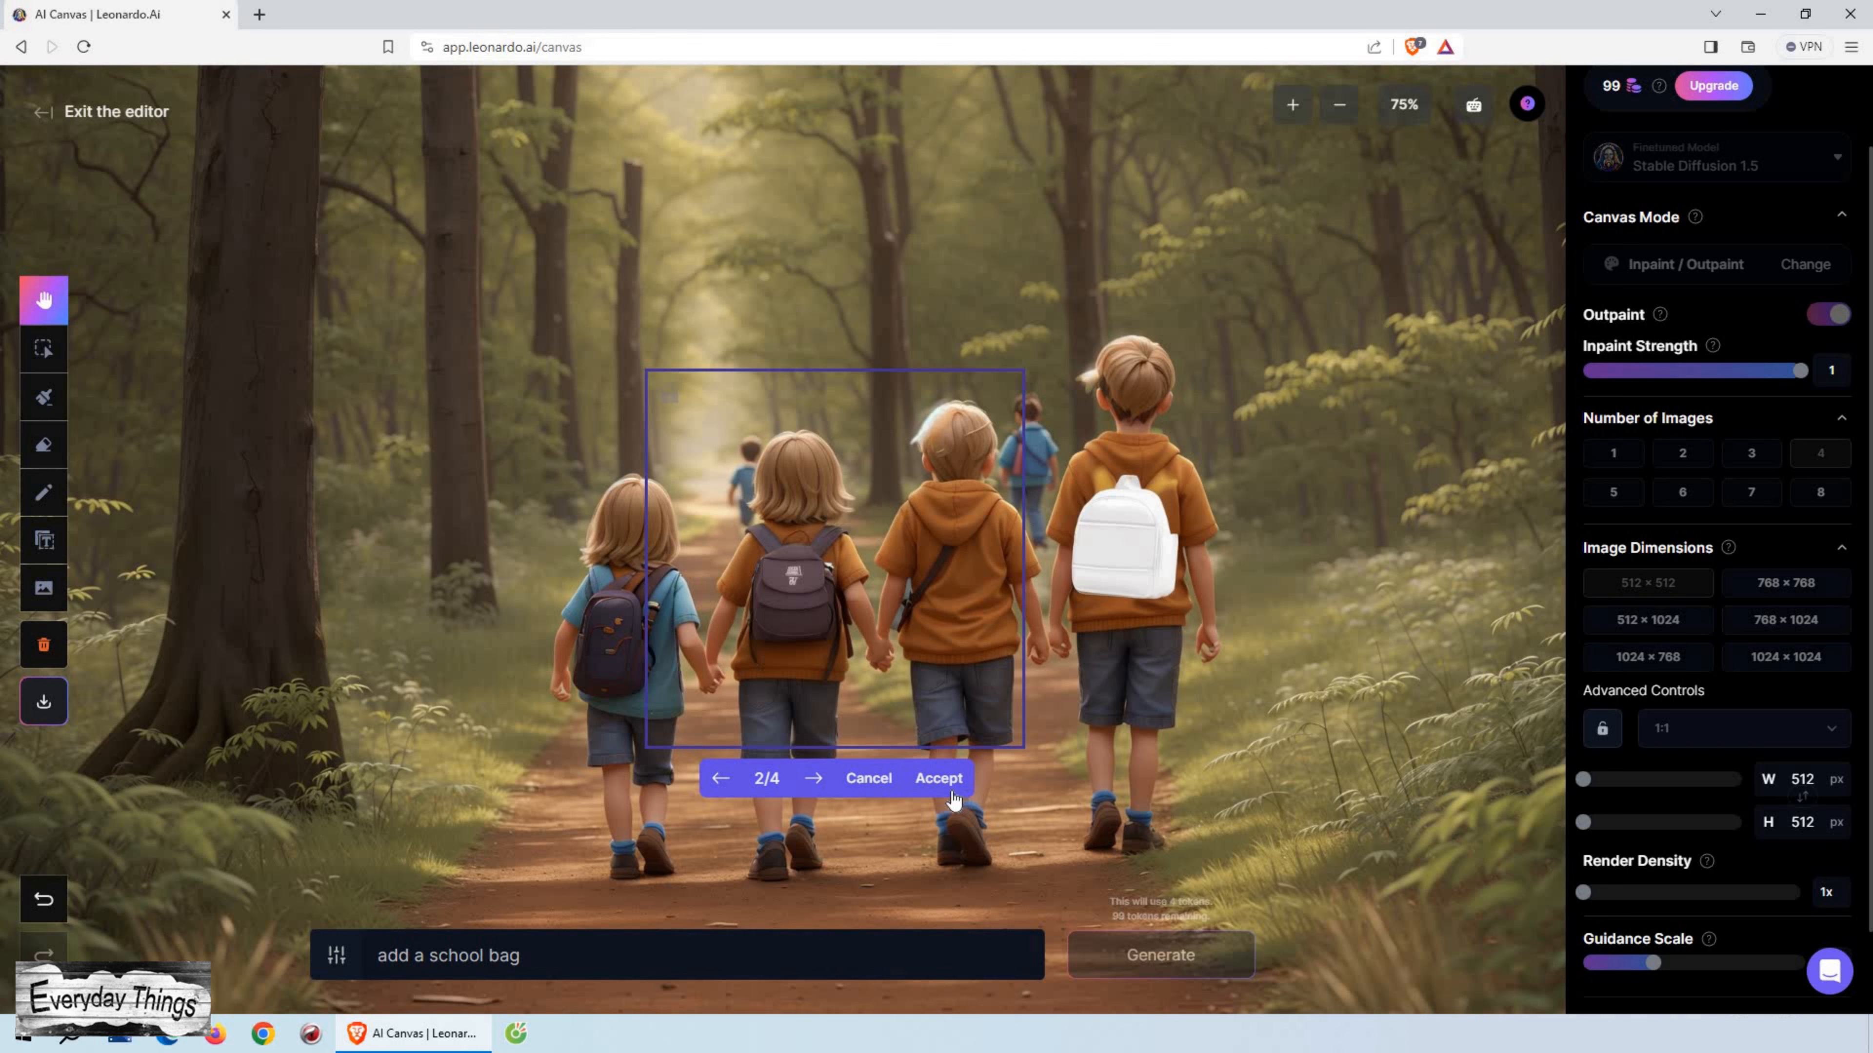
click(939, 778)
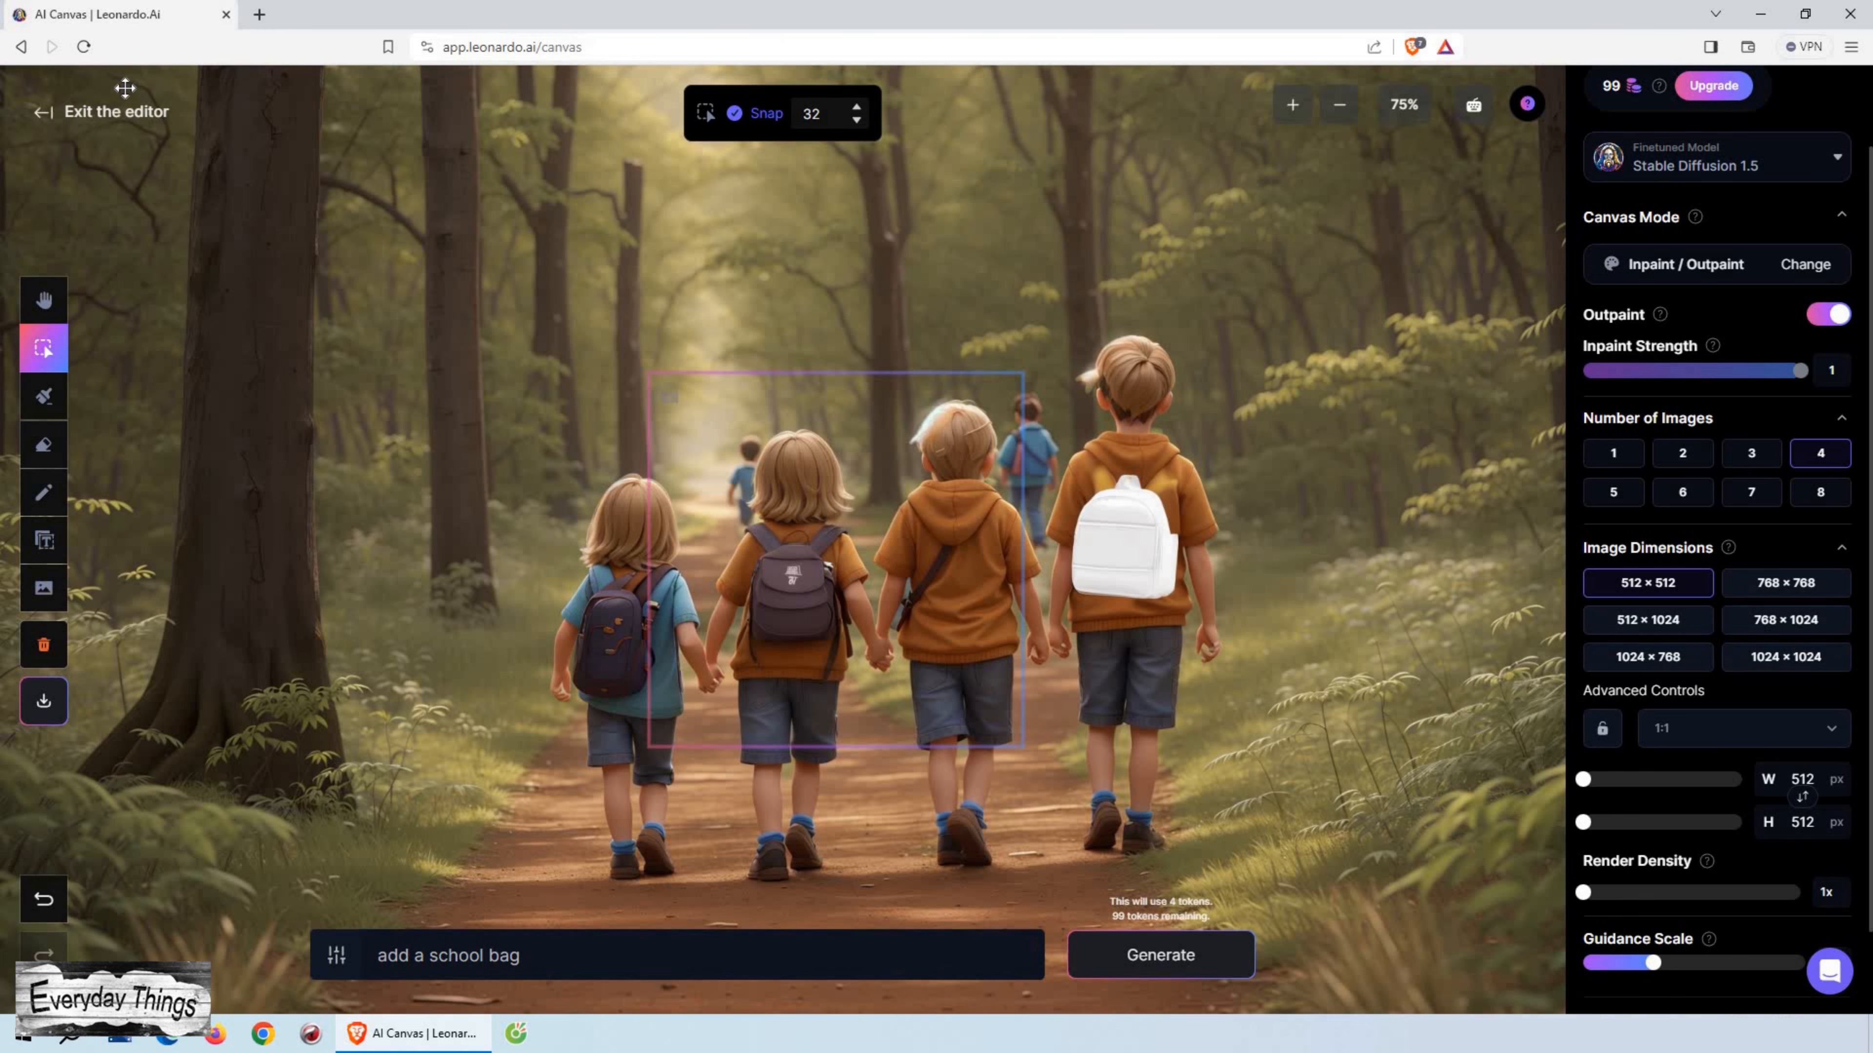
click(130, 111)
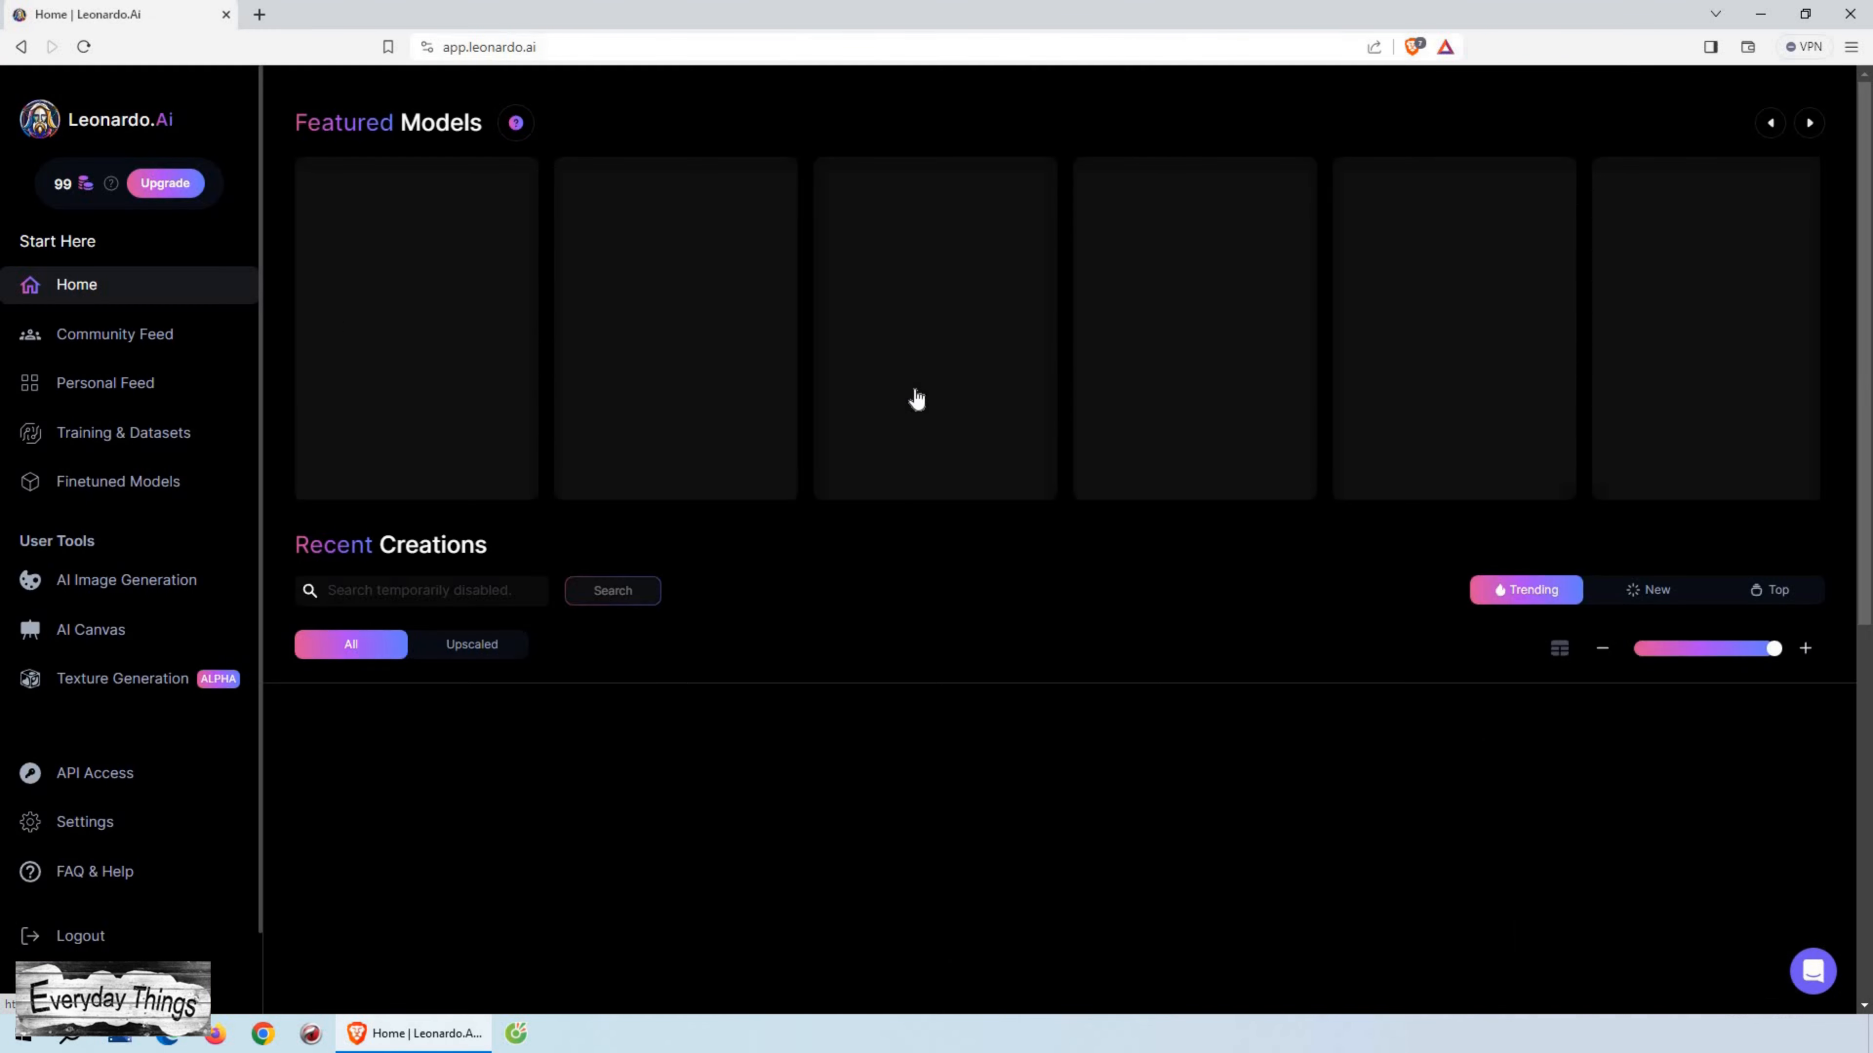